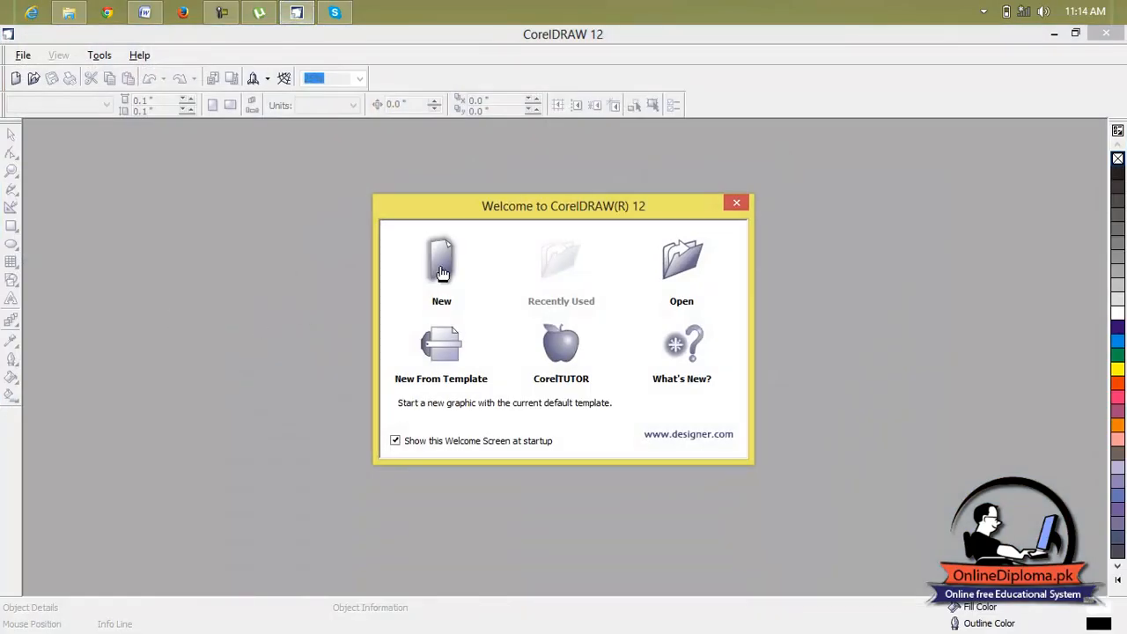
Step: Start a new blank drawing from the default template
click(442, 272)
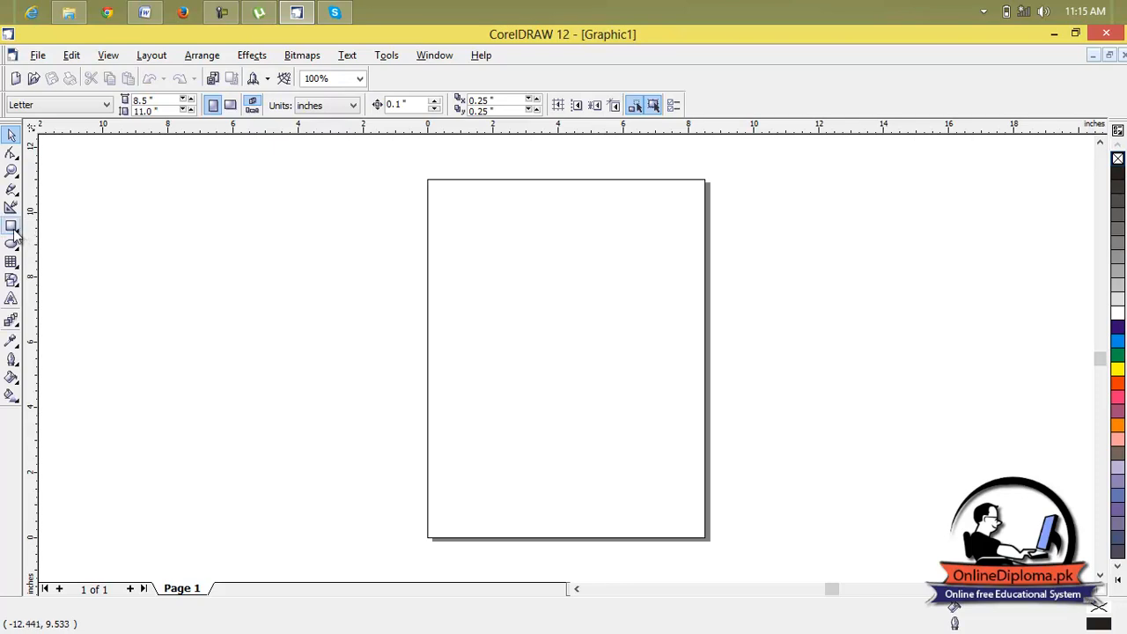
scroll(579, 326, up, 1)
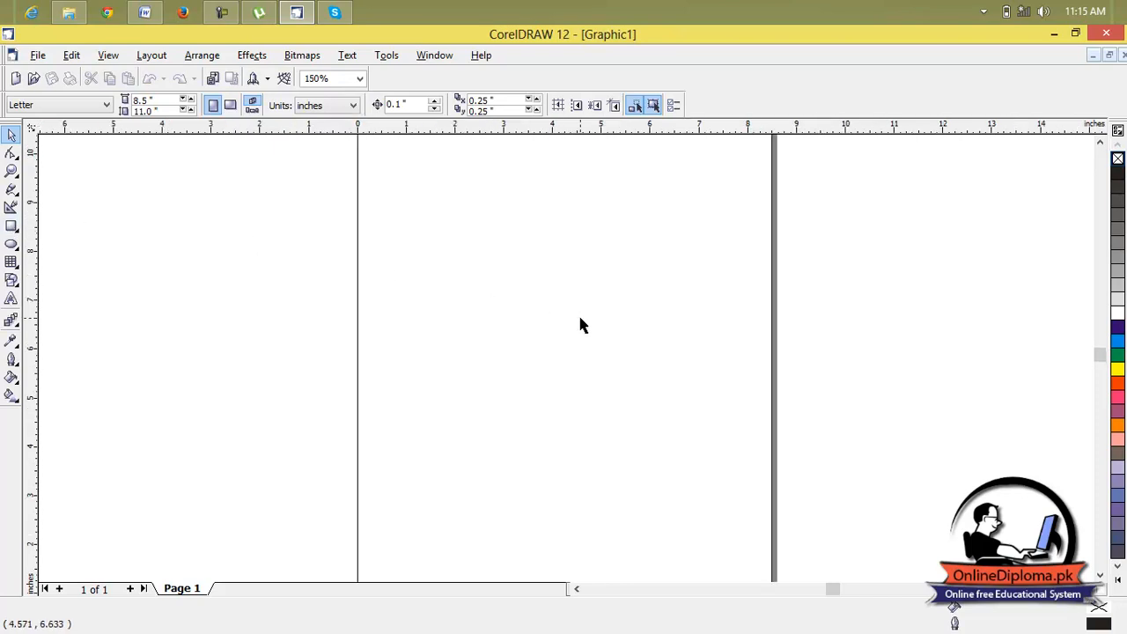
Step: Draw a rectangle about 6.95 × 2.76 inches across the middle of the page with the Rectangle tool
click(13, 227)
click(43, 234)
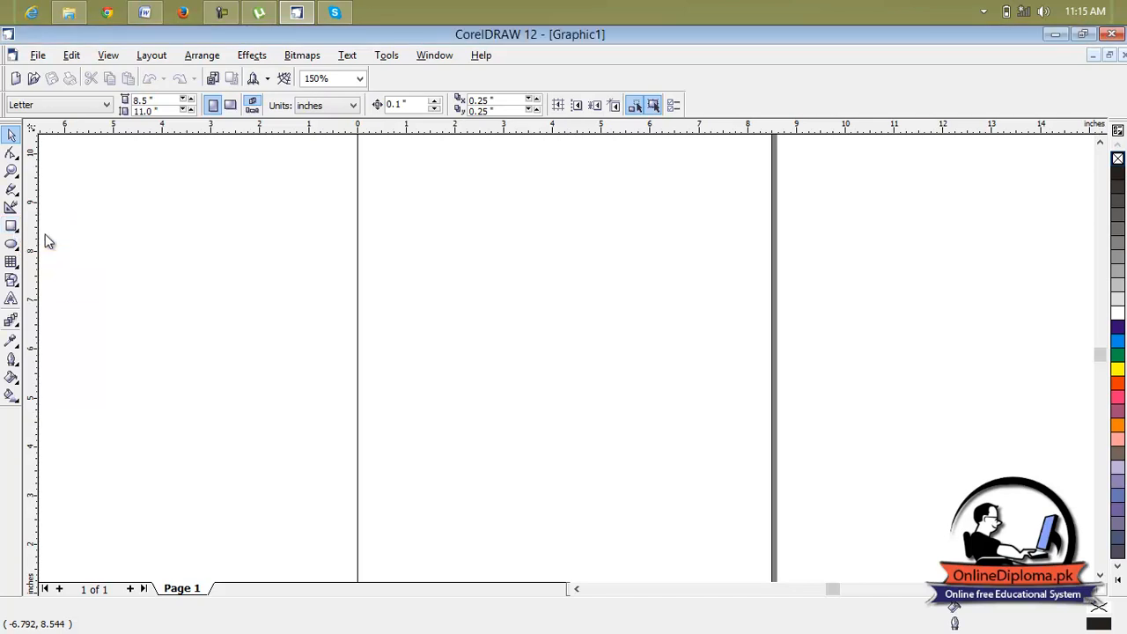
drag(389, 241, 729, 375)
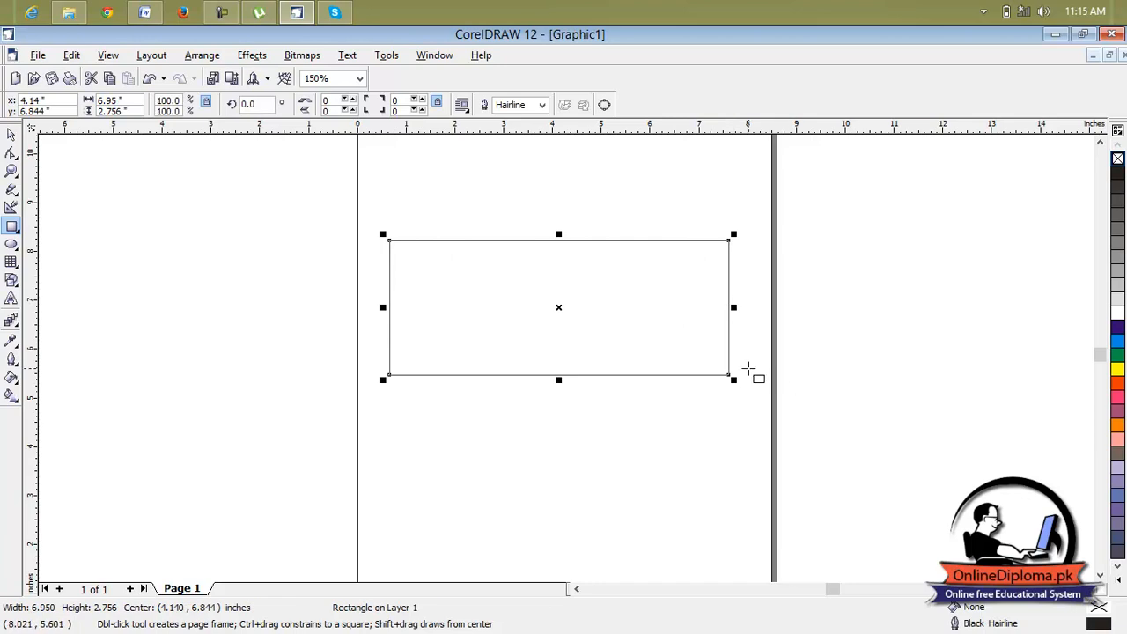
Step: Scale the rectangle proportionally from its lower corner to about 8.39 × 3.33 inches, keeping the opposite corner fixed
scroll(747, 368, down, 1)
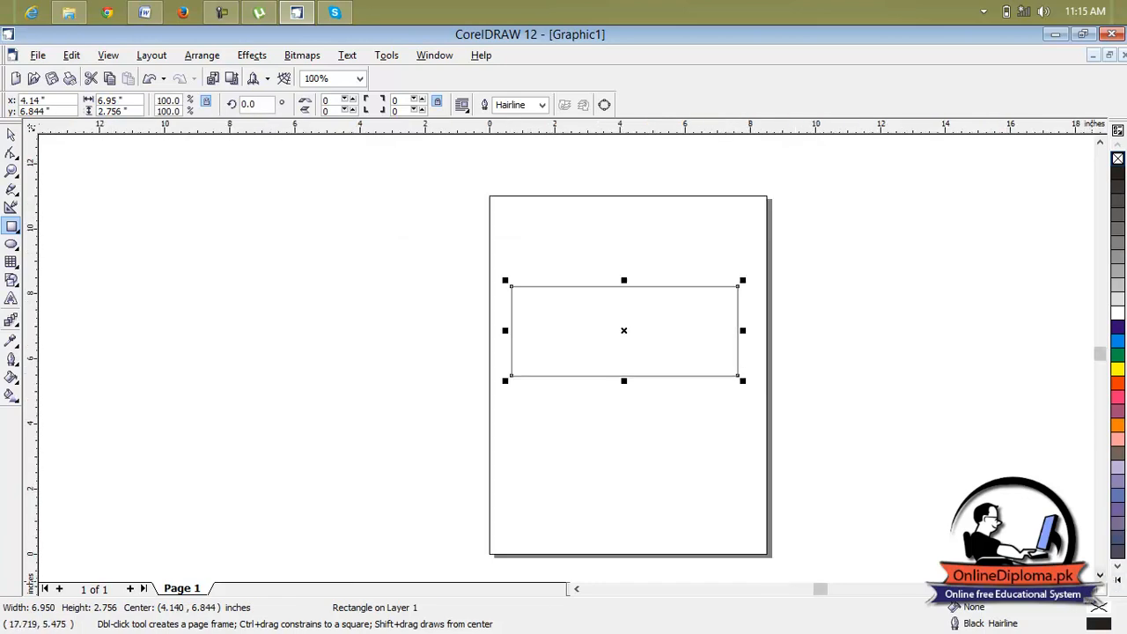
click(1086, 588)
click(1086, 588)
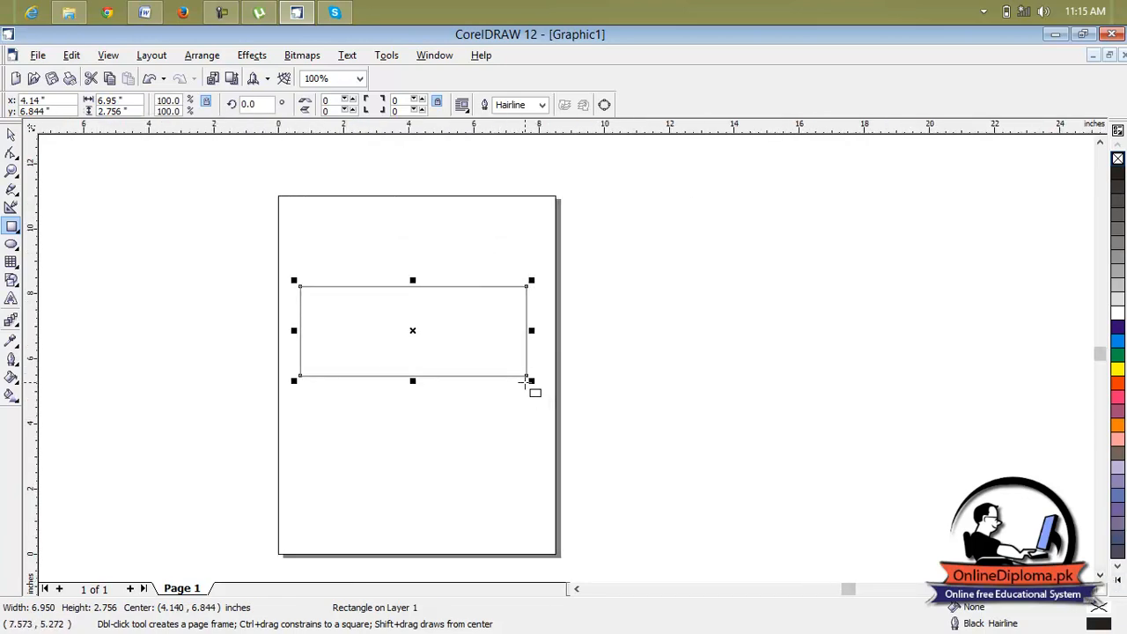
drag(529, 380, 476, 381)
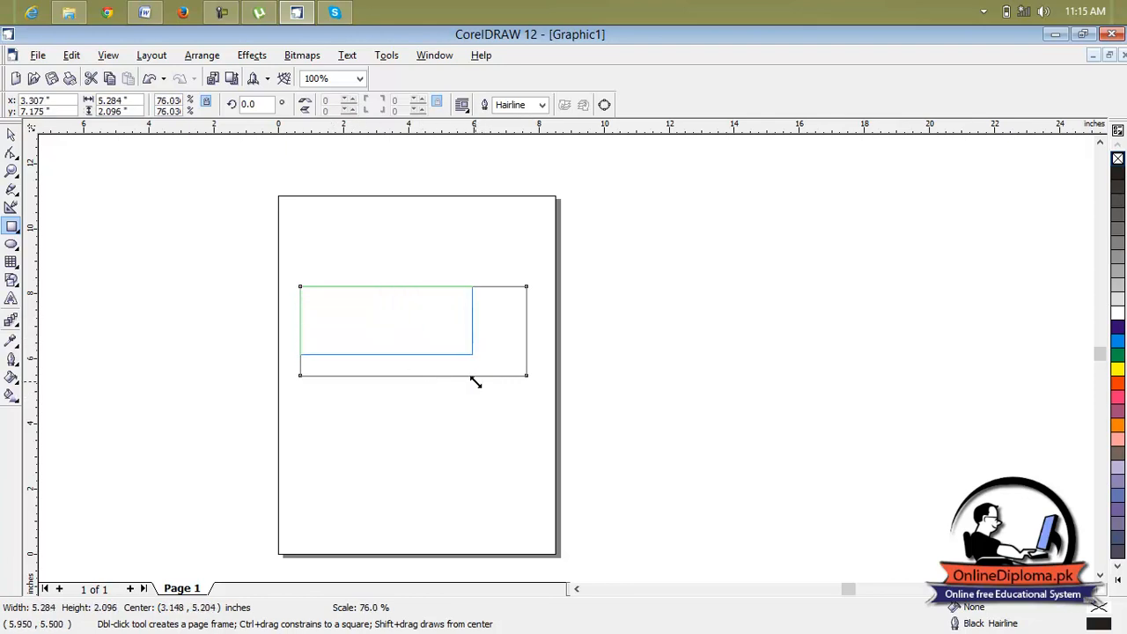
key(Escape)
drag(440, 364, 506, 406)
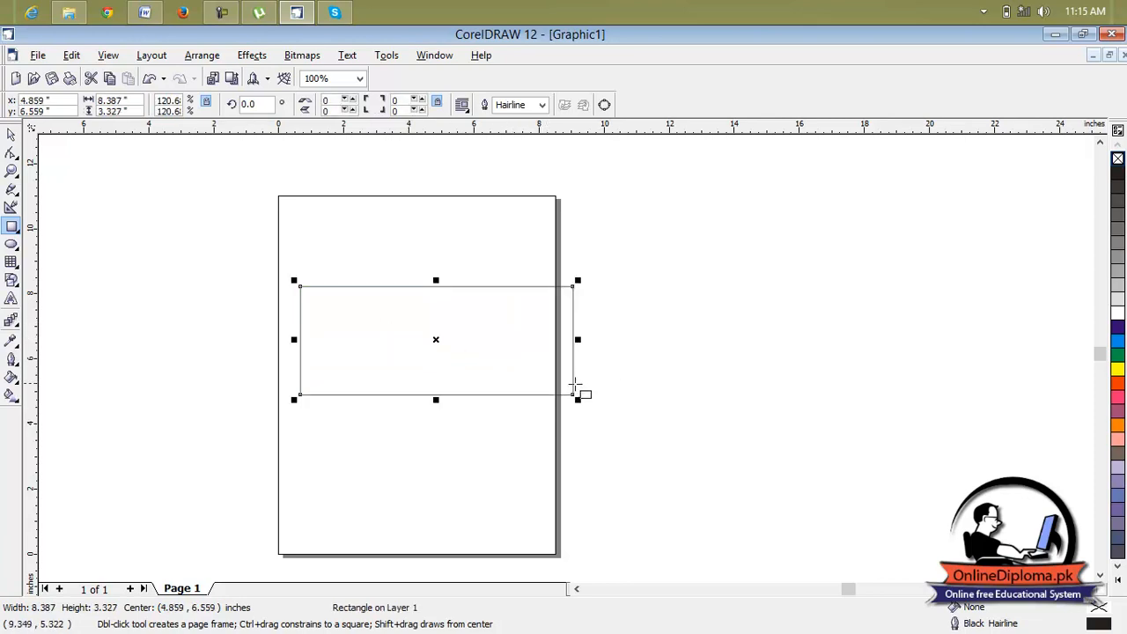
Step: Shrink the rectangle around its center to about 5.28 × 2.09 inches, and delete it
drag(578, 400, 529, 405)
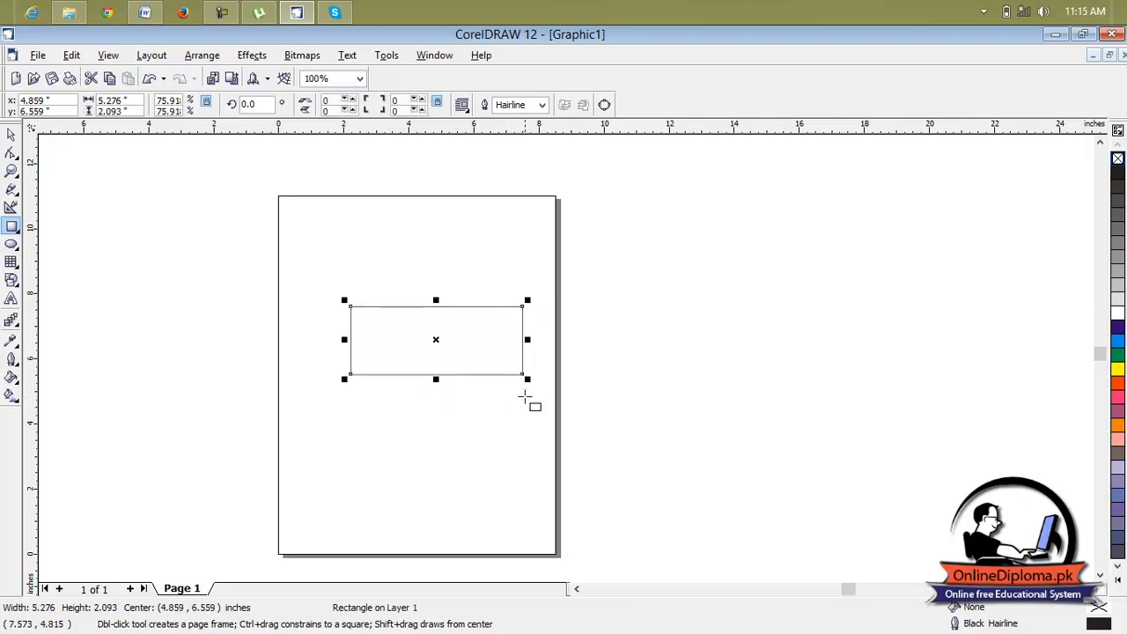
drag(528, 379, 455, 348)
click(432, 340)
key(Delete)
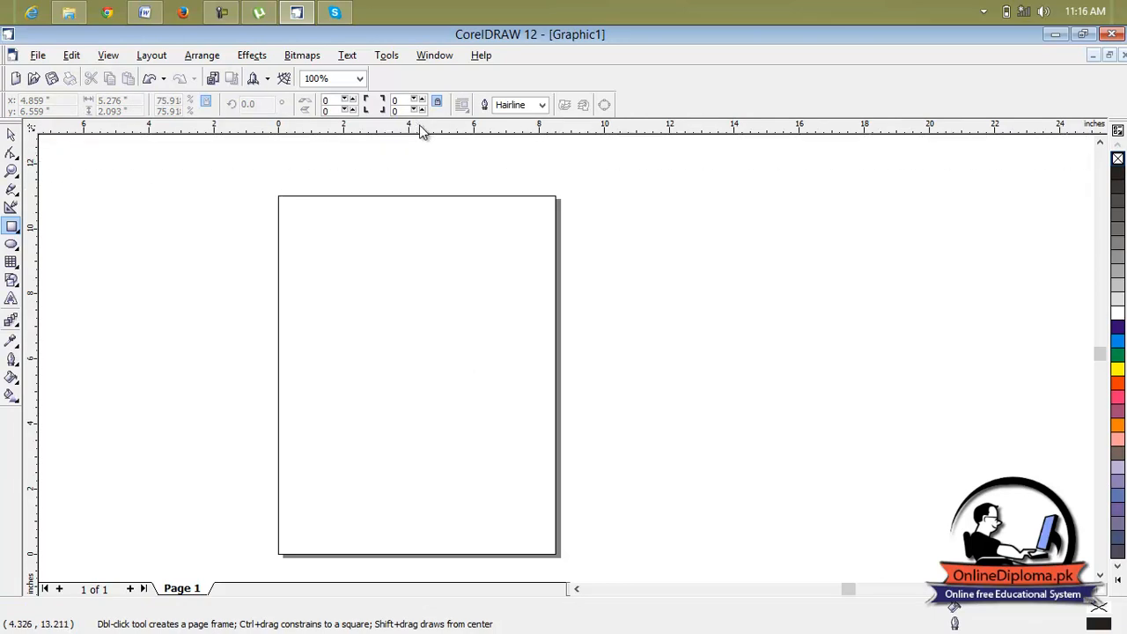
Step: Place a horizontal guideline at about 5.5 inches and a vertical guideline at about 4 inches on the page
drag(431, 128, 437, 217)
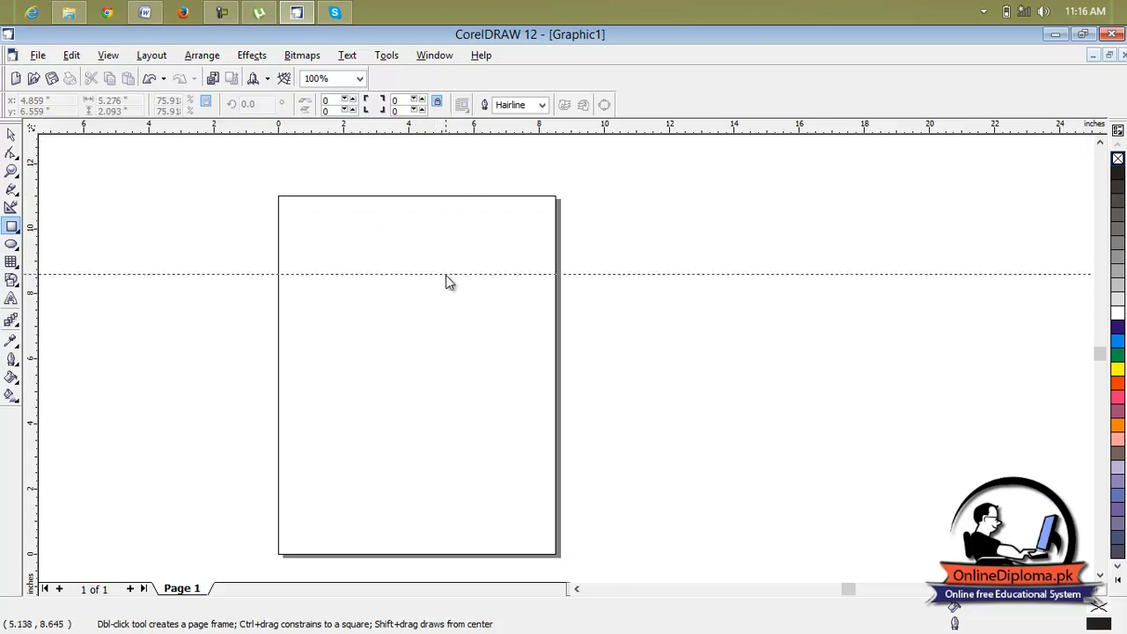
drag(459, 380, 460, 378)
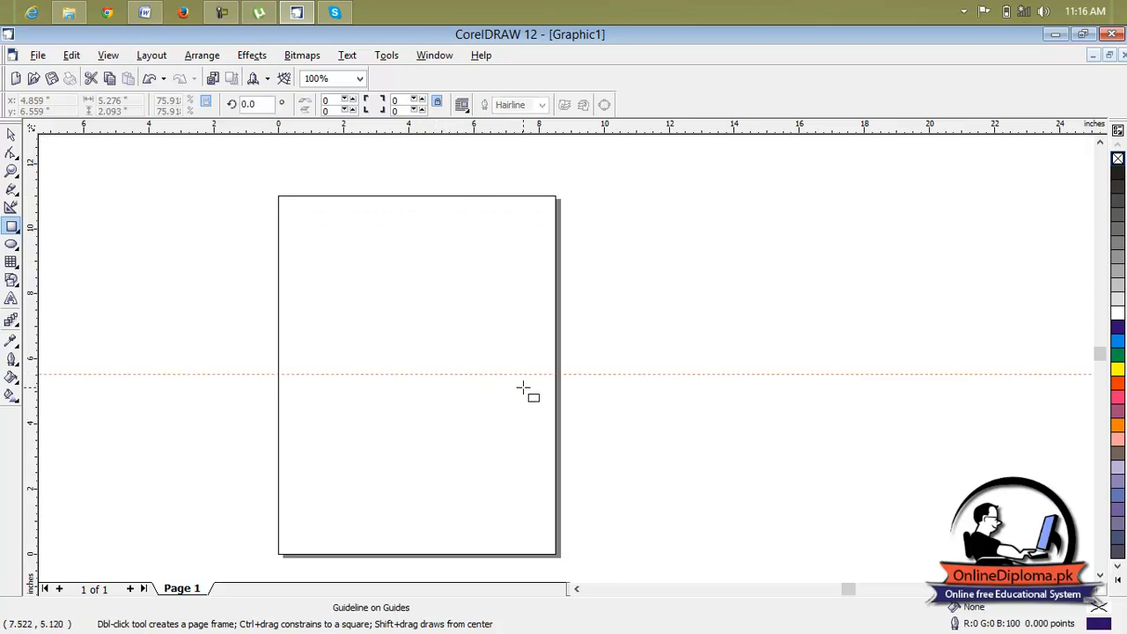
drag(34, 363, 409, 414)
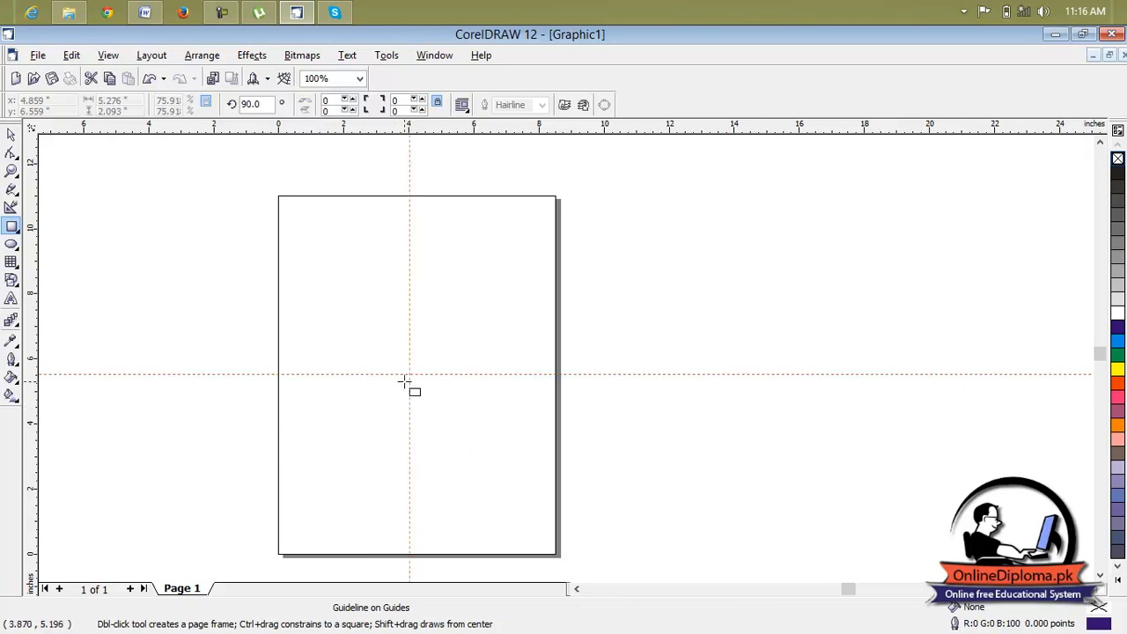
Step: Draw a rectangle about 3.15 × 2.44 inches up from the guideline crossing, and delete it along with the small stray rectangle
scroll(408, 382, up, 1)
scroll(413, 380, down, 1)
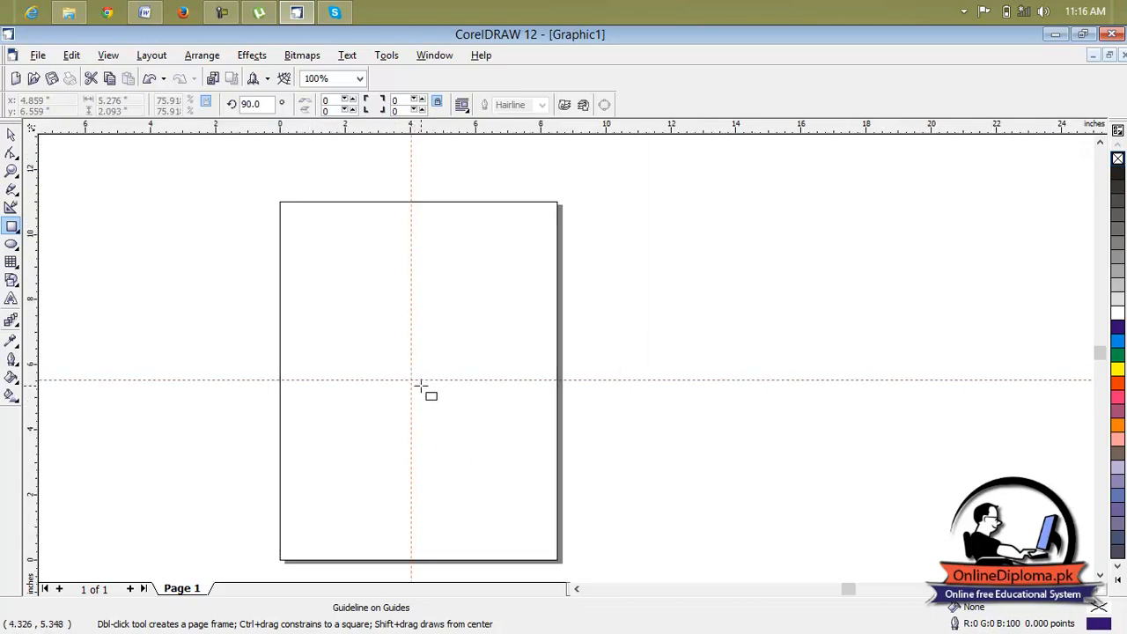
mouse_move(411, 380)
mouse_down()
mouse_move(453, 358)
mouse_move(512, 301)
mouse_move(536, 247)
mouse_up()
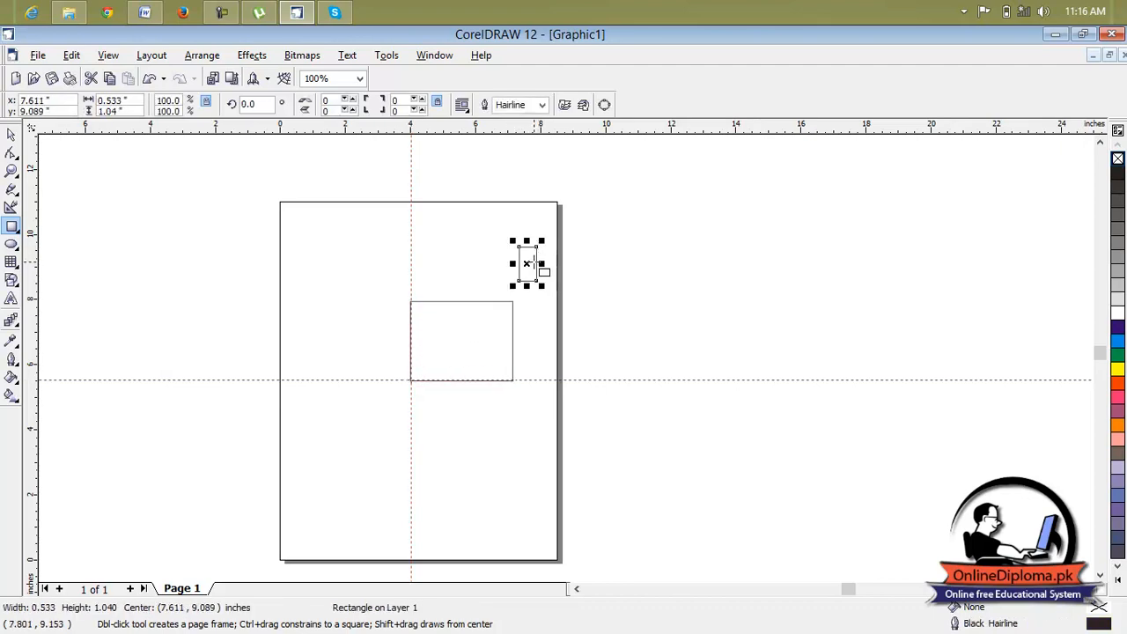
key(Delete)
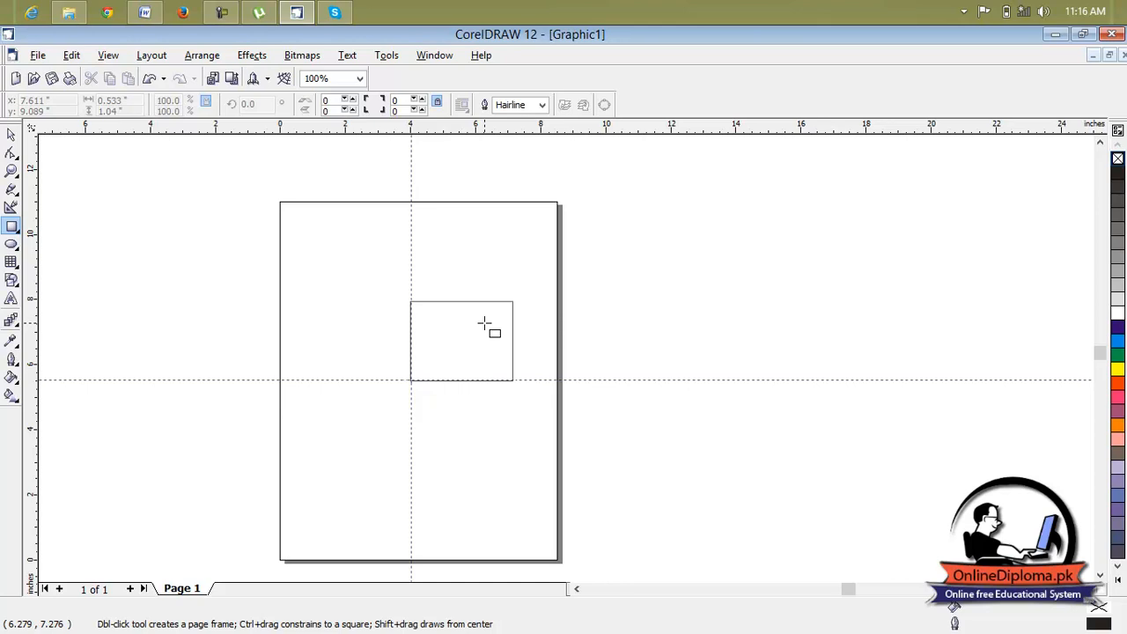
click(485, 324)
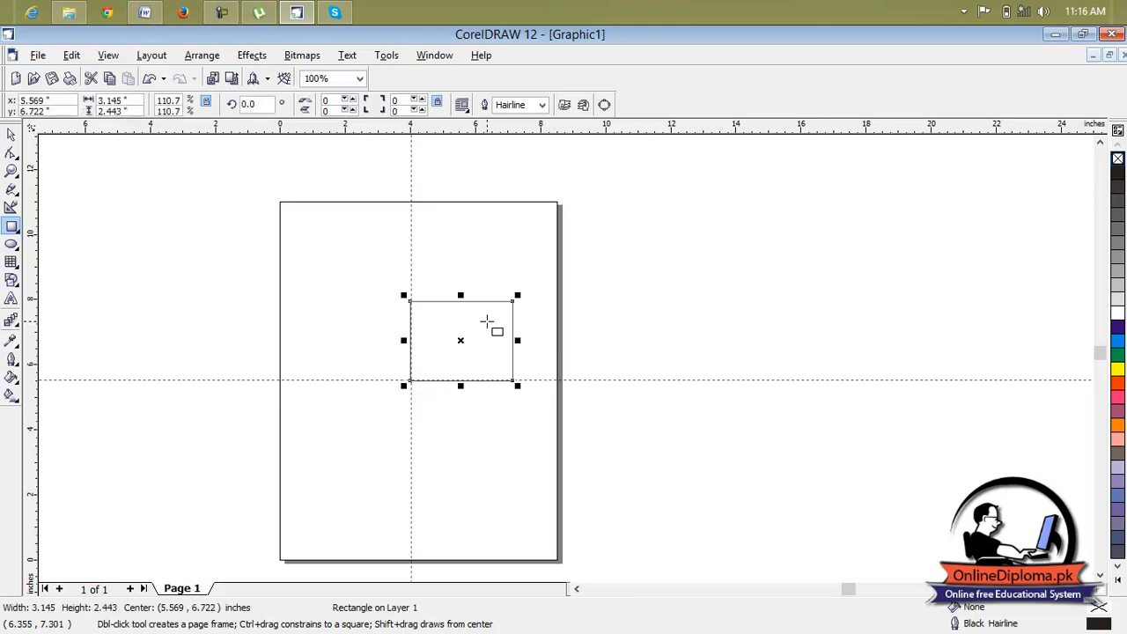
key(Delete)
Step: Draw a rectangle about 7.81 × 3.6 inches outward from the guideline crossing as its center
drag(410, 380, 439, 401)
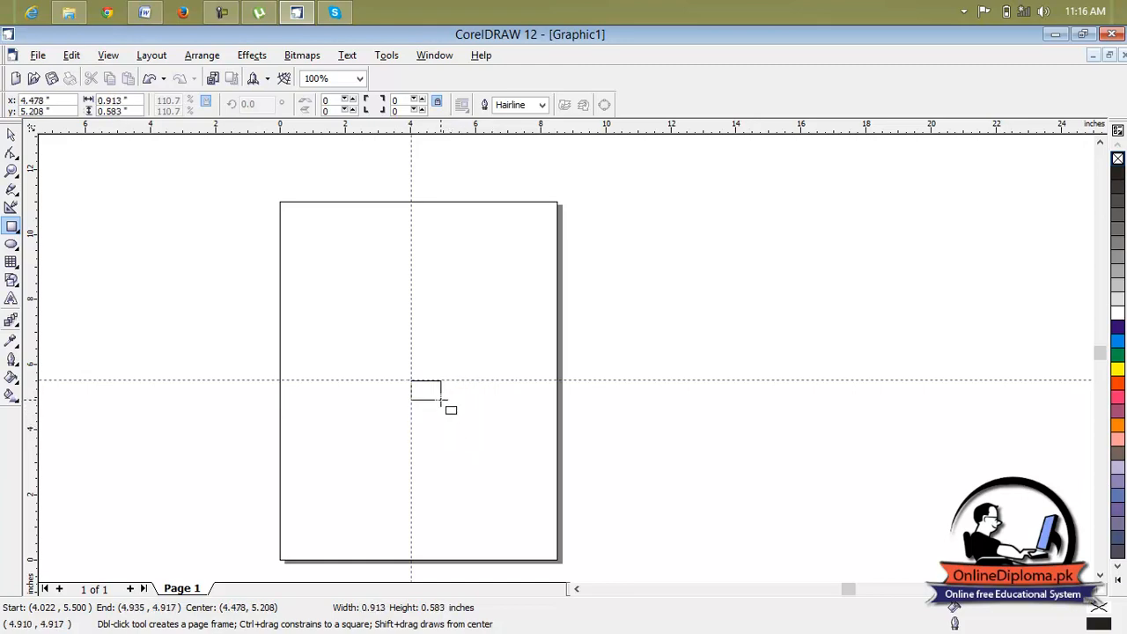
mouse_move(440, 400)
mouse_down()
mouse_move(544, 510)
mouse_move(443, 413)
mouse_move(521, 501)
mouse_move(448, 400)
mouse_move(480, 406)
mouse_move(534, 546)
mouse_move(507, 433)
mouse_move(541, 442)
mouse_up()
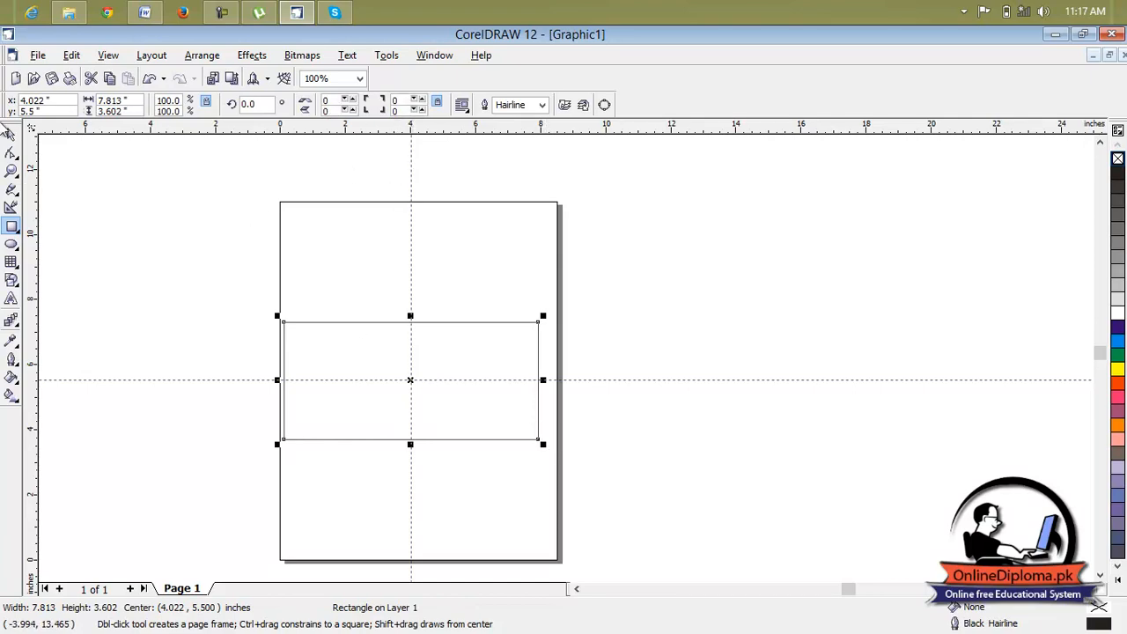
Step: Delete both guidelines and the rectangle centered on their crossing
click(12, 133)
click(411, 192)
key(Delete)
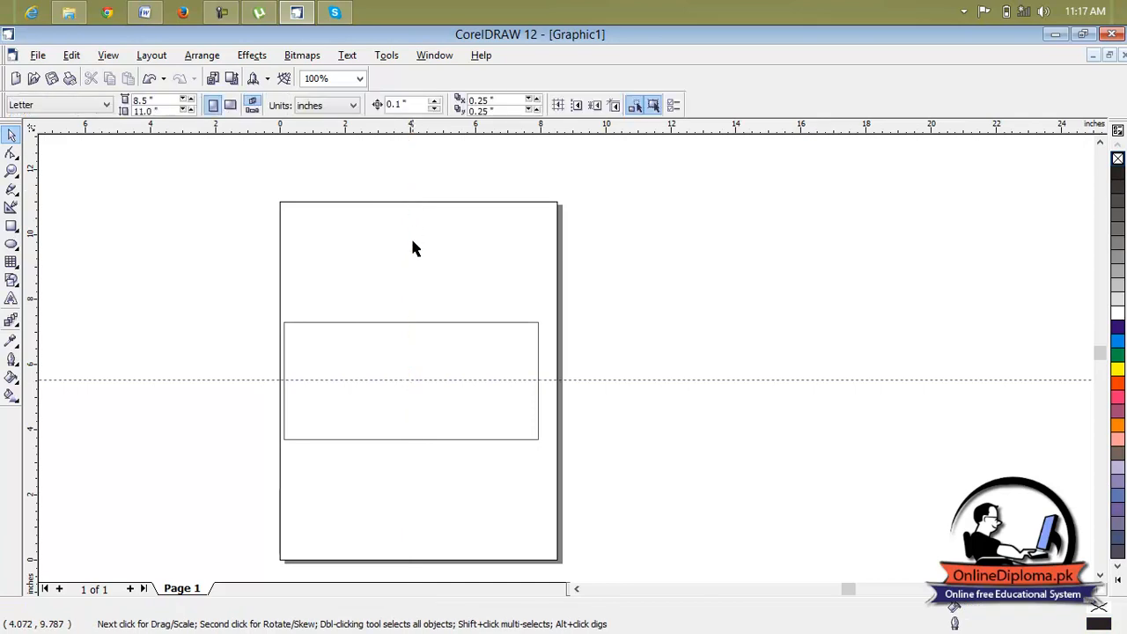
click(435, 380)
key(Delete)
click(437, 381)
key(Delete)
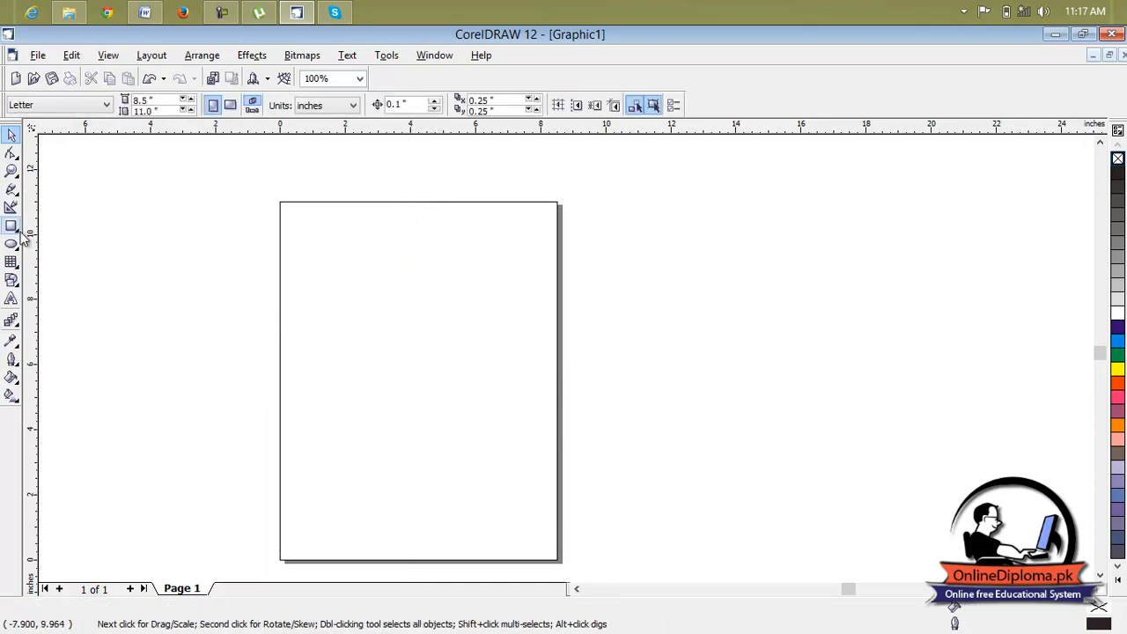
Step: Draw a rectangle about 6.27 × 2.18 inches and move it down to a center of about 4.16, 6.67 inches
click(20, 232)
click(40, 236)
drag(309, 253, 514, 323)
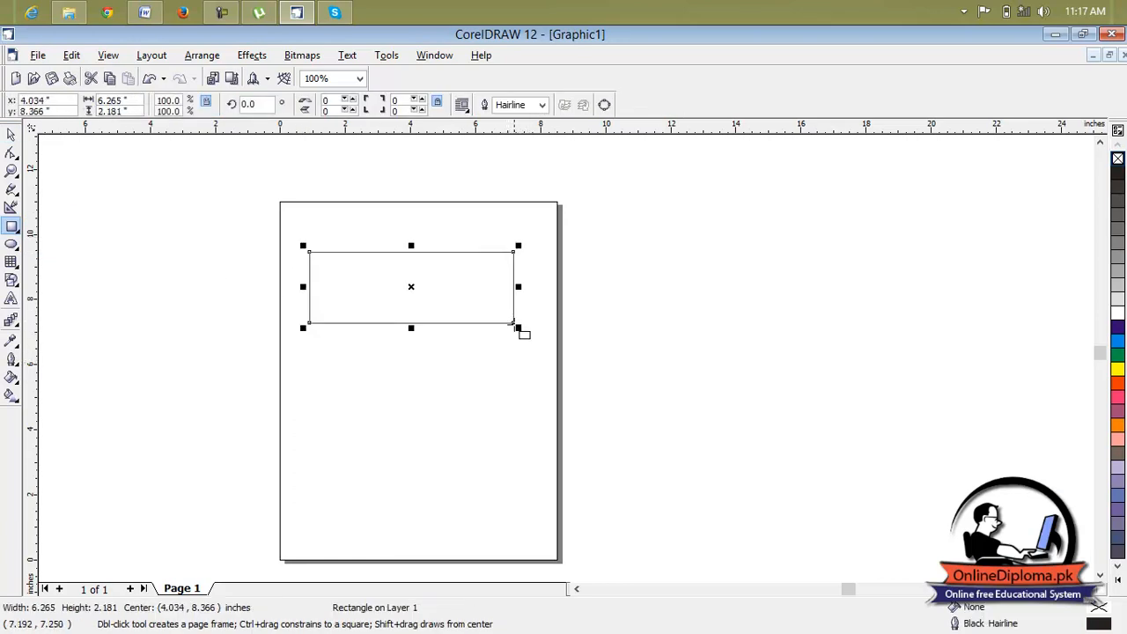
drag(410, 286, 414, 341)
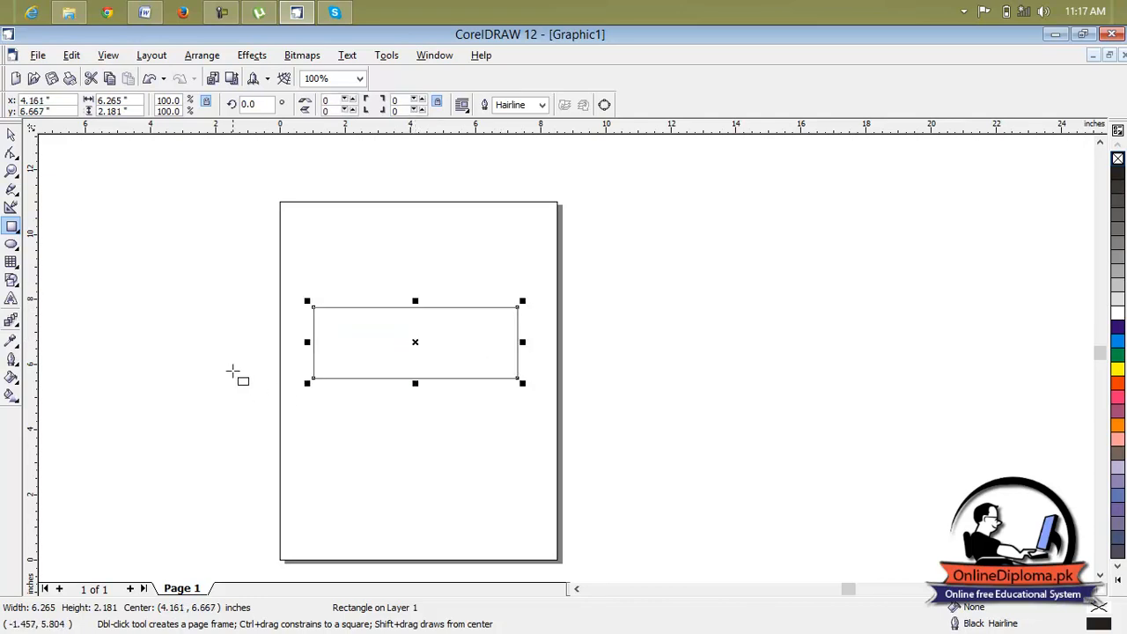
Step: Fill the rectangle with Cyan and set its outline width to 8 points
click(1116, 339)
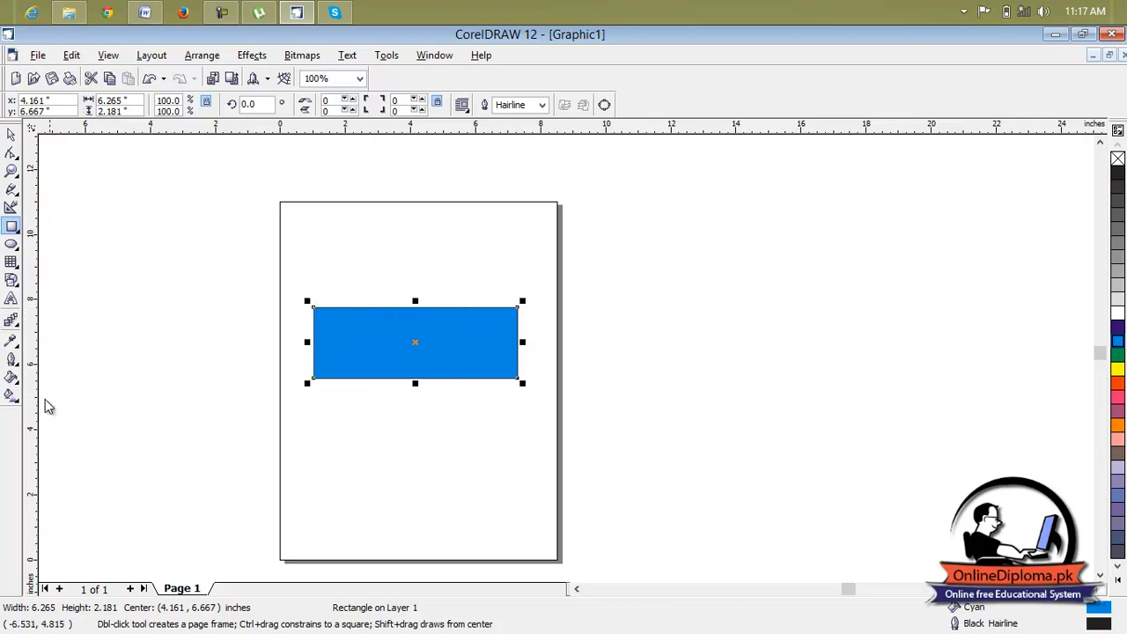
click(13, 361)
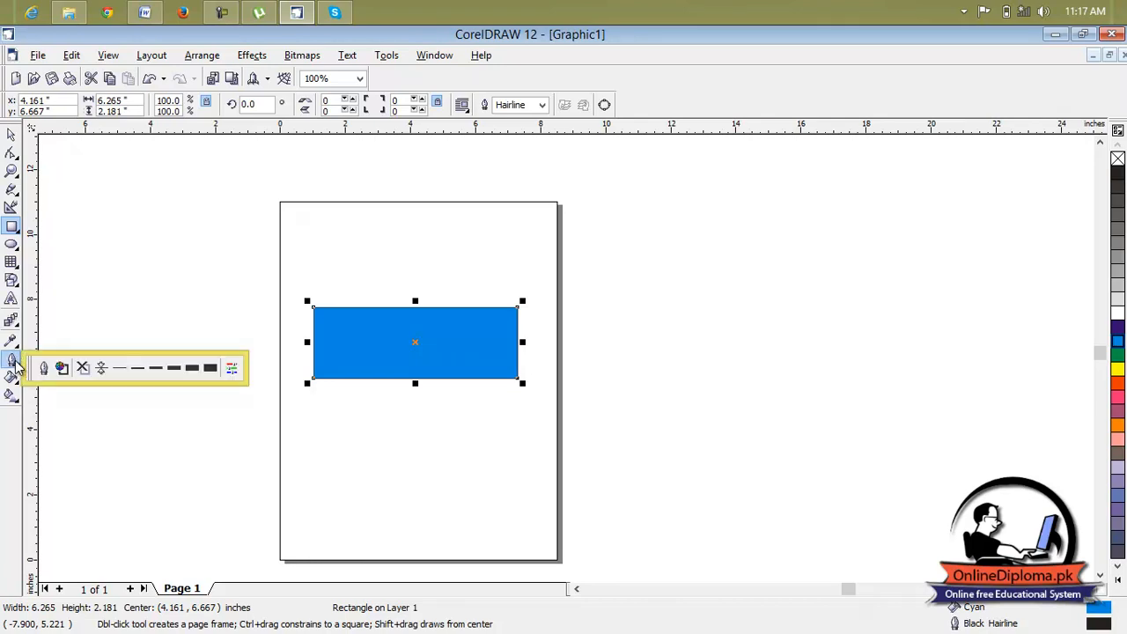
click(175, 375)
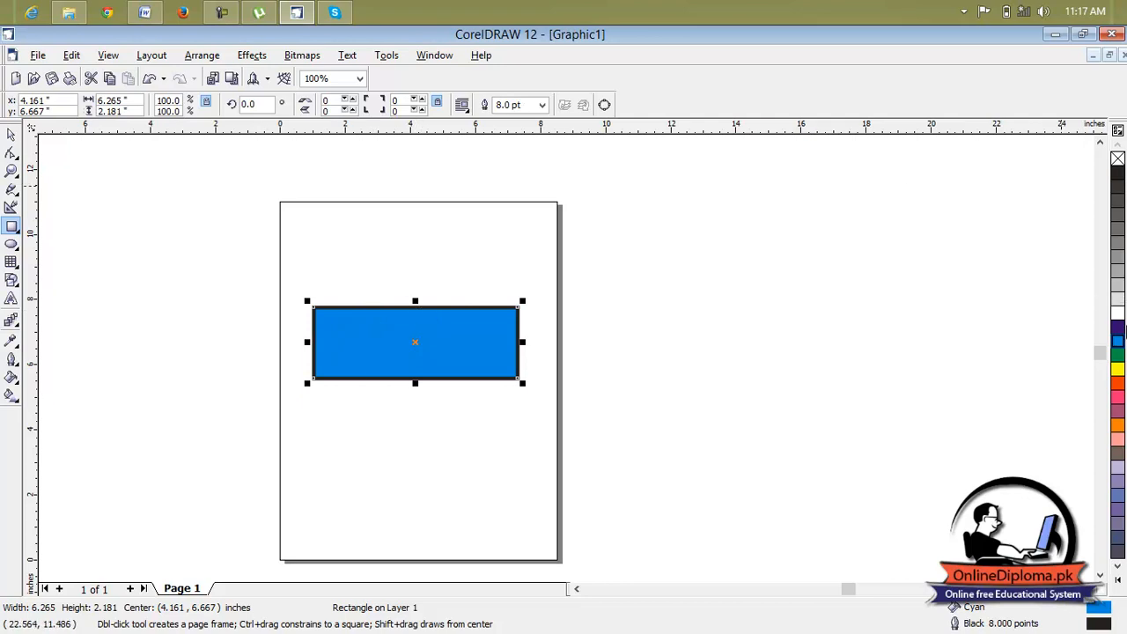
Step: Try Blue, Cyan and Green as the rectangle's outline color, settle on Red, and change the fill to Yellow
right_click(1118, 327)
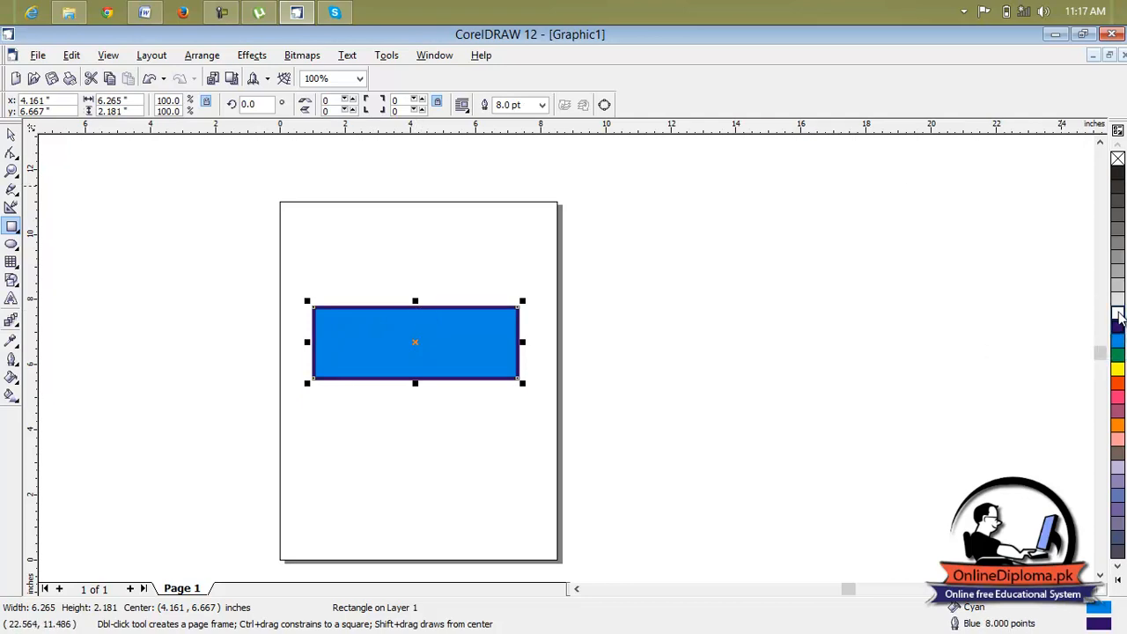
right_click(1118, 314)
right_click(1119, 352)
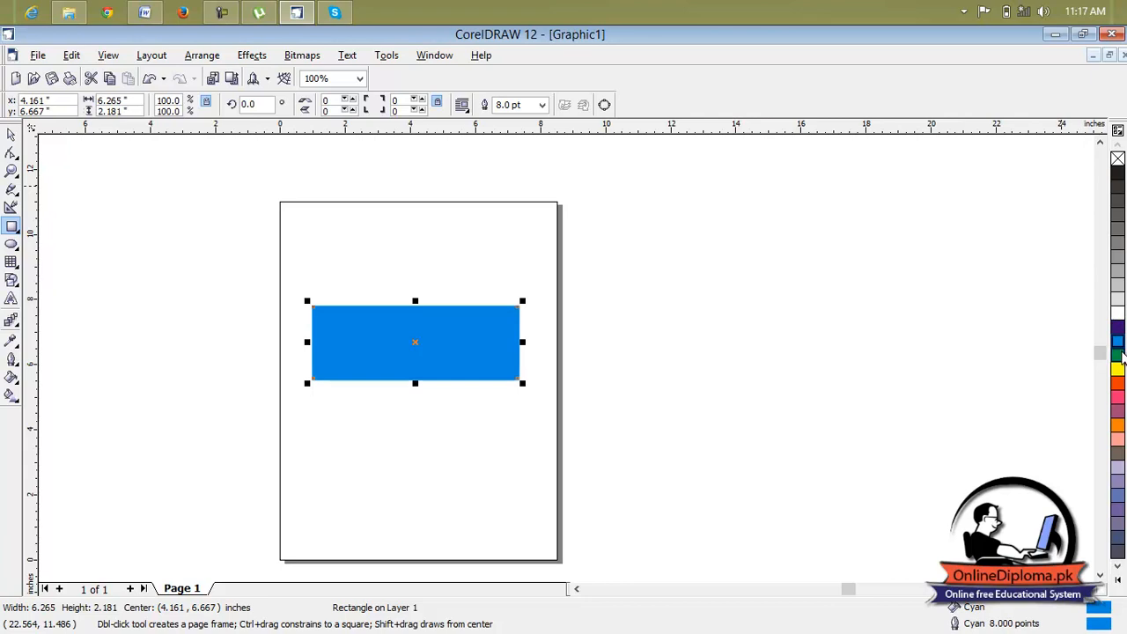
scroll(378, 345, up, 2)
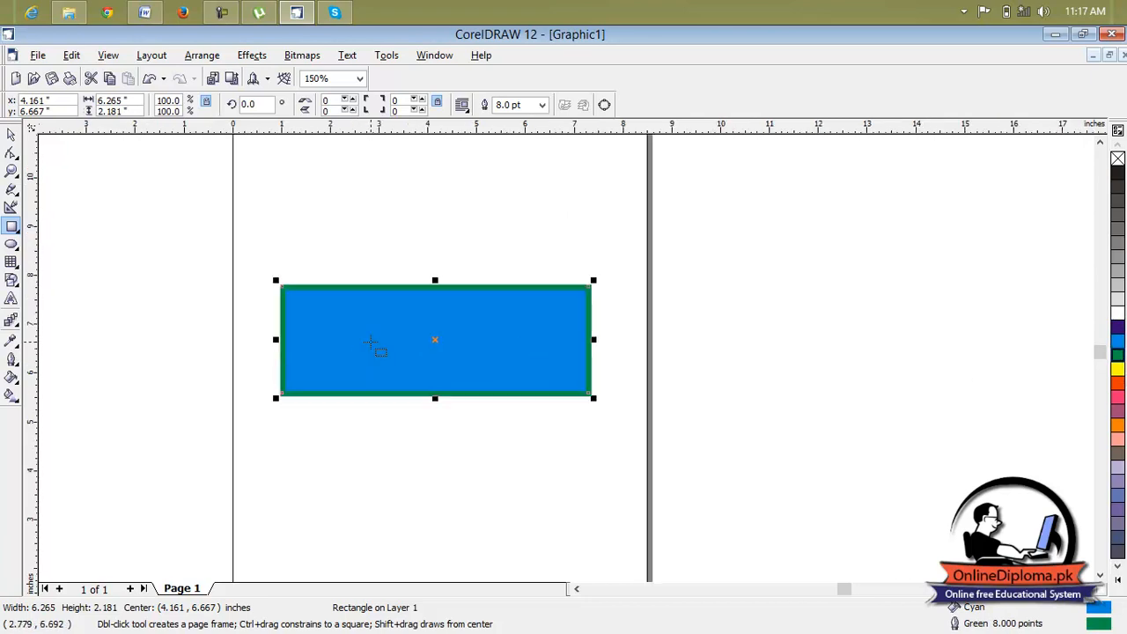
right_click(1118, 383)
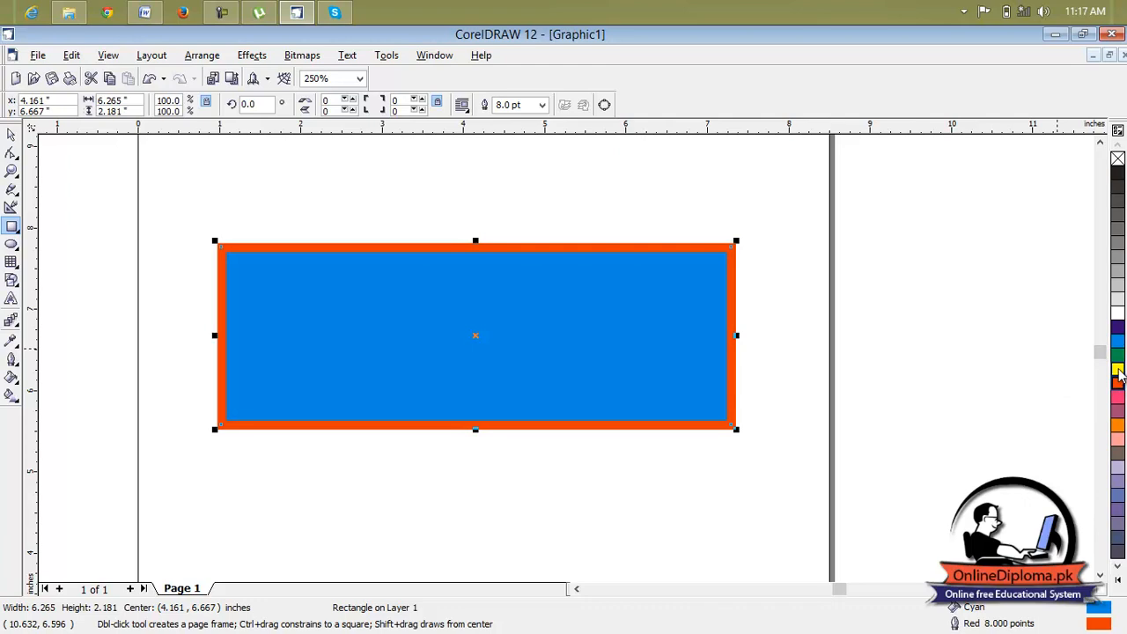
click(1117, 371)
Step: Delete the yellow rectangle with the red outline
scroll(883, 359, down, 1)
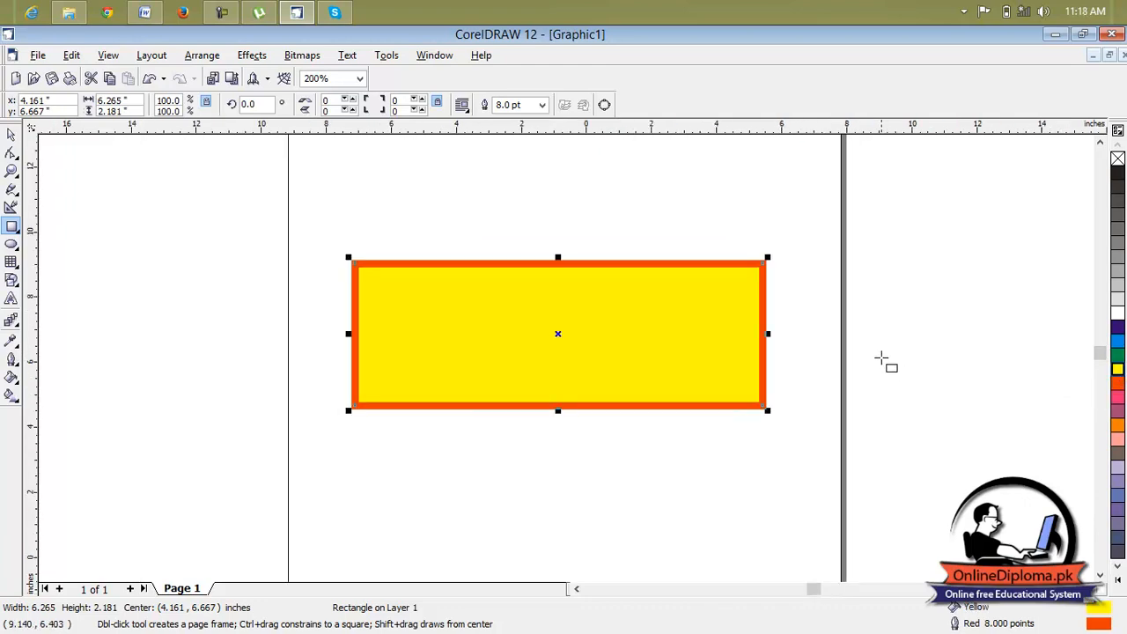
scroll(883, 359, down, 3)
click(1085, 587)
click(1085, 588)
click(1085, 588)
click(1085, 588)
click(317, 338)
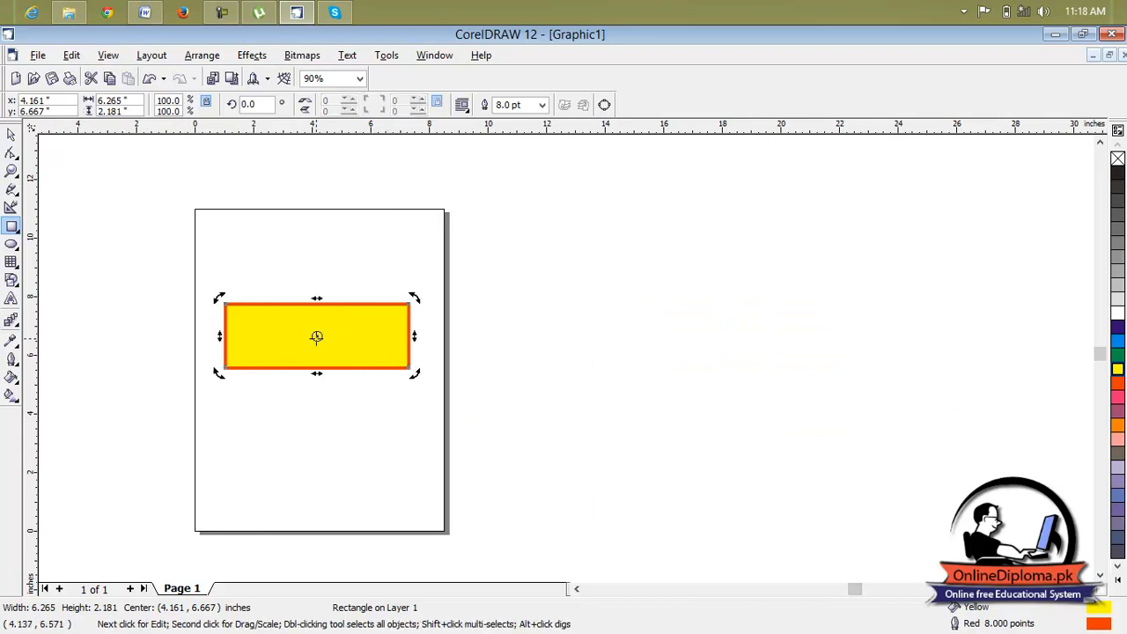
key(Delete)
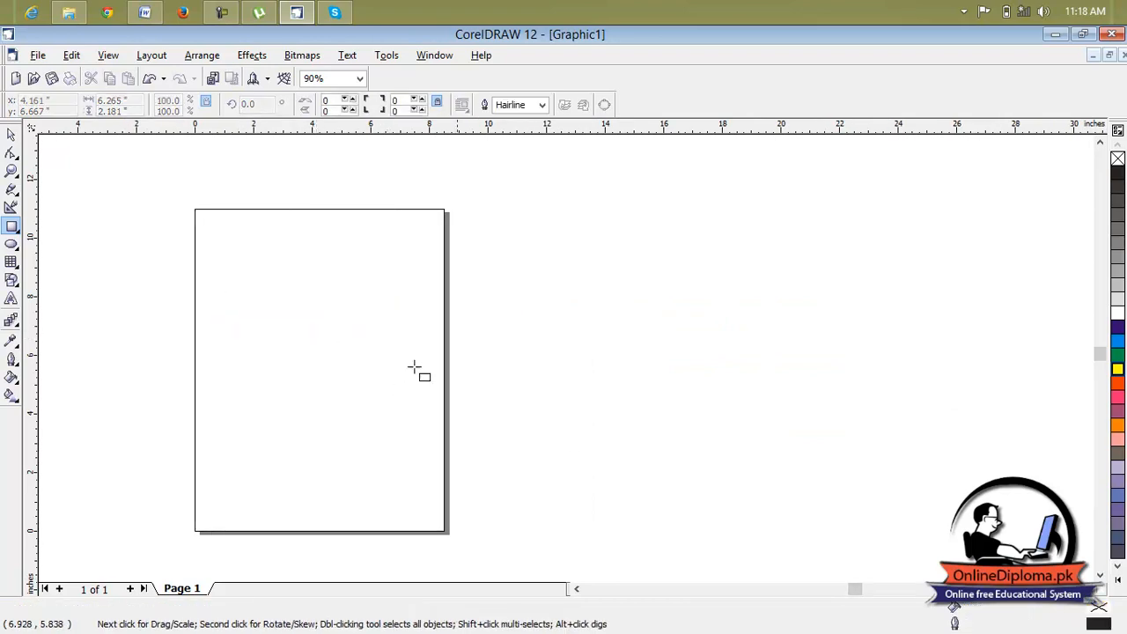
Step: Draw a rectangle about 3.75 × 2.17 inches in the upper half of the page
drag(261, 285, 370, 347)
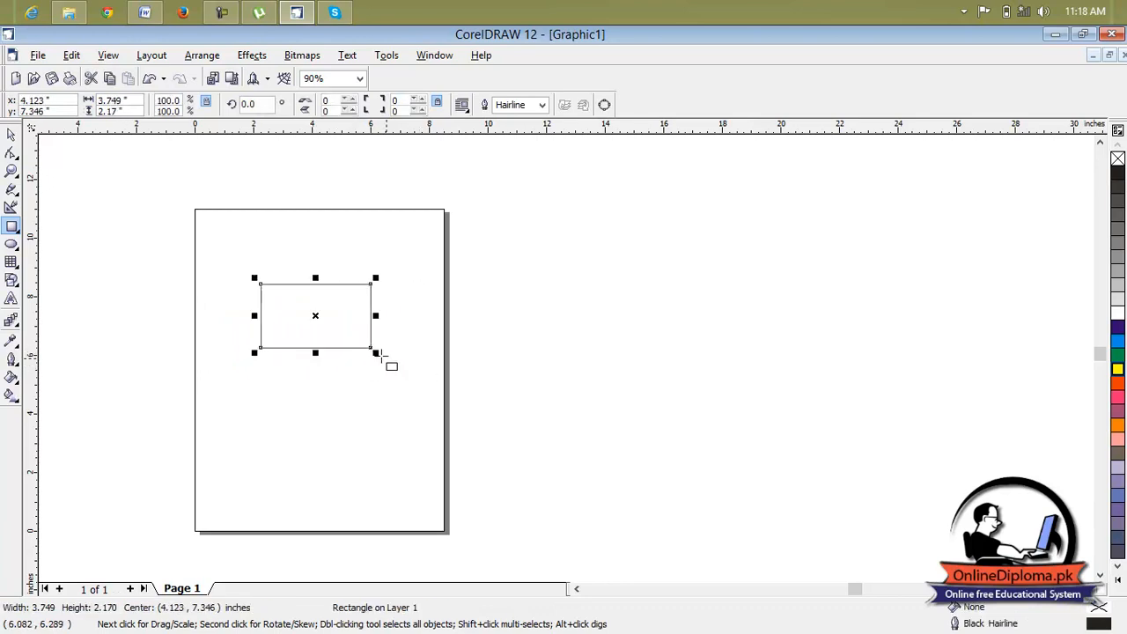
click(577, 592)
click(577, 590)
scroll(519, 335, up, 2)
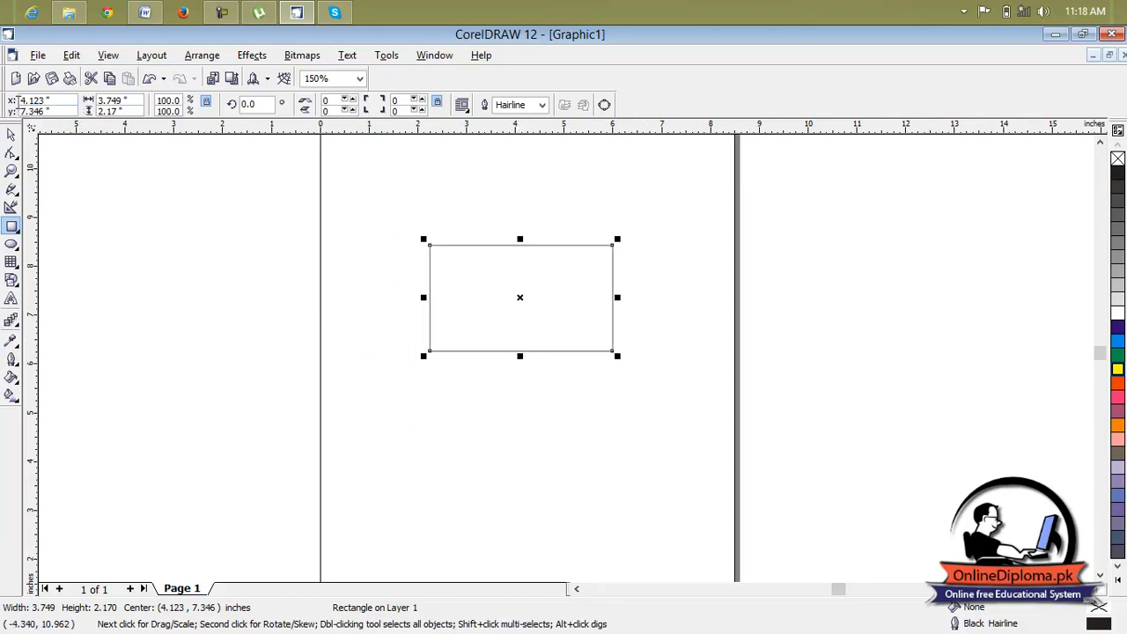
Step: Try horizontal center positions of 5 and 10 inches for the rectangle
drag(59, 102, 26, 102)
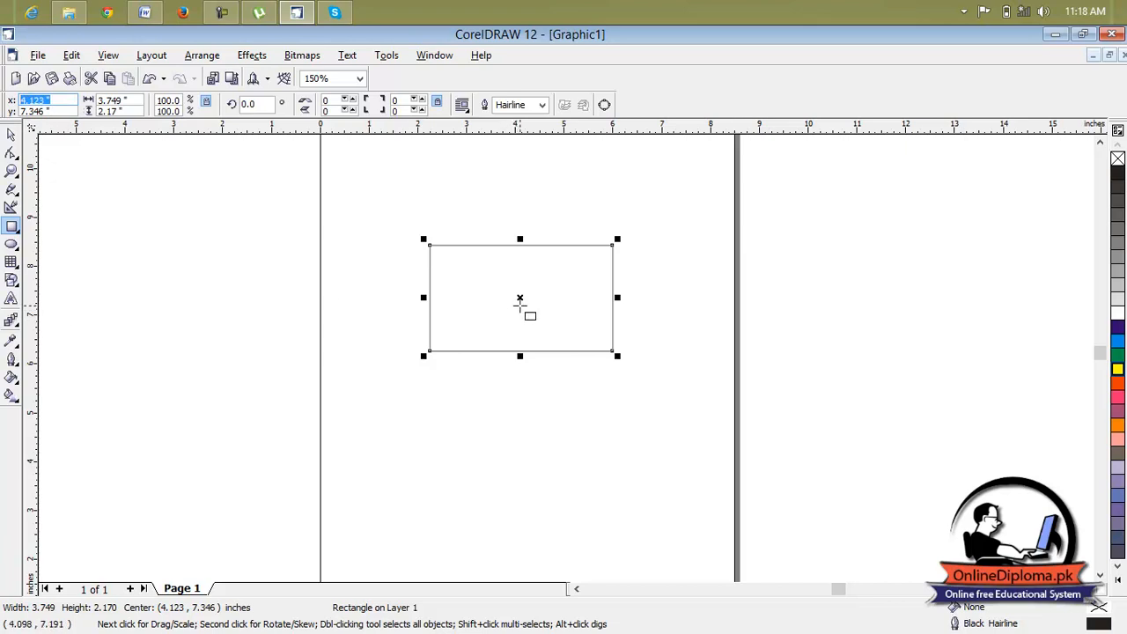
click(1100, 142)
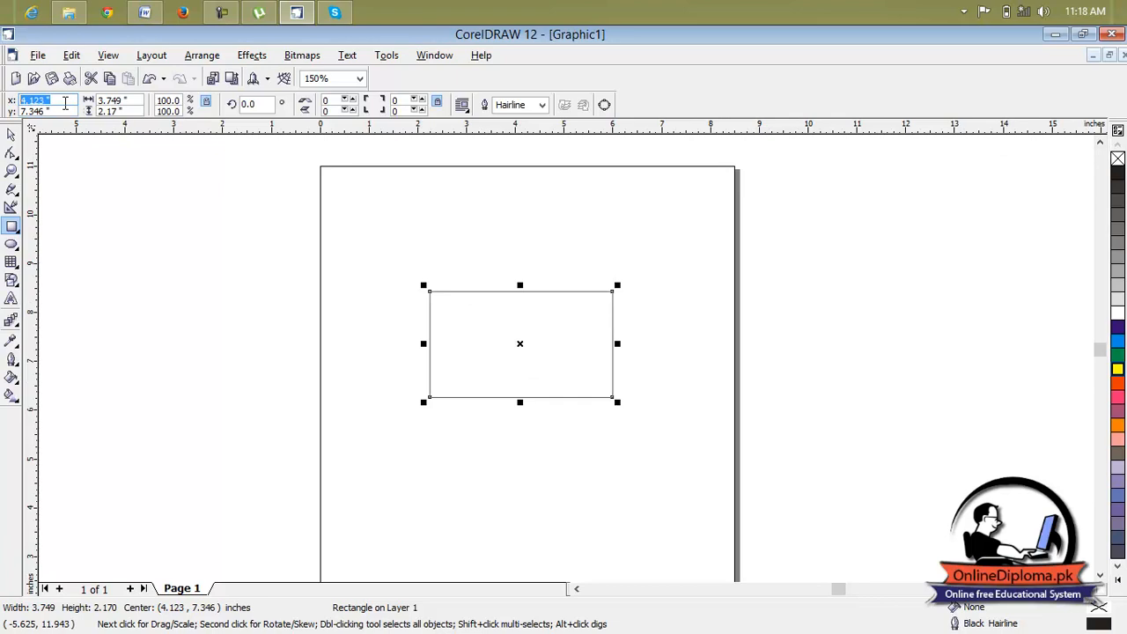
text(5)
key(Return)
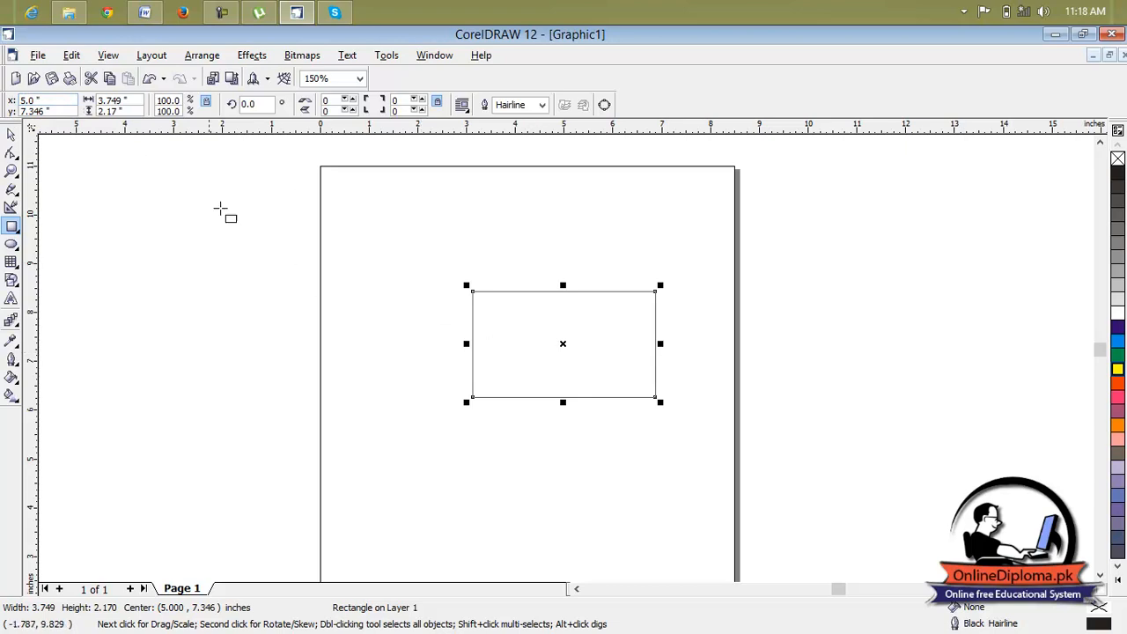
drag(53, 100, 19, 101)
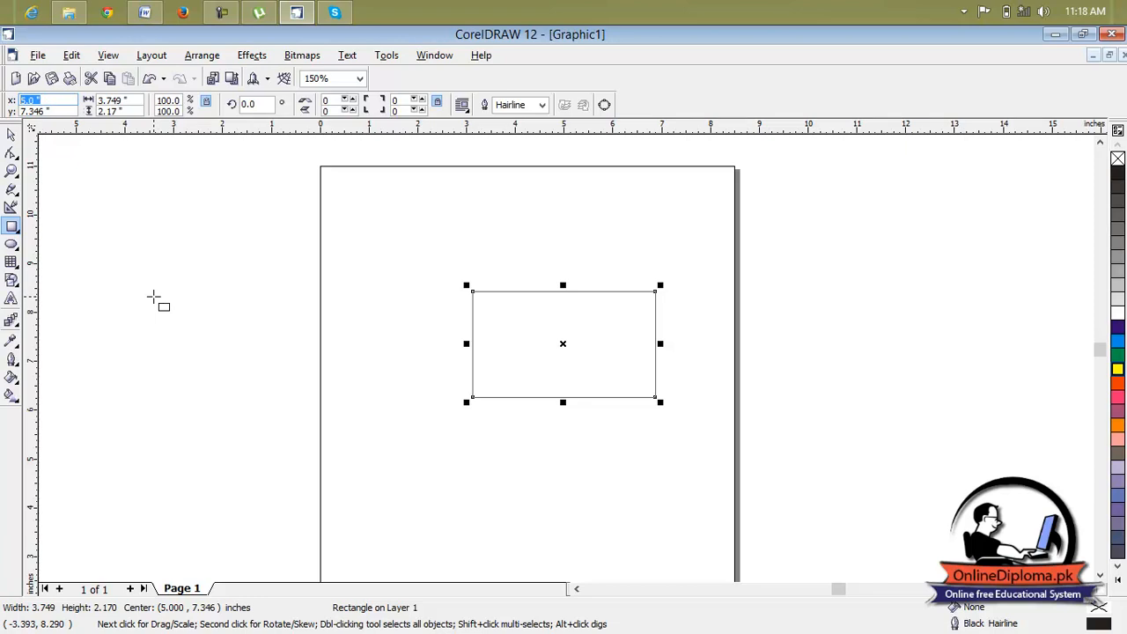
text(10)
key(Return)
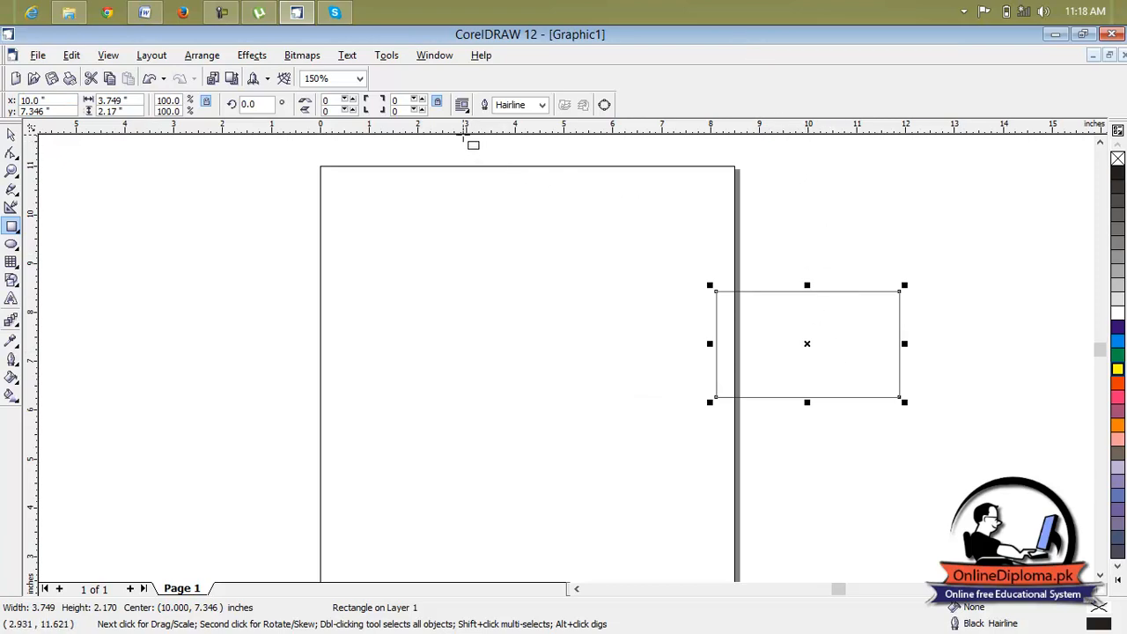
Step: Position the rectangle's center at X 3 inches and Y 5 inches
click(58, 100)
text(3)
key(Return)
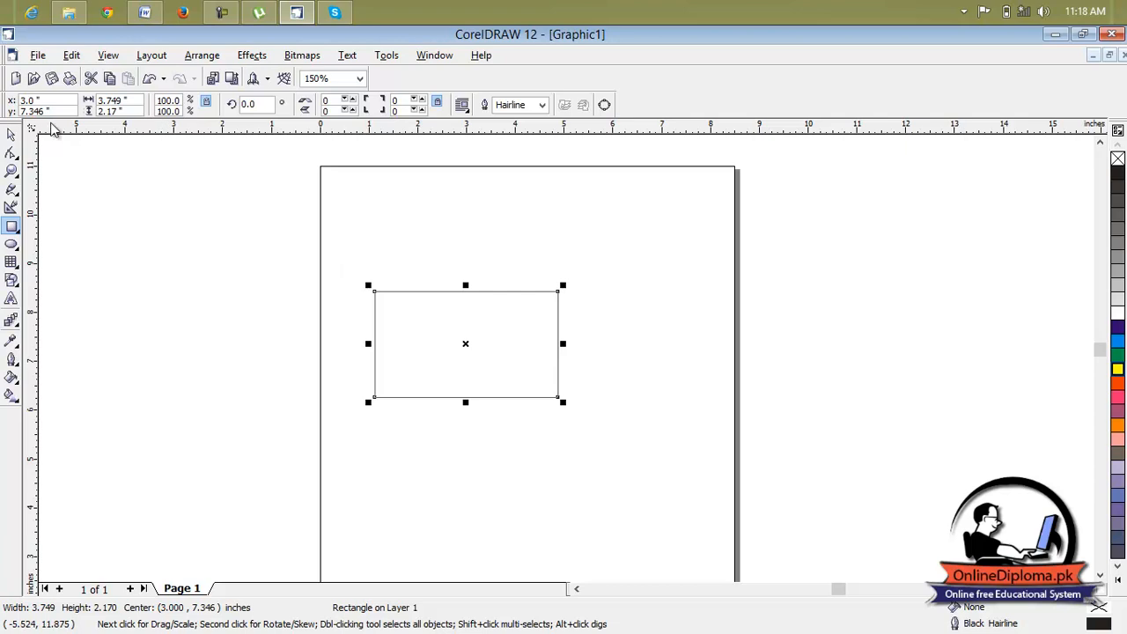
click(51, 110)
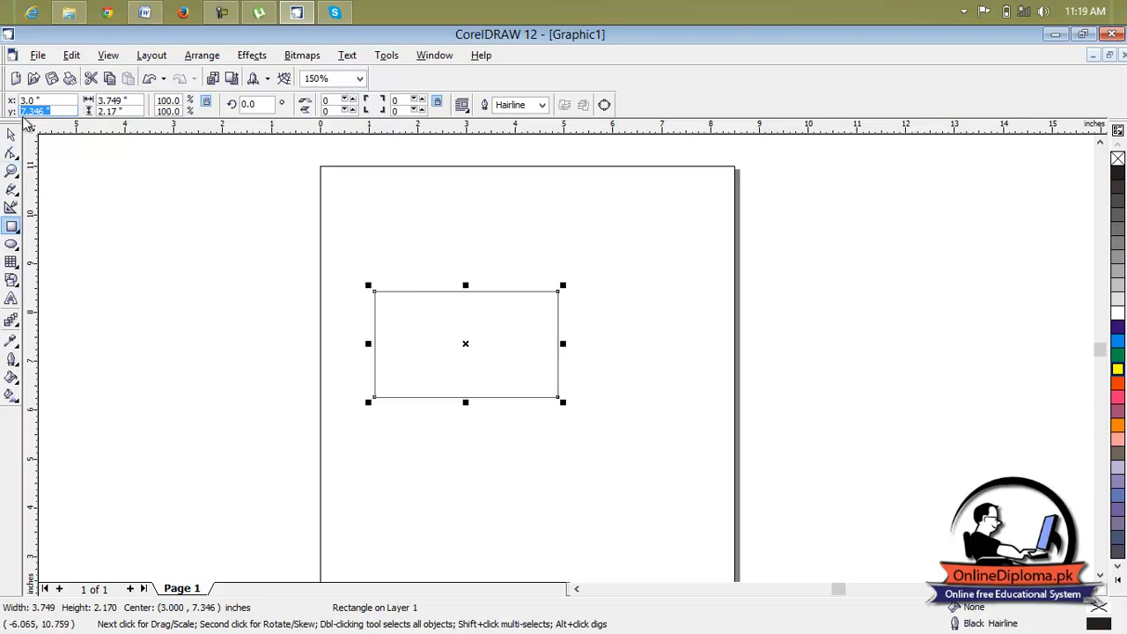
text(5)
key(Return)
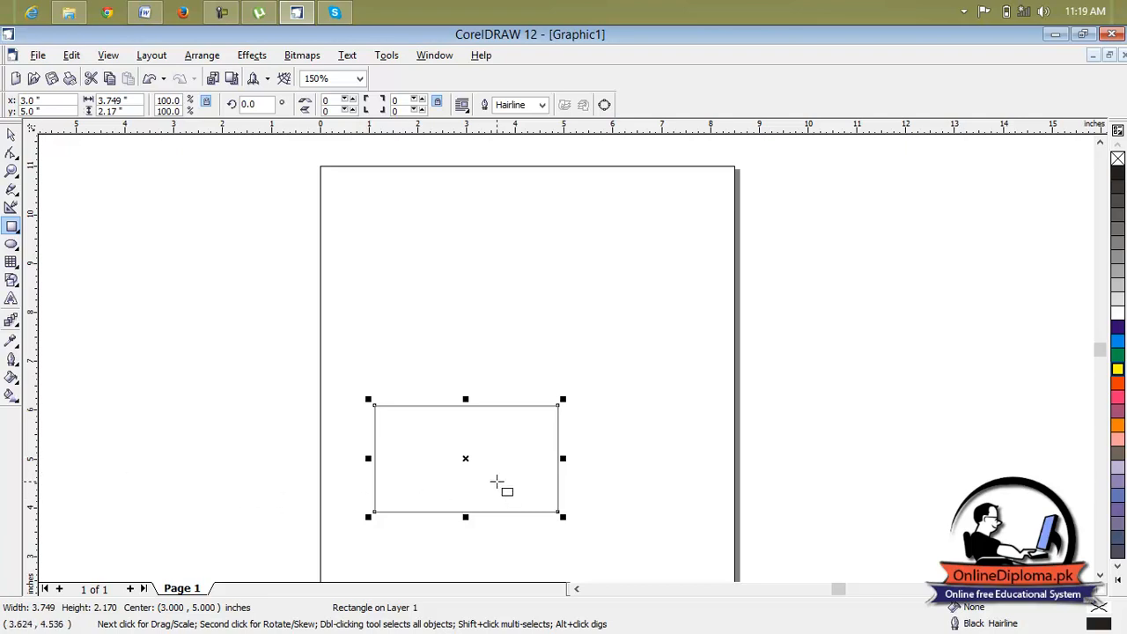
Step: Place a horizontal guideline at about 5 inches and a vertical guideline at about 3 inches, crossing at the rectangle's center
drag(524, 129, 527, 465)
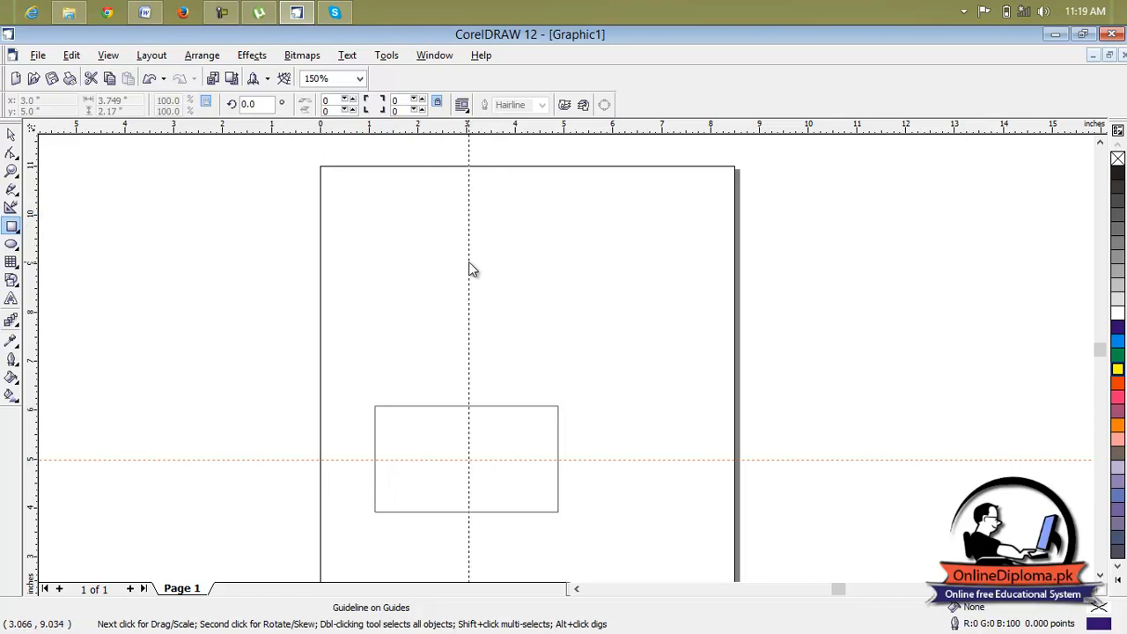
drag(469, 270, 467, 270)
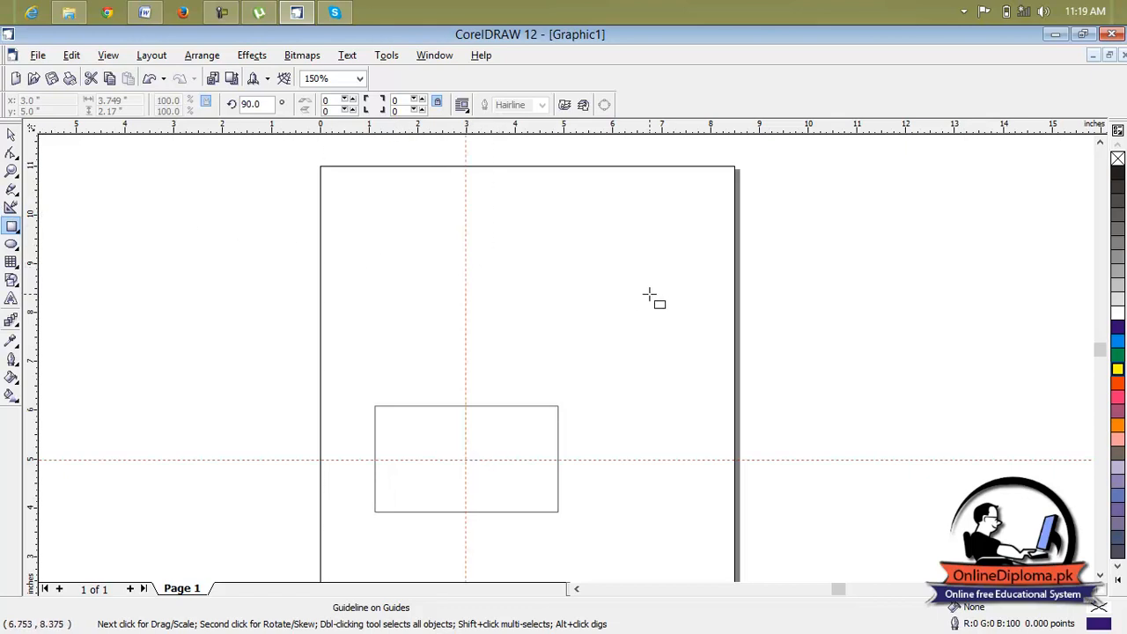
Step: Delete the vertical guideline, the rectangle and the horizontal guideline to clear the page
click(11, 134)
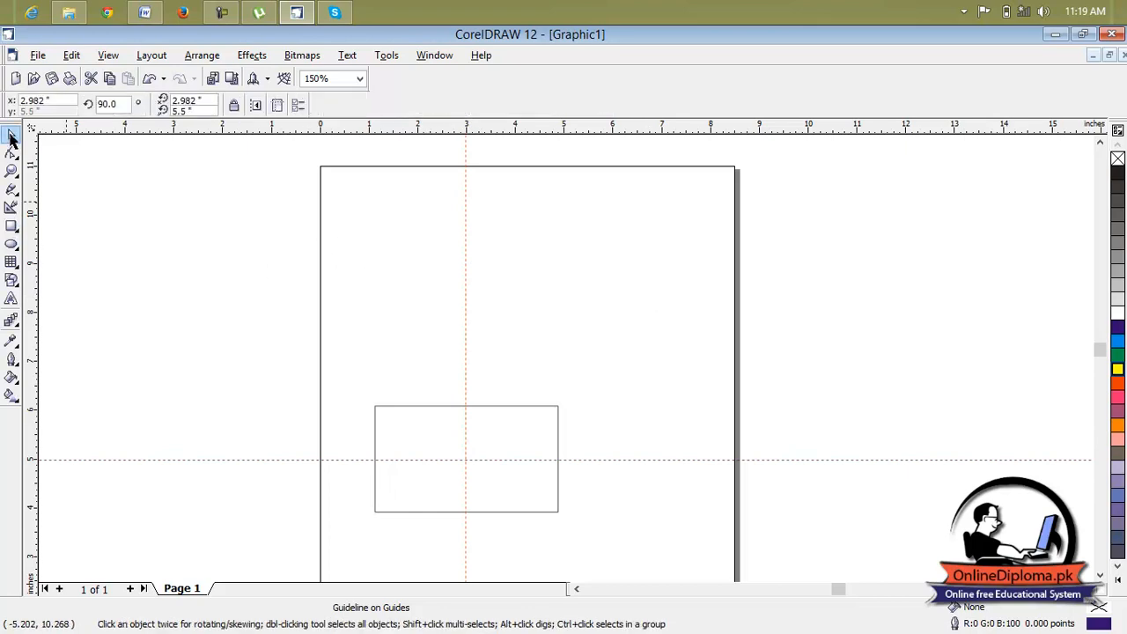
click(465, 272)
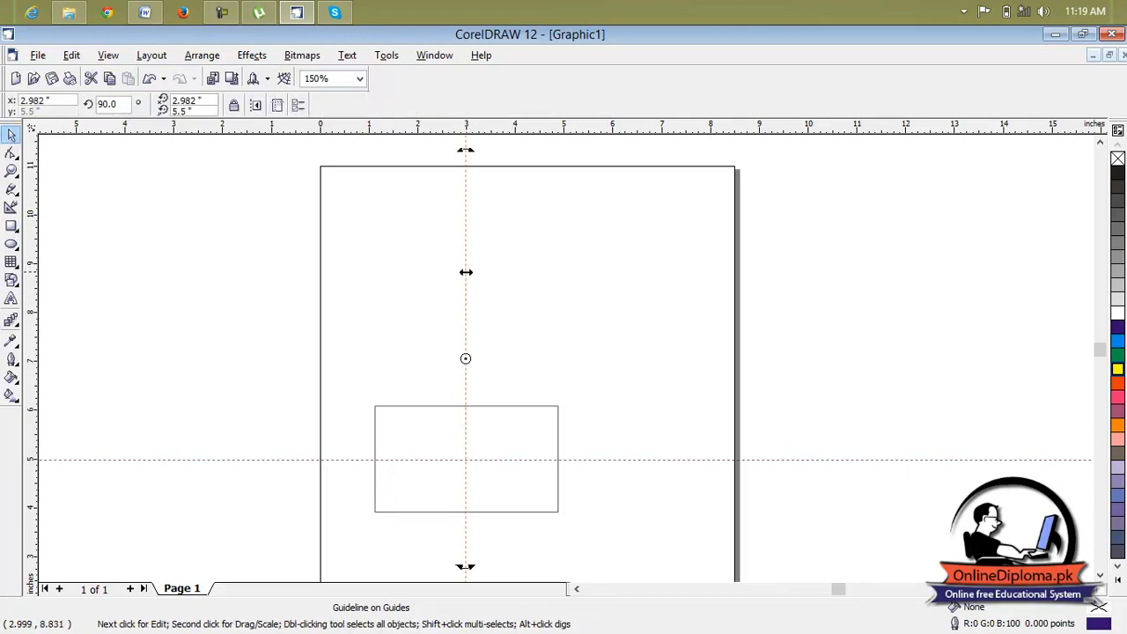
key(Delete)
click(470, 453)
key(Delete)
click(466, 458)
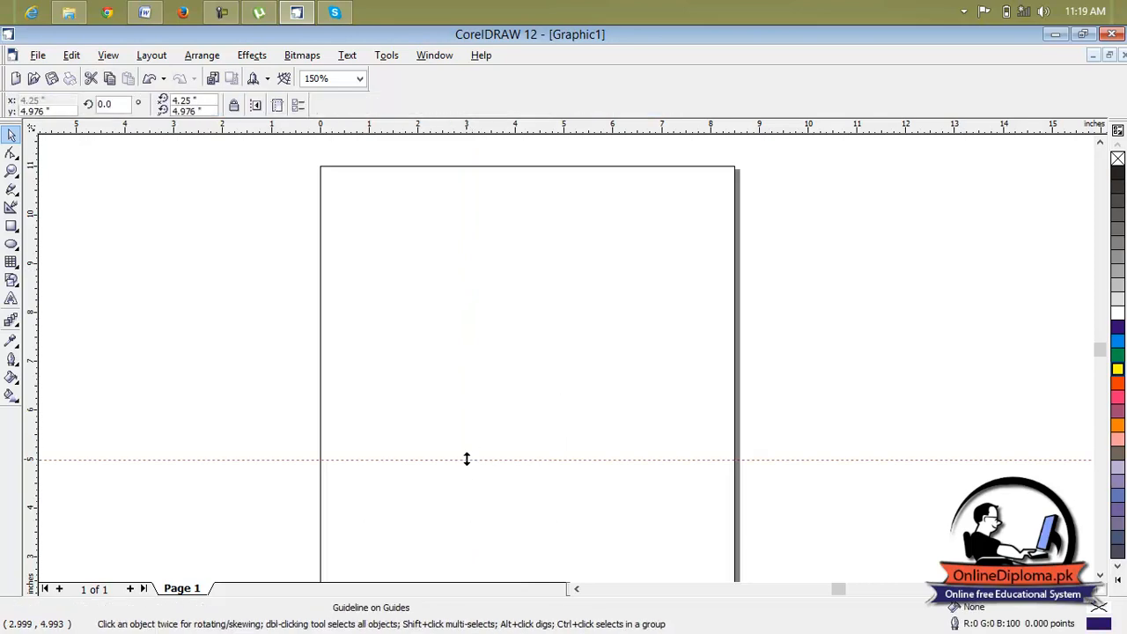
key(Delete)
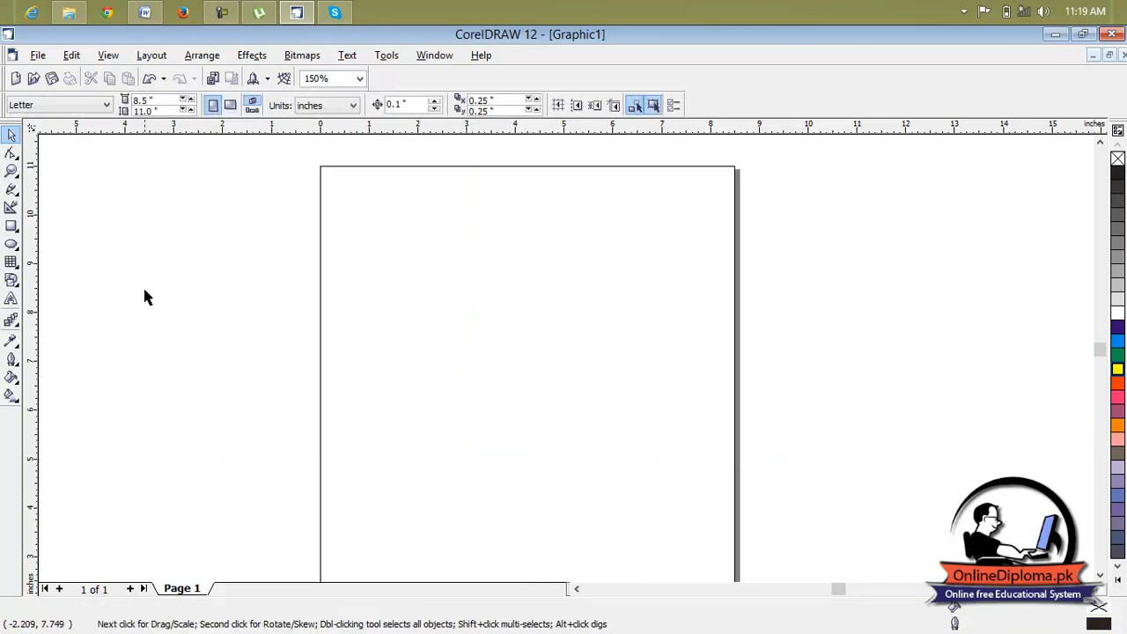
Step: Draw a rectangle about 4.67 × 2.11 inches in the upper half of the page and set its width to 8 inches
click(11, 225)
drag(372, 259, 599, 362)
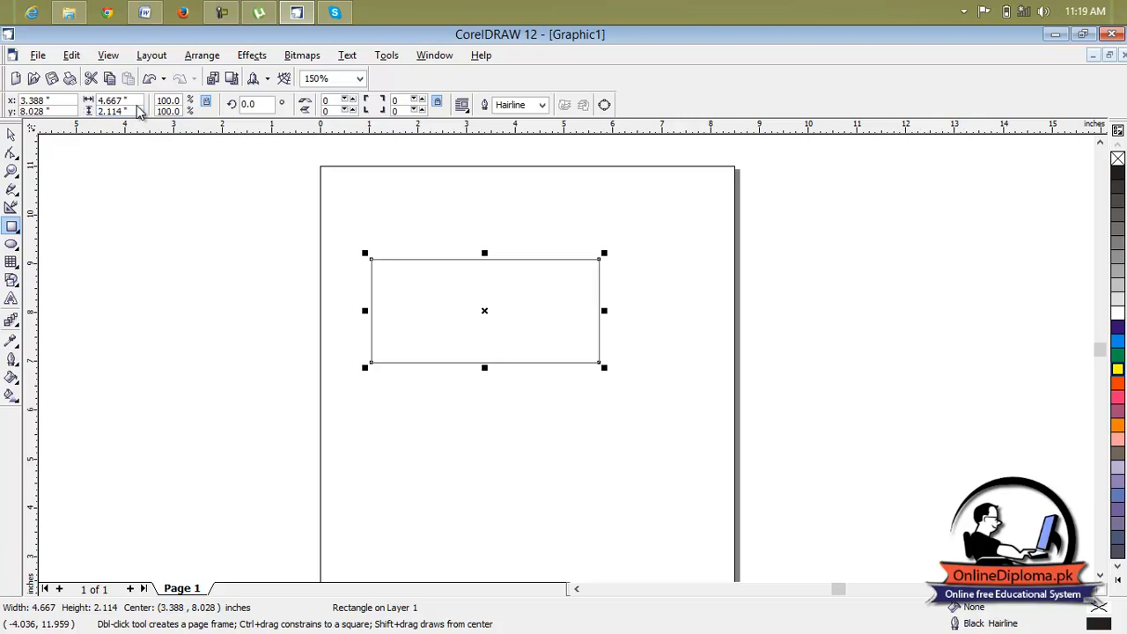
drag(140, 102, 101, 103)
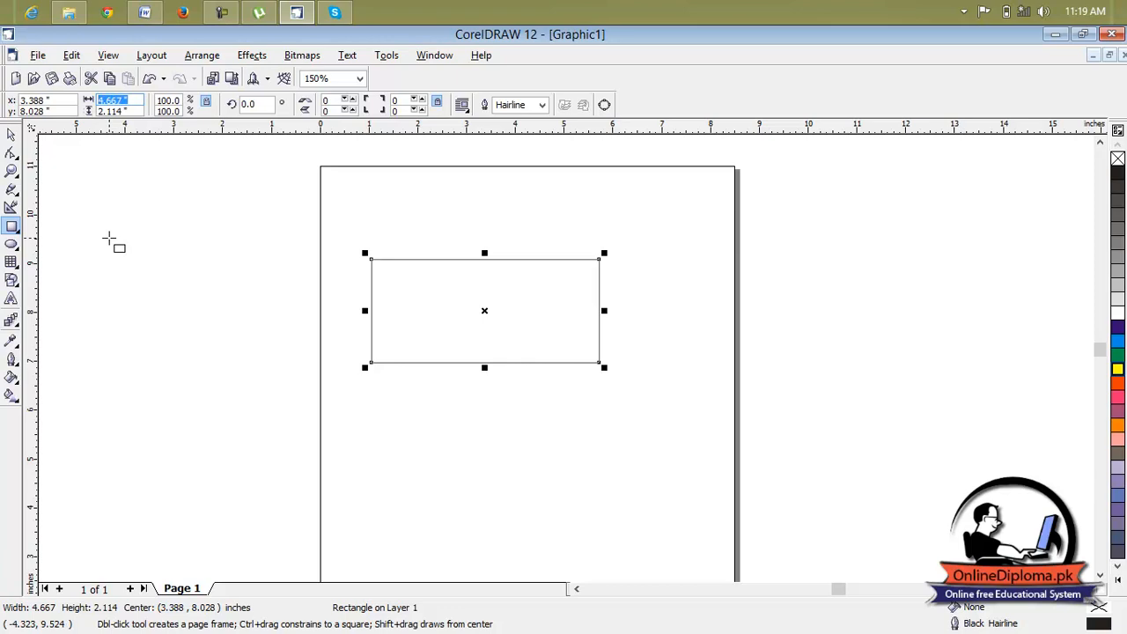
text(8)
key(Return)
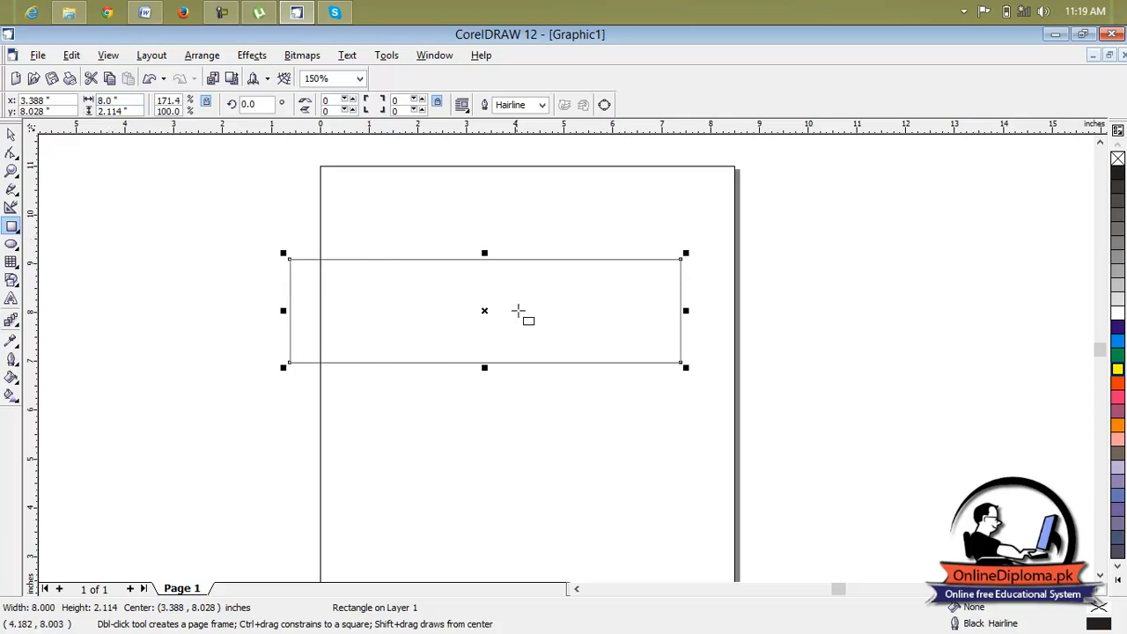
Step: Set the rectangle's height to 5 inches and move its center to about X 4.27, Y 7.40 inches
drag(139, 109, 98, 110)
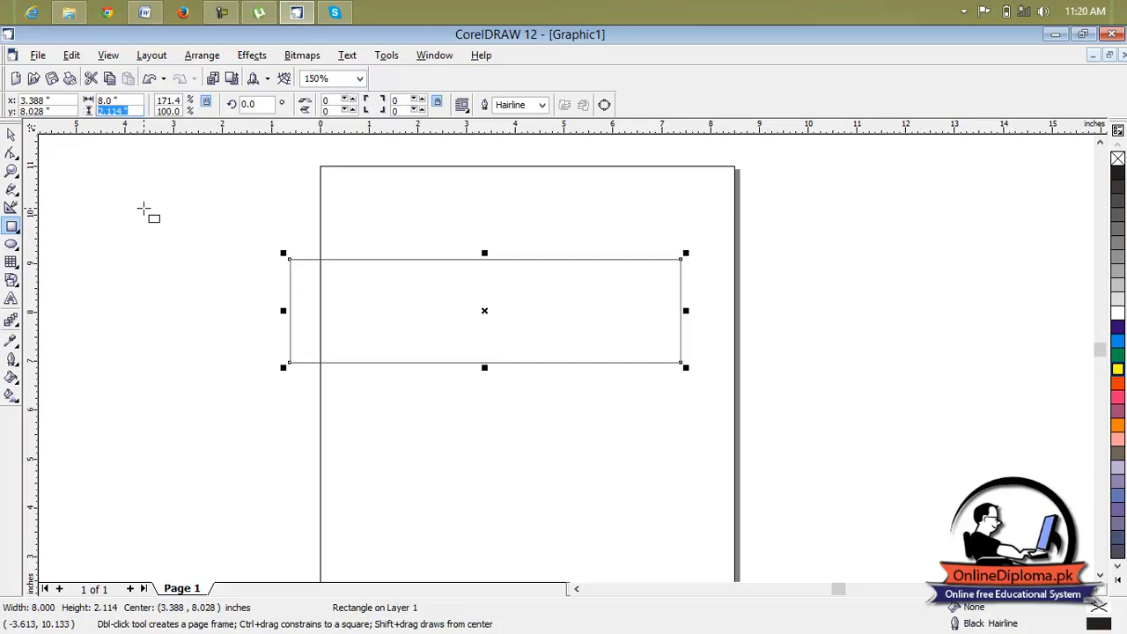
text(5)
key(Return)
drag(484, 310, 524, 339)
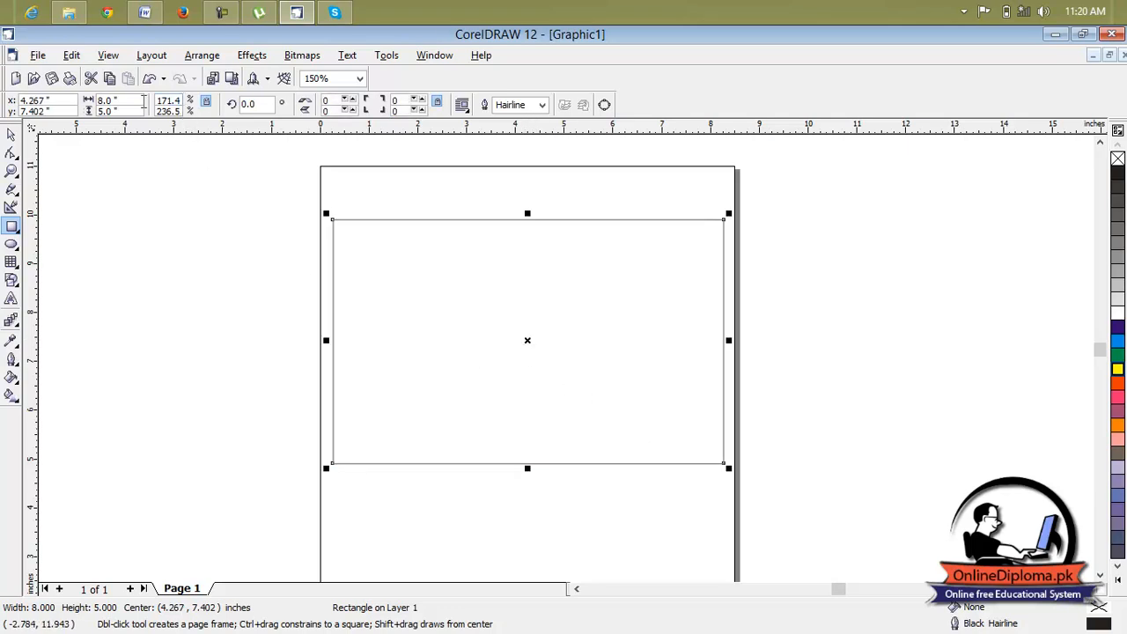
Step: Try a much larger horizontal scale factor on the rectangle and undo the change
double_click(181, 100)
text(216)
key(Return)
scroll(501, 387, down, 2)
scroll(507, 394, down, 4)
scroll(505, 395, up, 5)
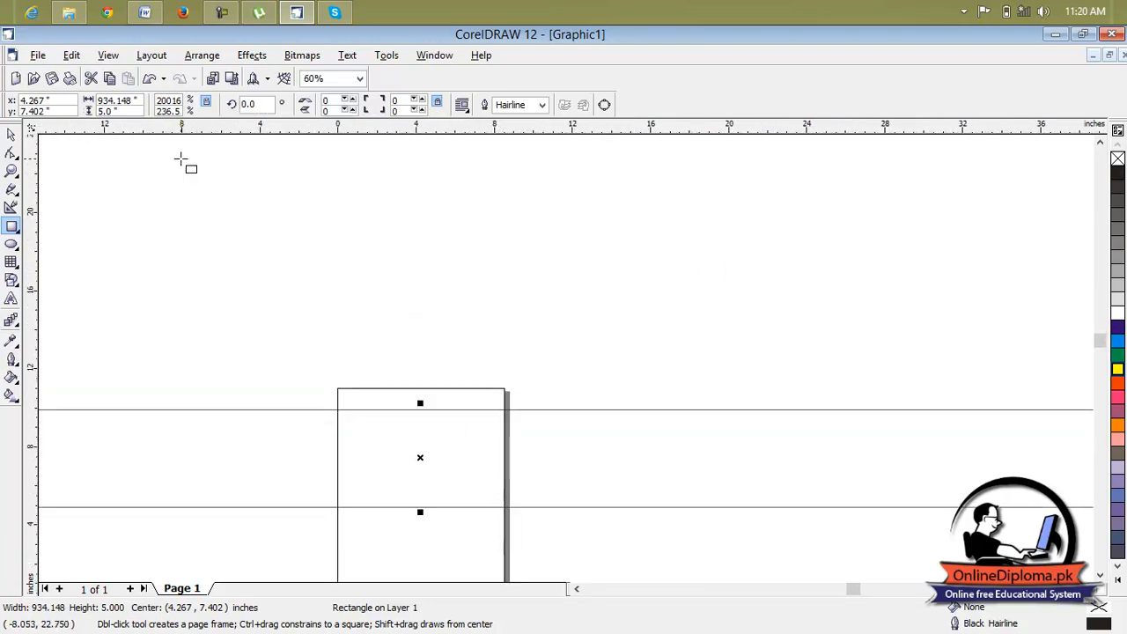
key(ctrl+z)
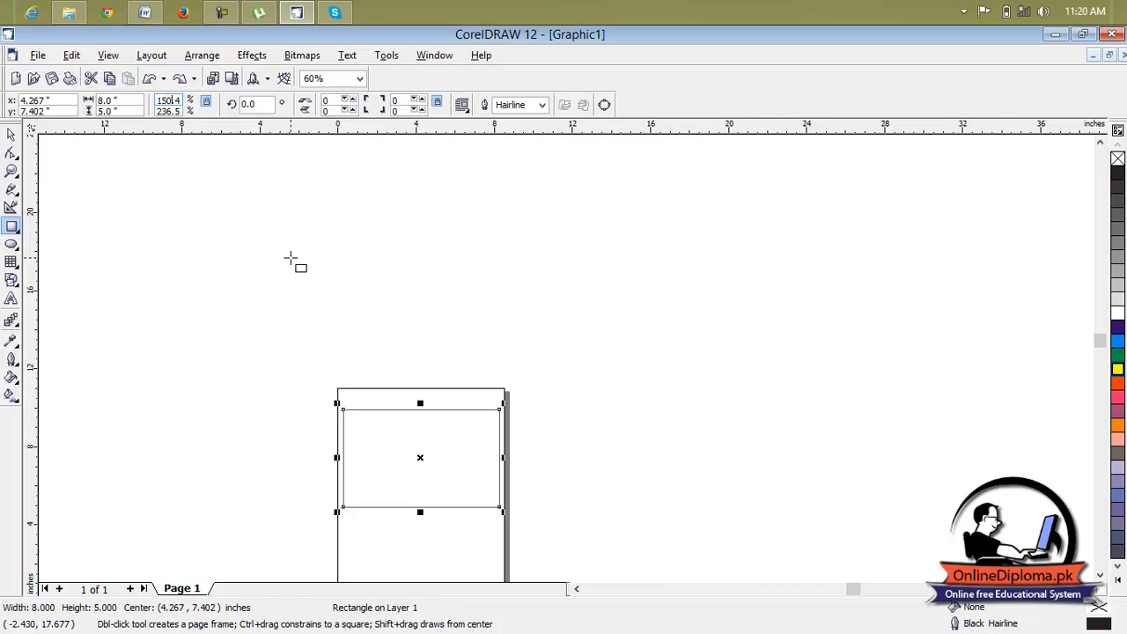
Step: Set the rectangle's horizontal scale factor to 150.4%
key(ctrl+z)
scroll(411, 447, up, 1)
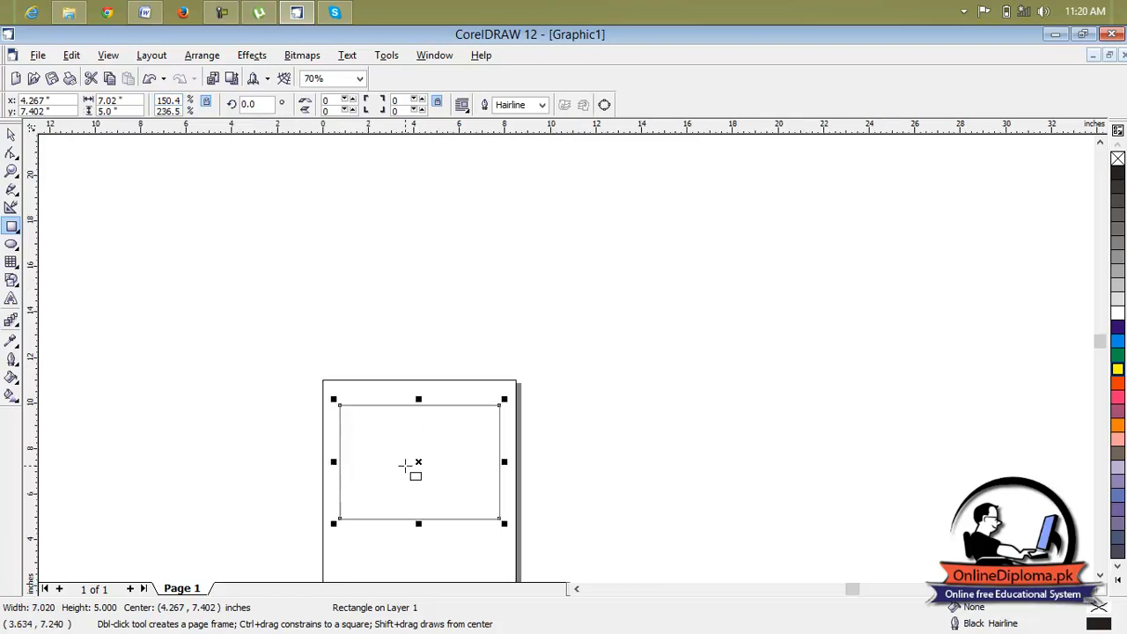
click(1100, 575)
click(1099, 574)
click(1100, 575)
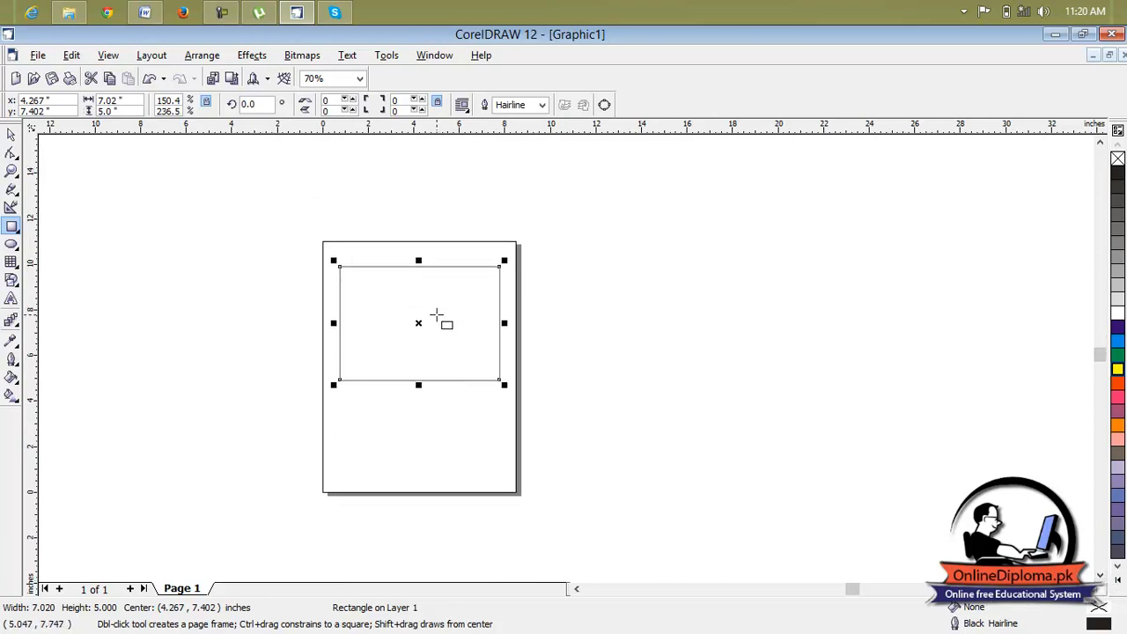
Step: Try rotating the rectangle to 45 and 35 degrees, and return its rotation angle to 0 degrees
click(249, 104)
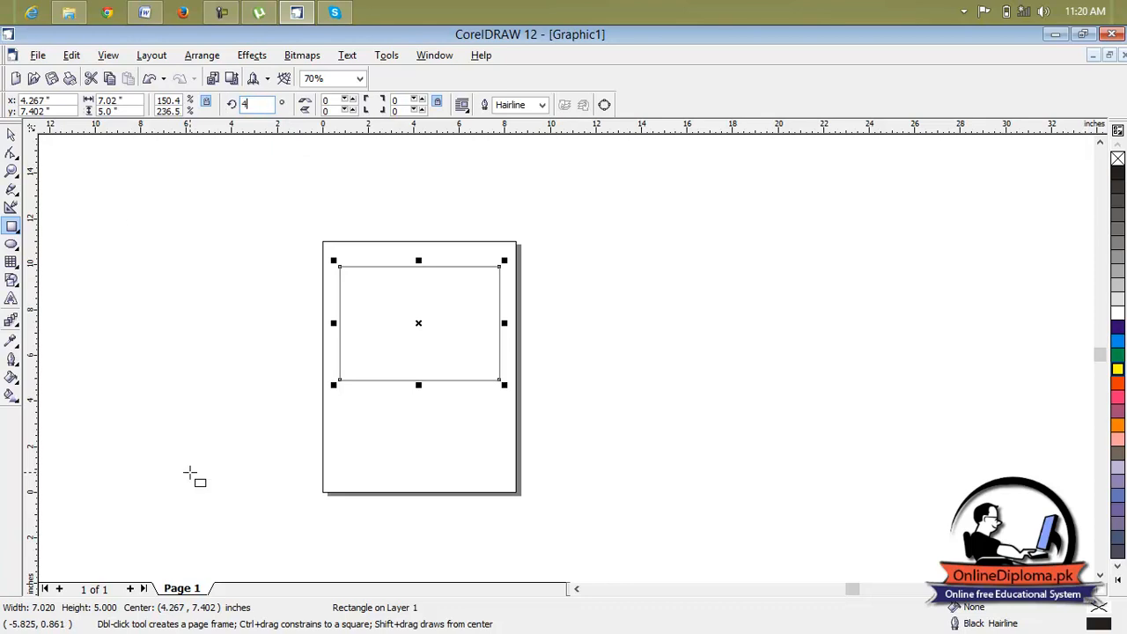
text(45)
key(Return)
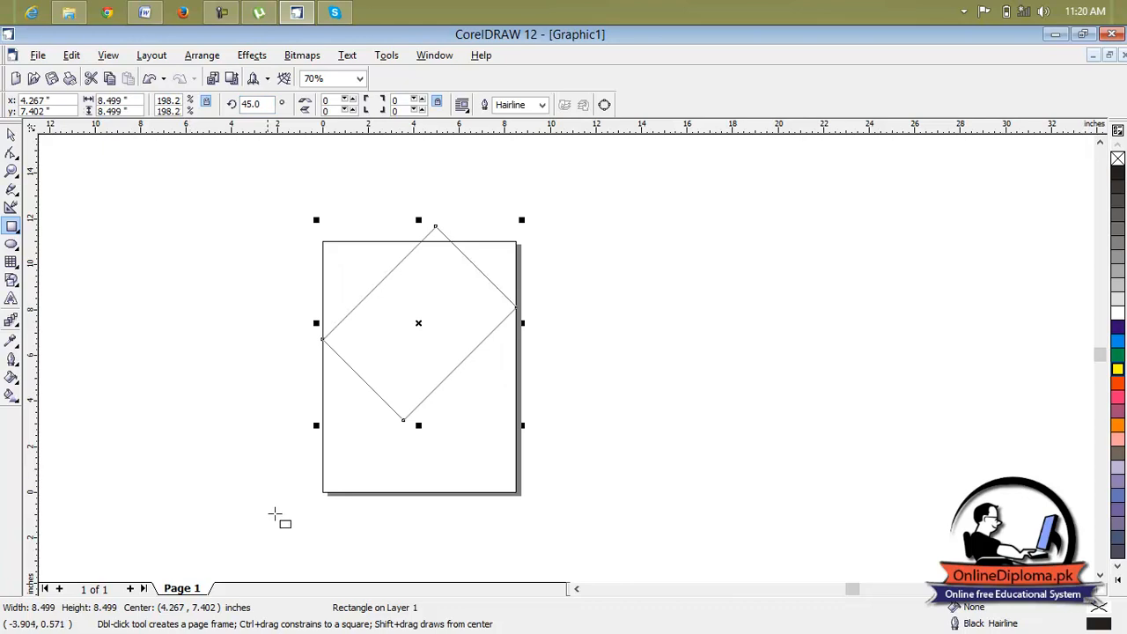
scroll(410, 280, up, 1)
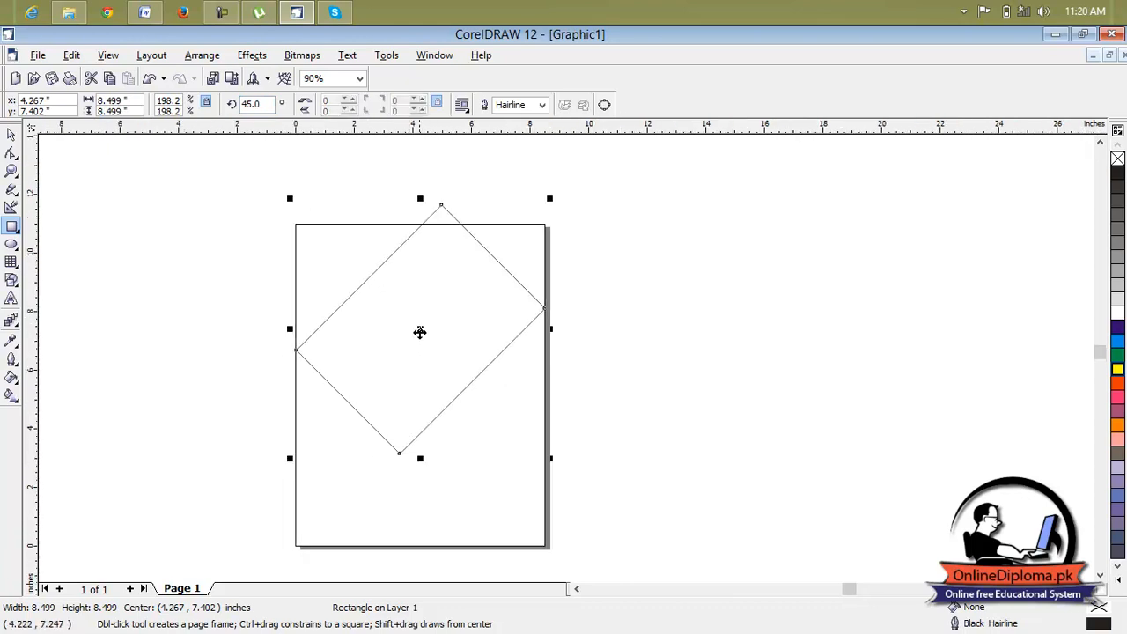
drag(268, 104, 224, 114)
text(3)
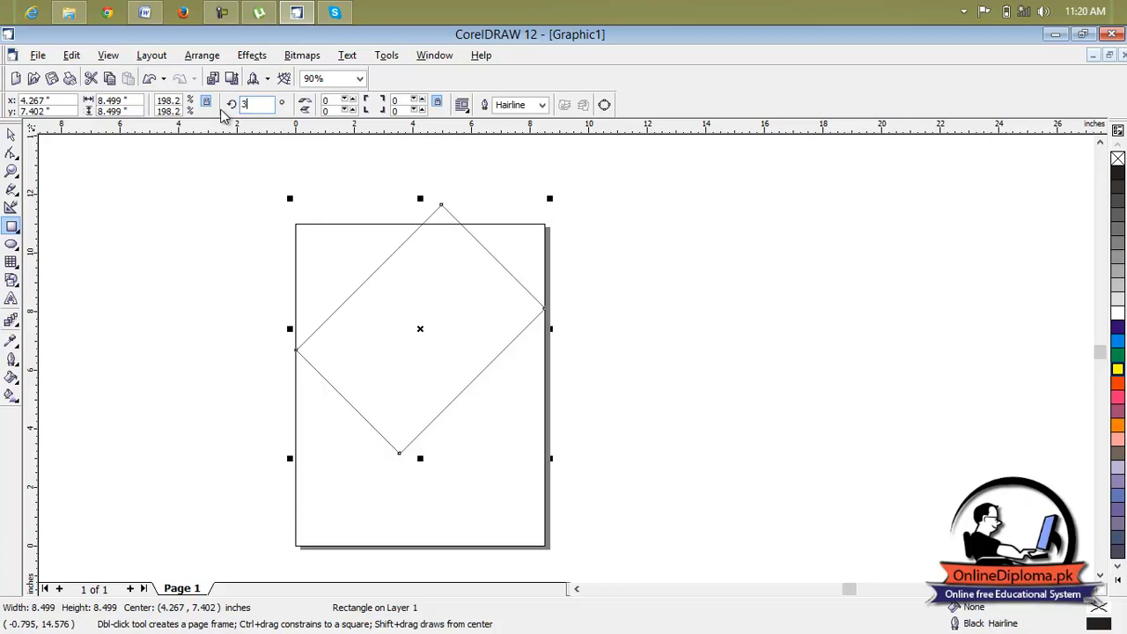
text(5)
key(Return)
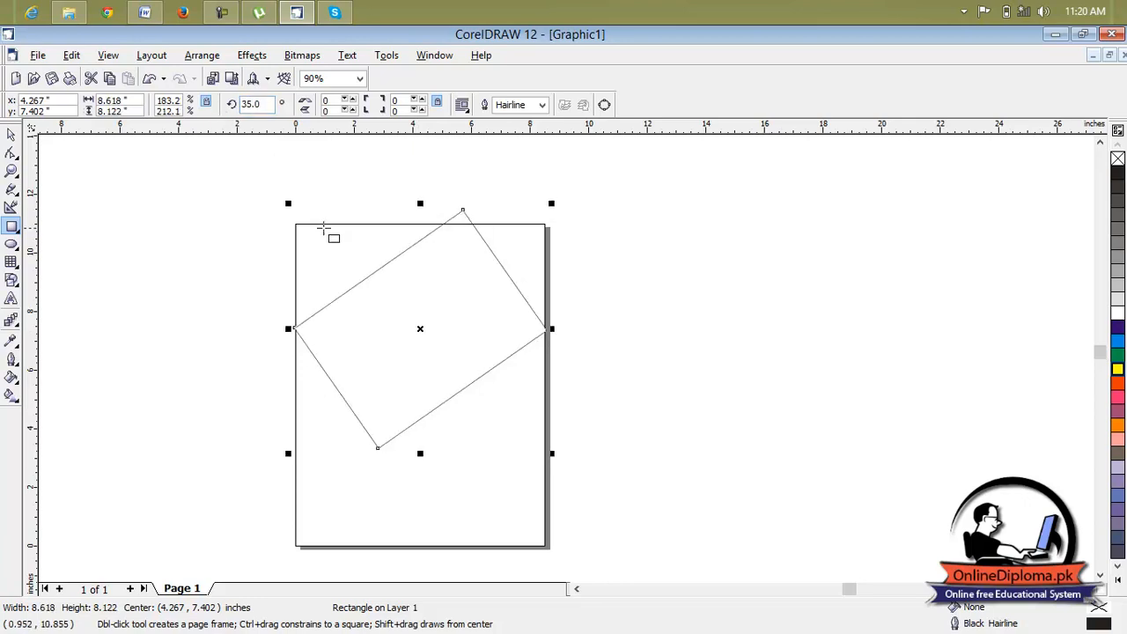
drag(264, 104, 212, 117)
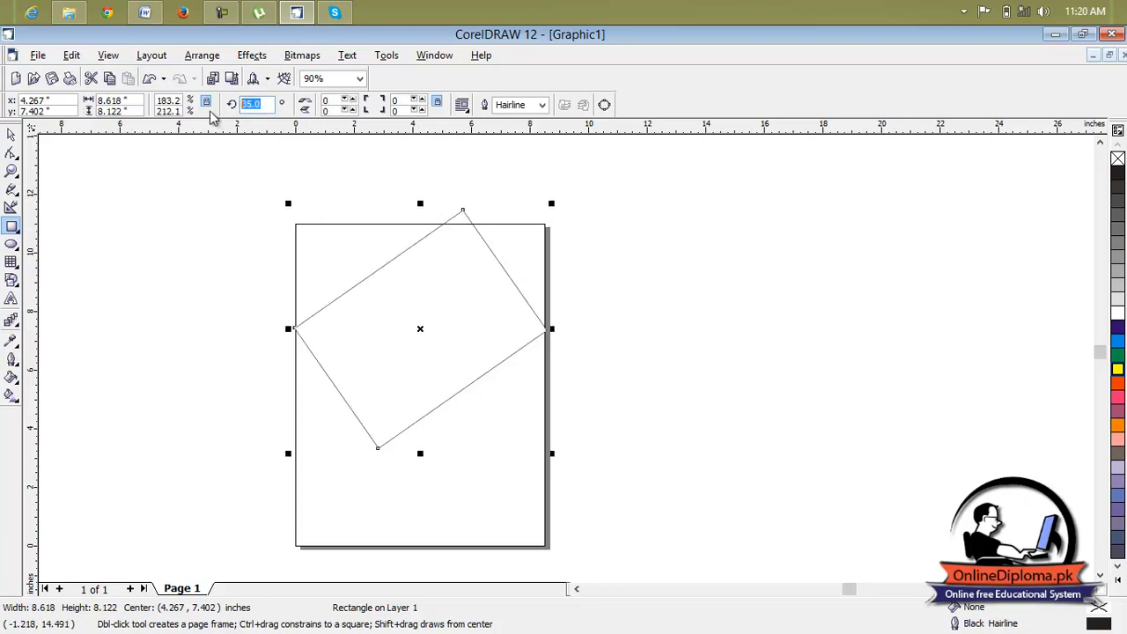
text(0)
key(Return)
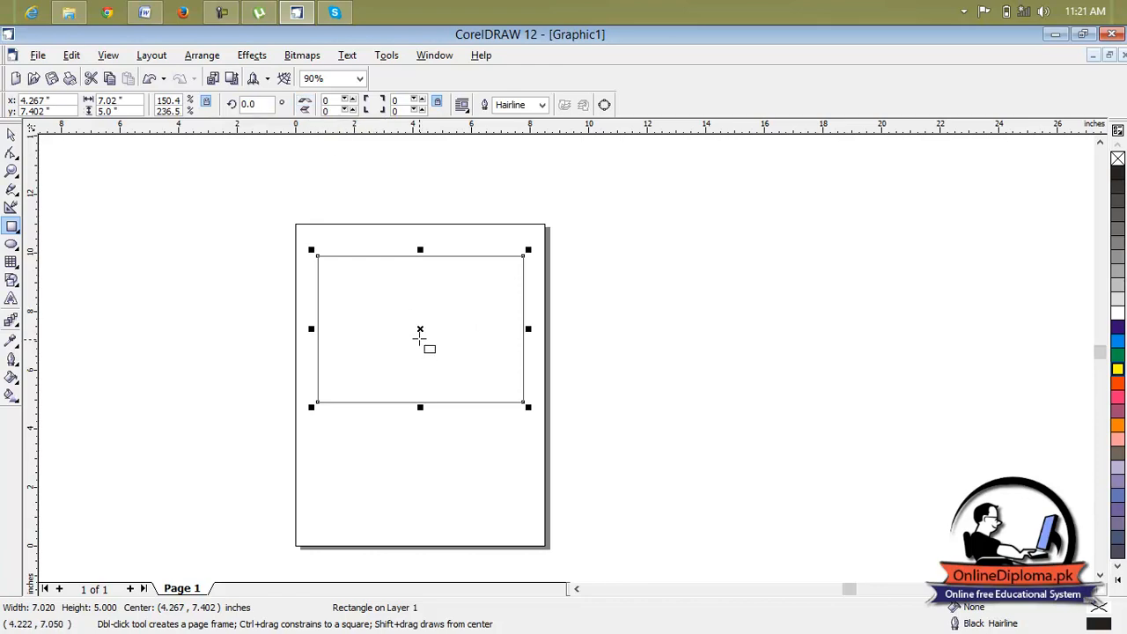
Step: Lower the rectangle's upper edge to a height of about 3.02 inches and delete the stray thin rectangle
drag(419, 251, 414, 309)
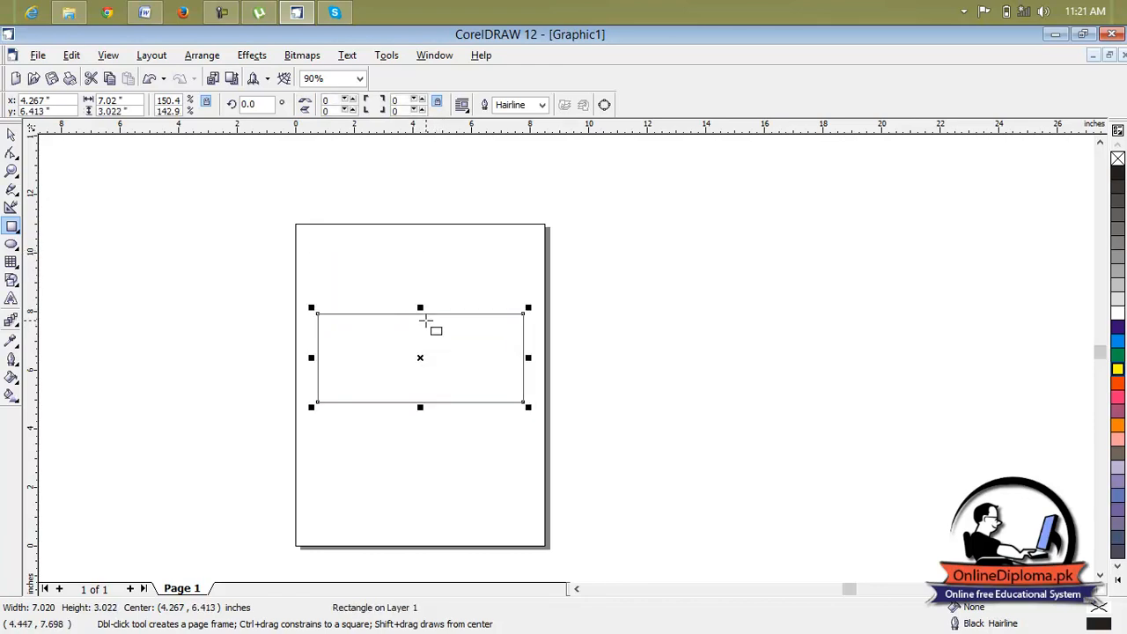
drag(529, 353, 432, 356)
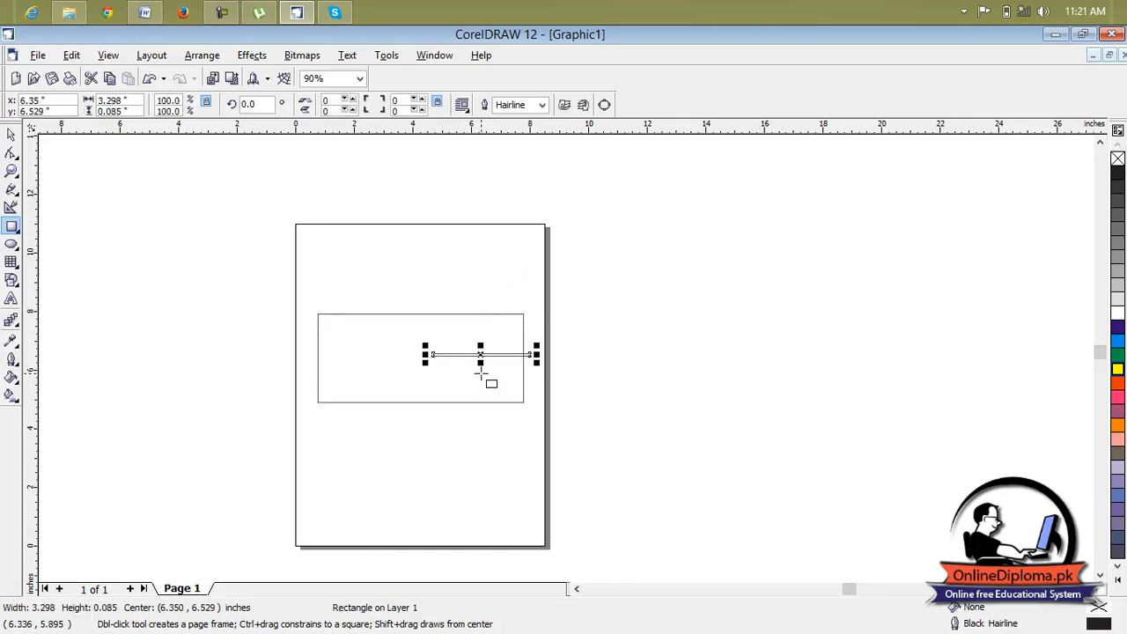
key(Delete)
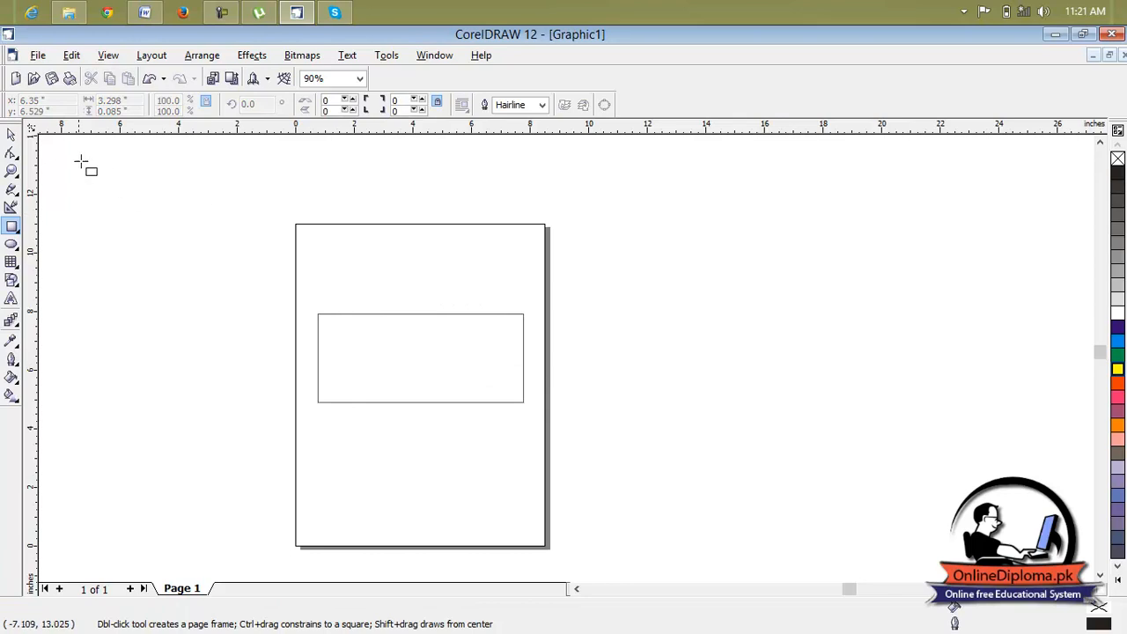
Step: Move the rectangle up the page to a center of about X 4.07, Y 7.57 inches
click(12, 134)
click(450, 368)
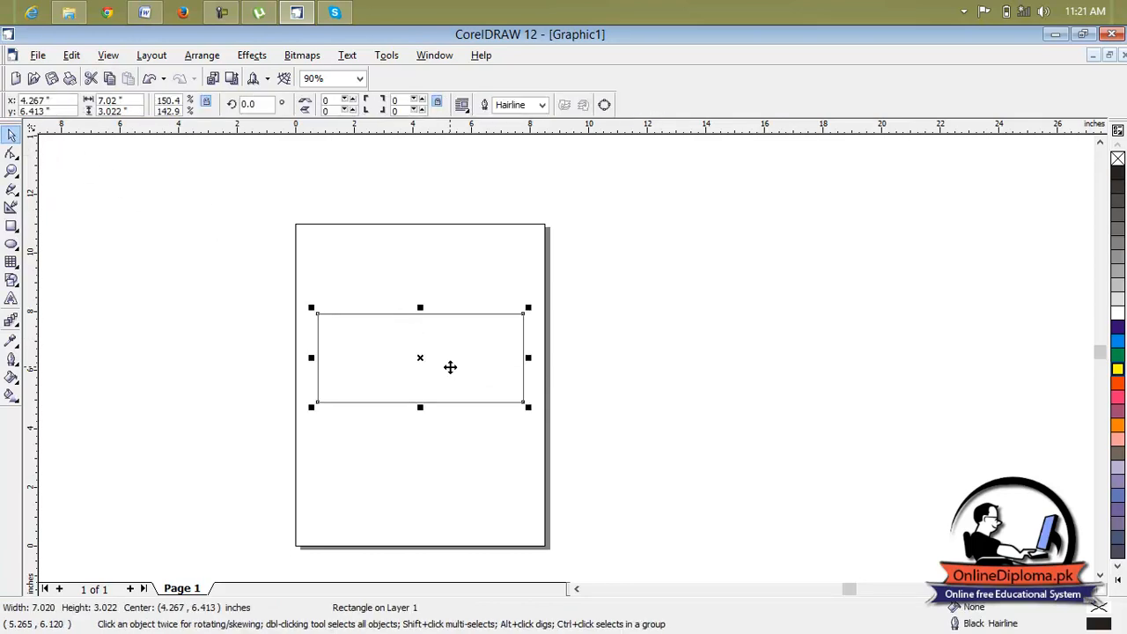
drag(447, 364, 441, 331)
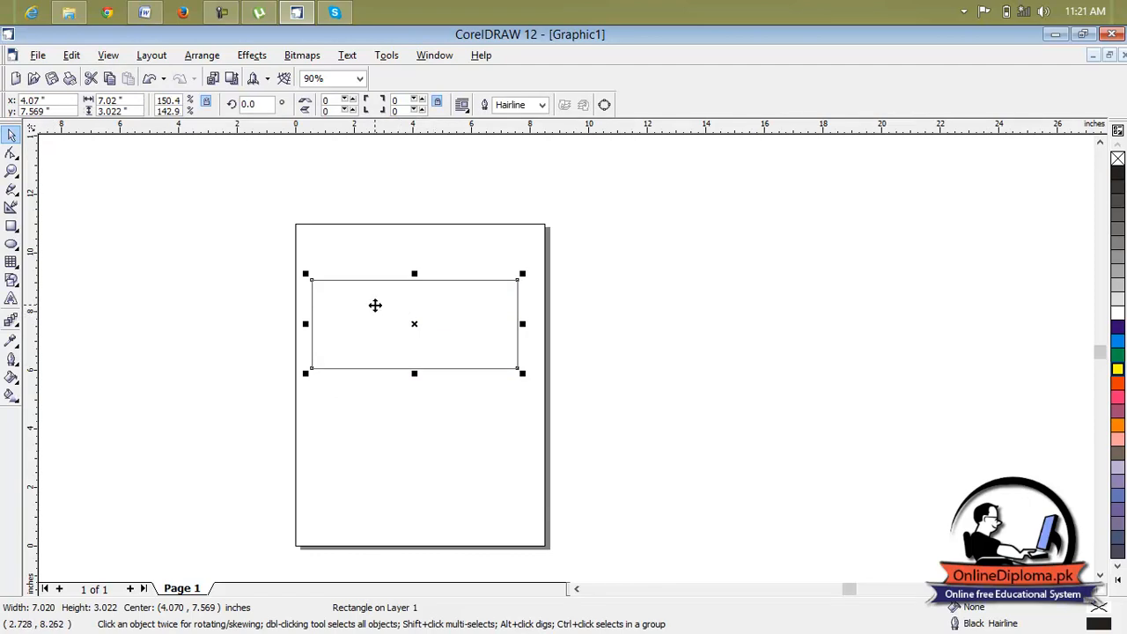
Step: Convert the rectangle to curves so its outline can be edited with the Shape tool
click(17, 158)
click(42, 162)
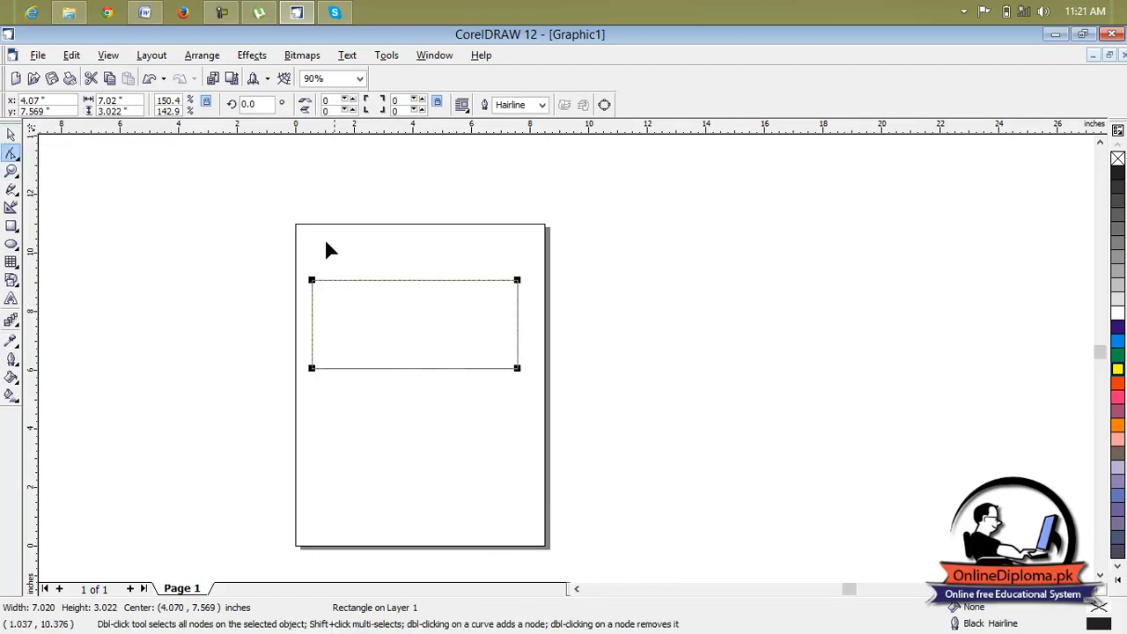
right_click(402, 281)
right_click(400, 279)
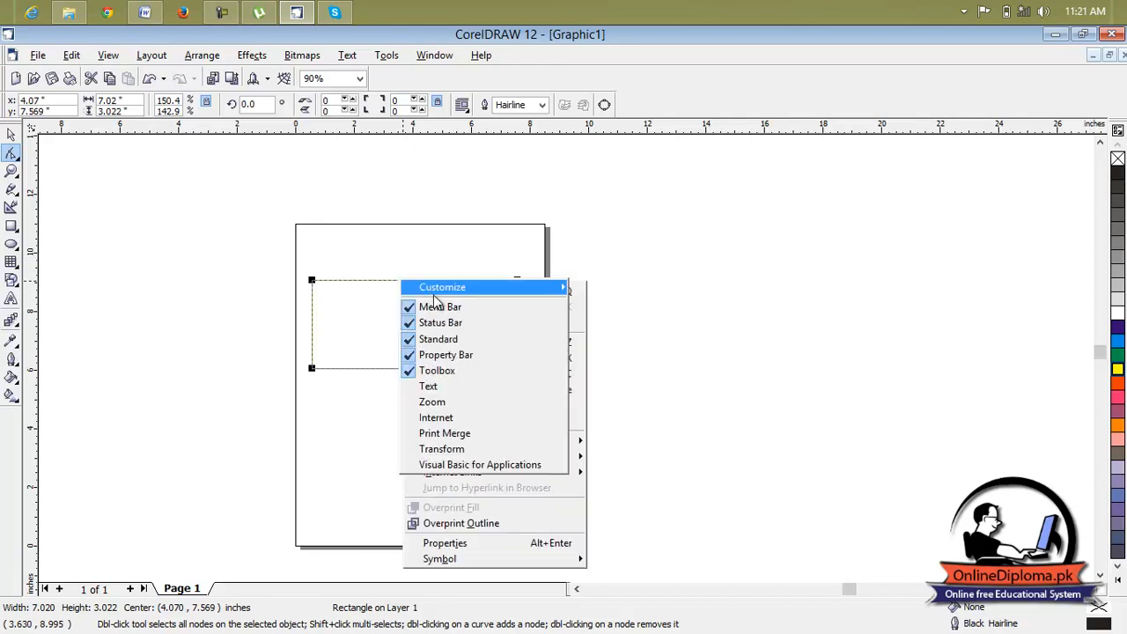
click(382, 280)
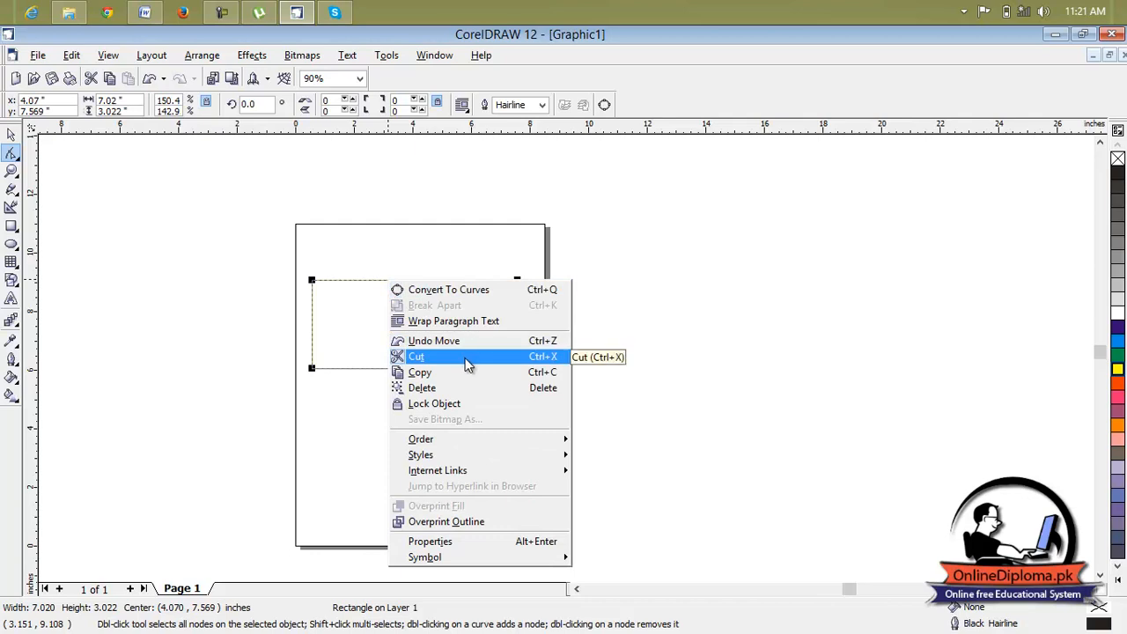
click(421, 288)
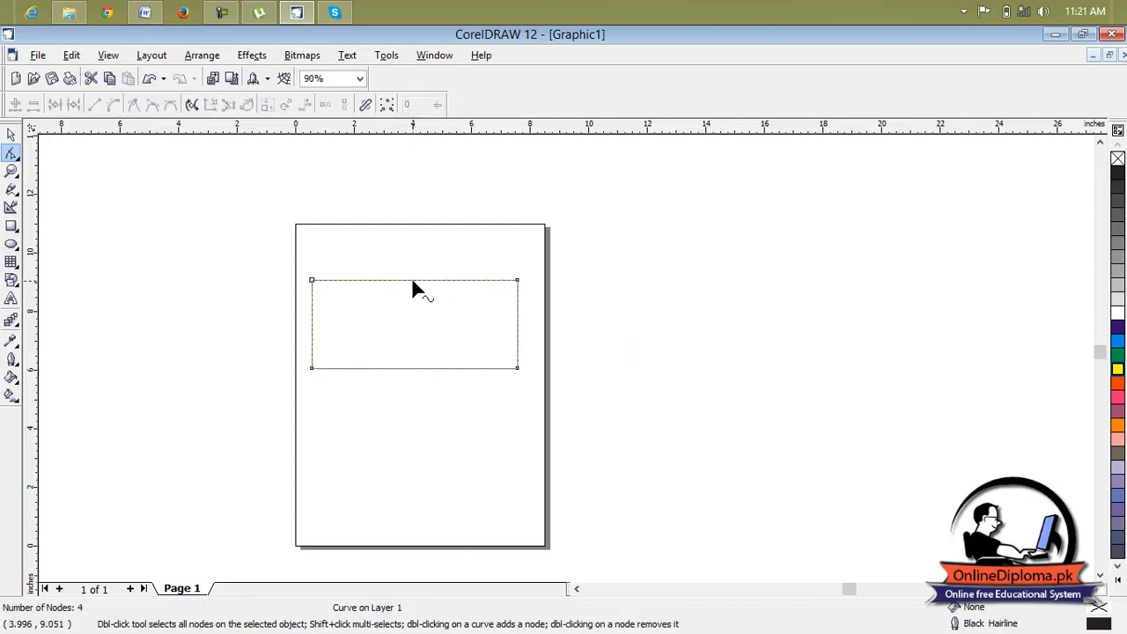
Step: Convert the rectangle's upper edge to a curve and bow it upward to the page's upper border
right_click(412, 282)
click(454, 342)
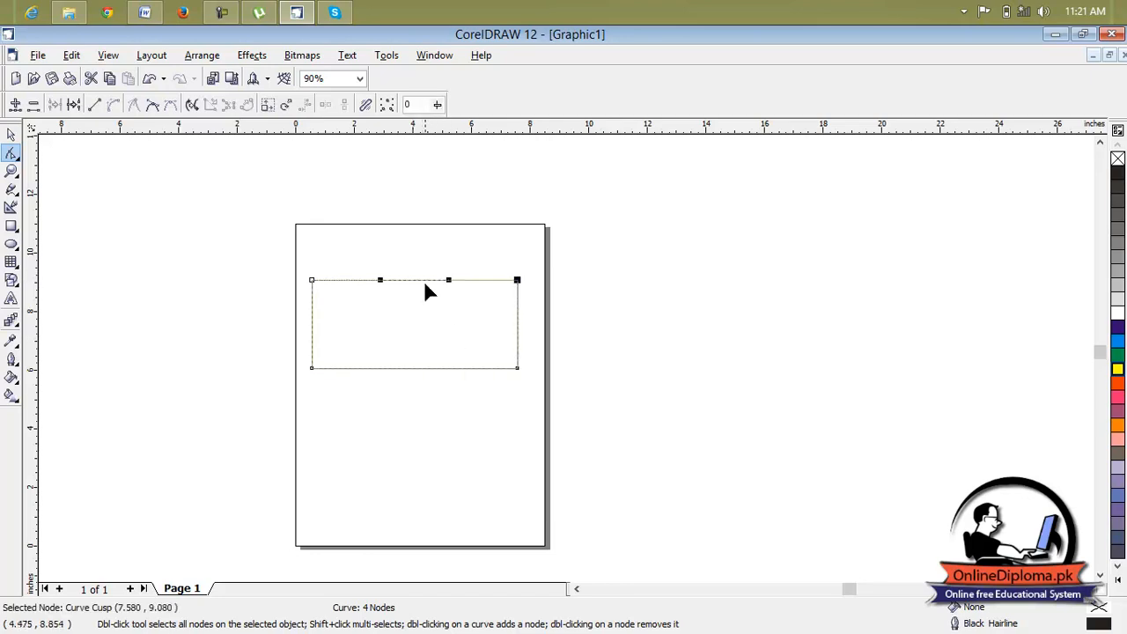
drag(423, 281, 424, 226)
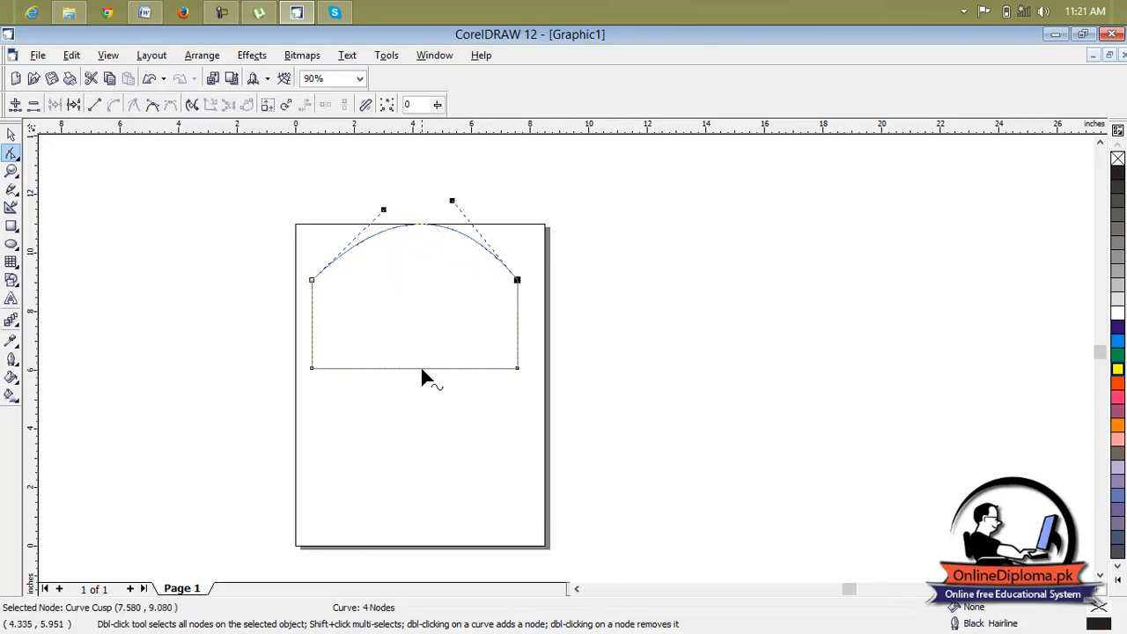
Step: Convert the shape's lower edge to a curve and bow it upward into an arch
click(422, 369)
right_click(422, 368)
click(455, 429)
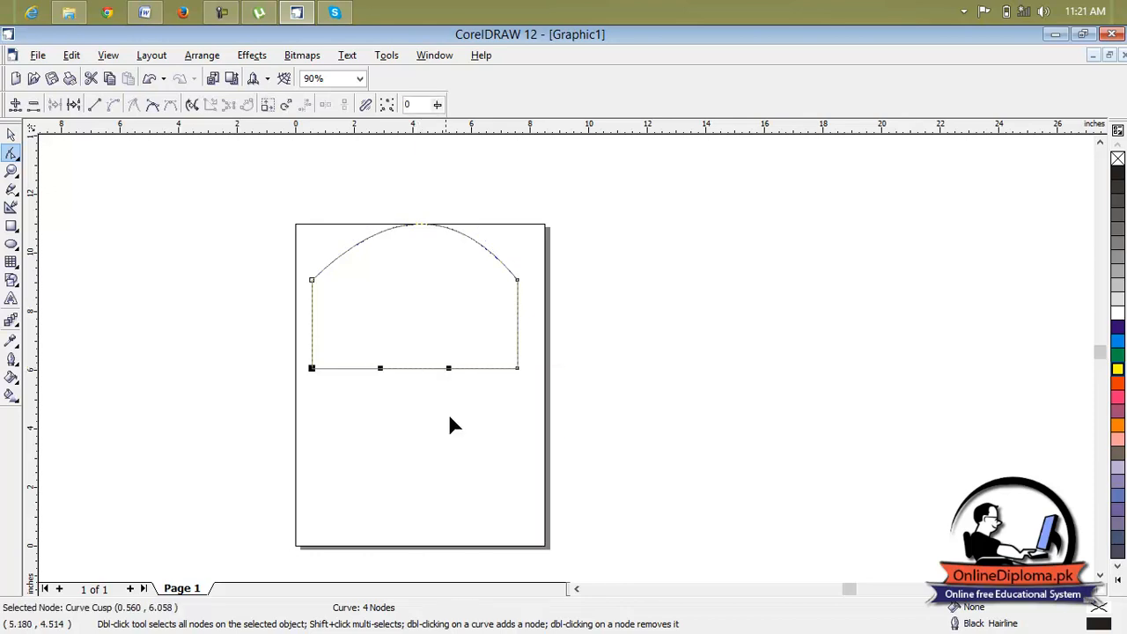
drag(422, 370, 429, 334)
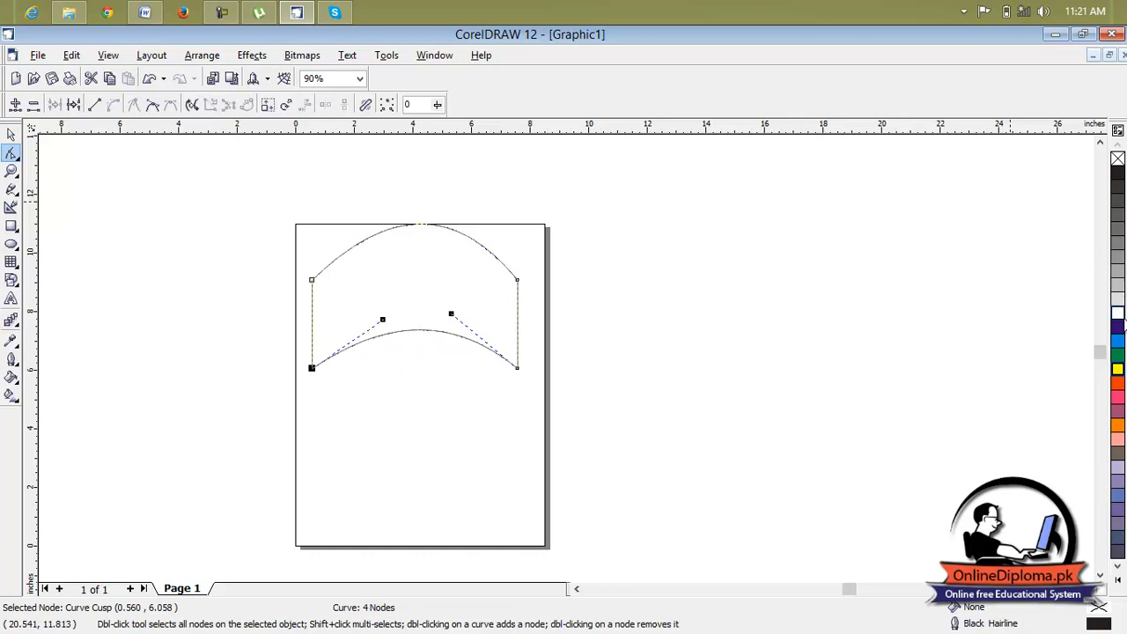
Step: Fill the arched shape with blue and select it with the Pick tool
click(1117, 327)
click(368, 294)
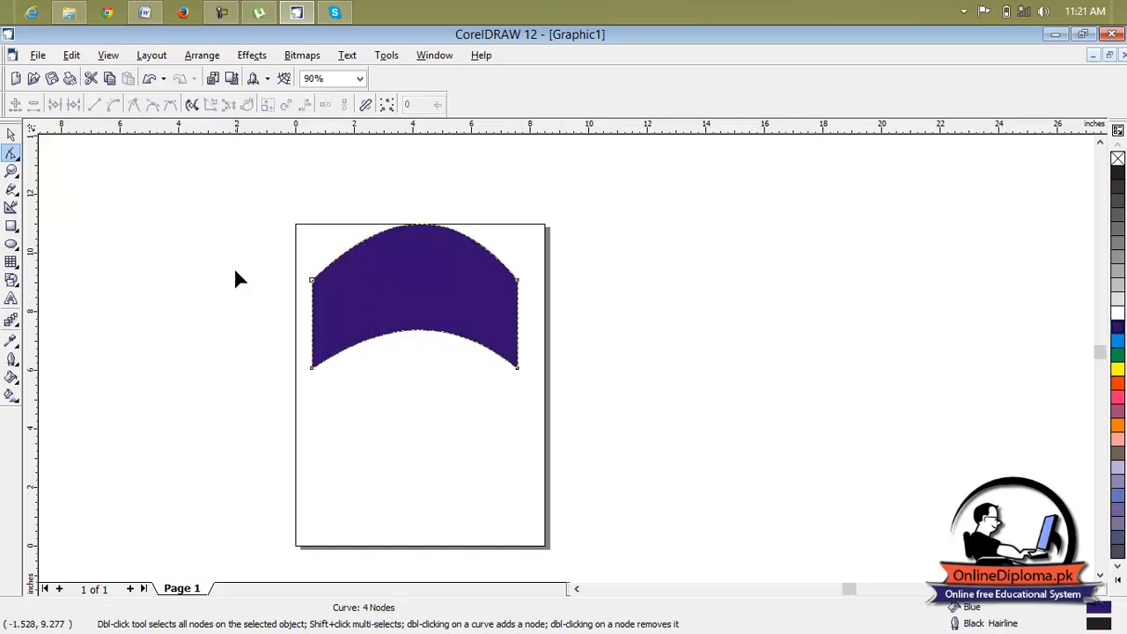
click(11, 134)
click(417, 294)
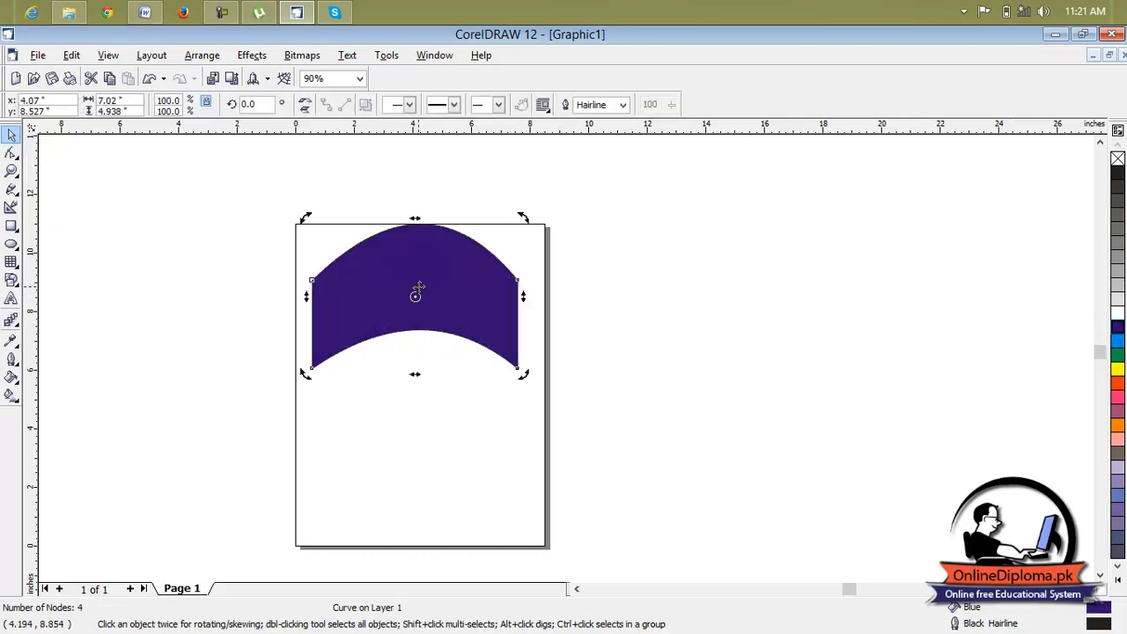
click(659, 287)
click(491, 292)
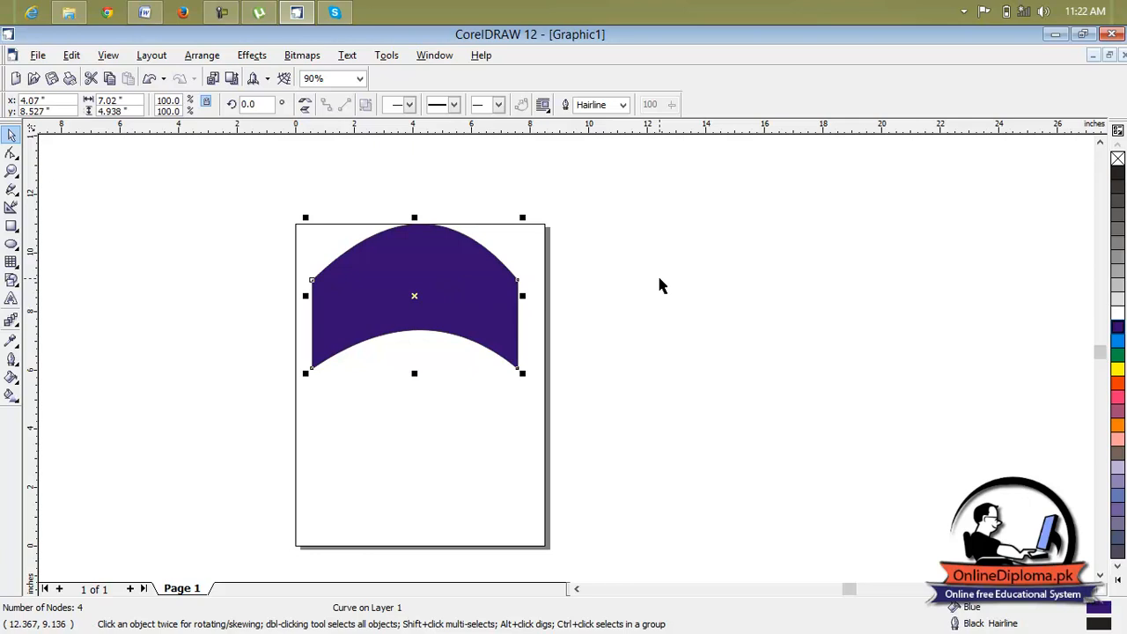
click(203, 56)
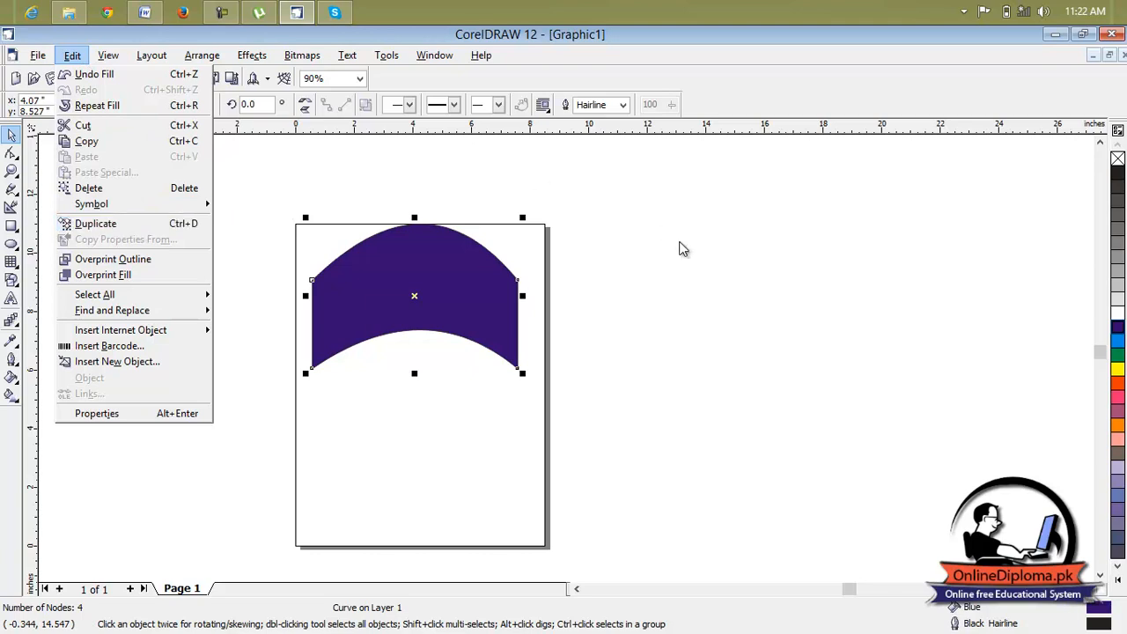
click(148, 232)
Step: Try placing a copy of the arched shape off the page twice, undoing each copy
drag(413, 285, 817, 407)
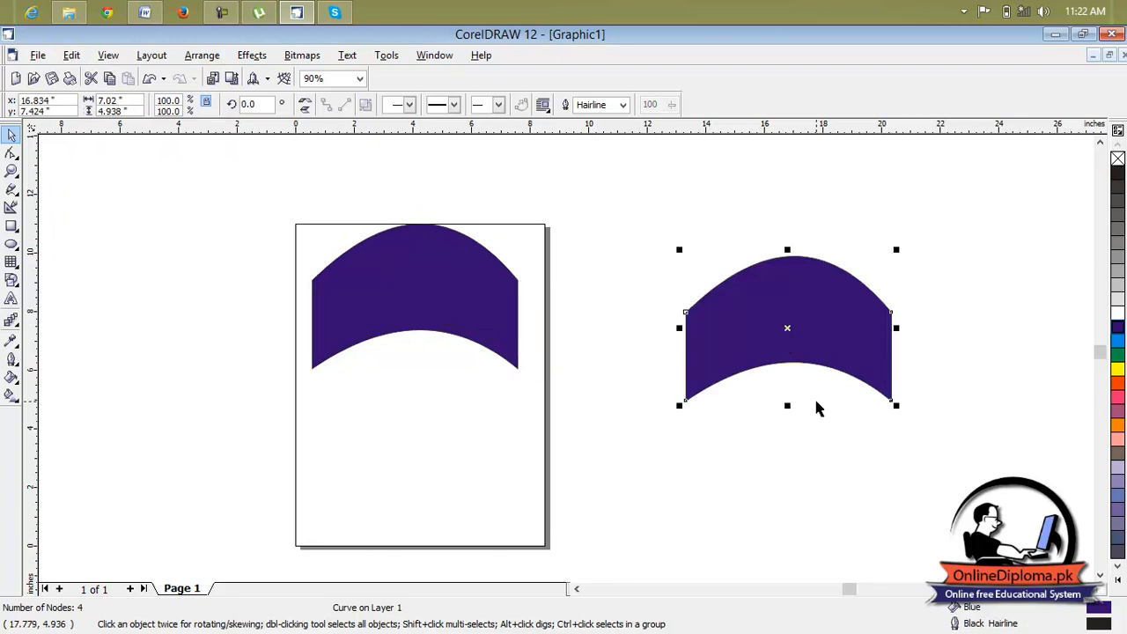
key(ctrl+z)
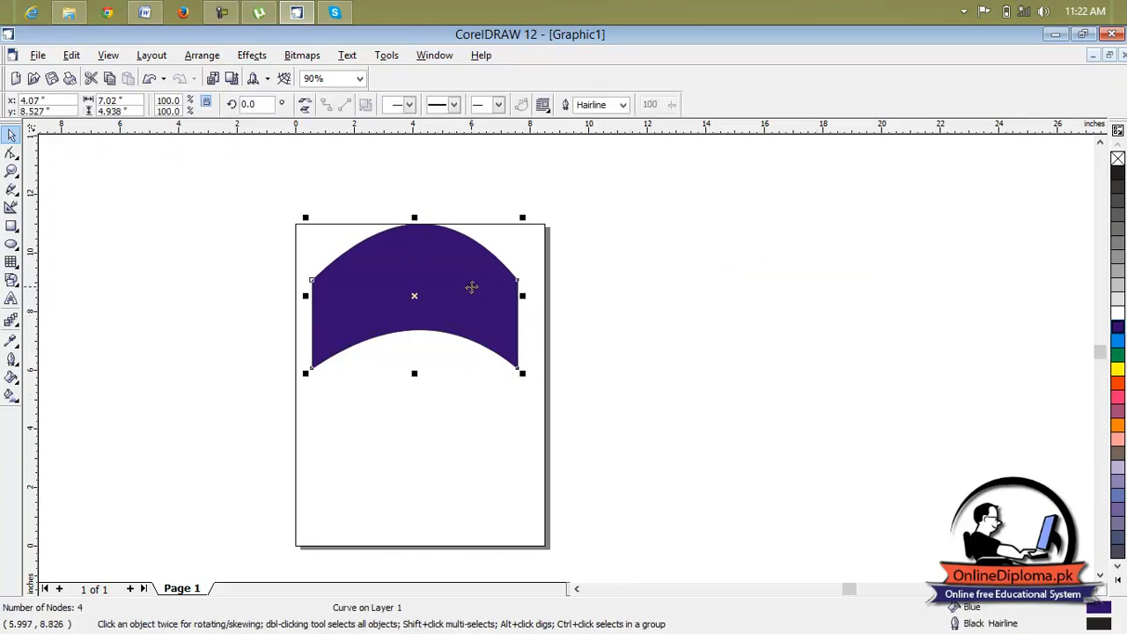
drag(440, 289, 687, 390)
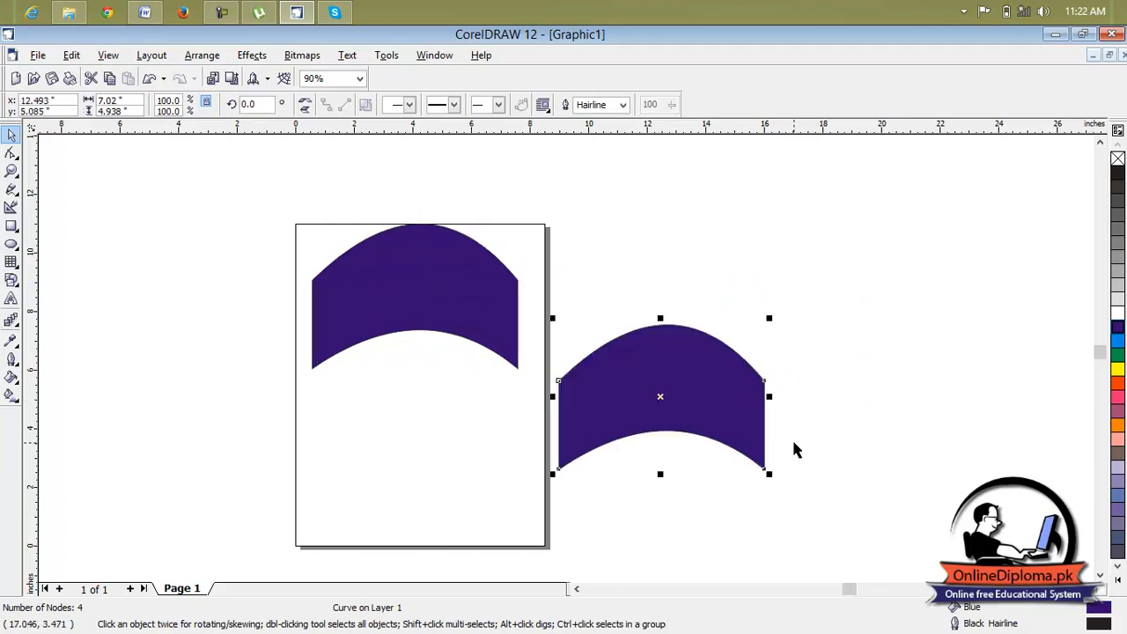
key(ctrl+z)
Step: Try making a horizontally mirrored copy of the arched shape beside the page, and delete the copy
click(427, 317)
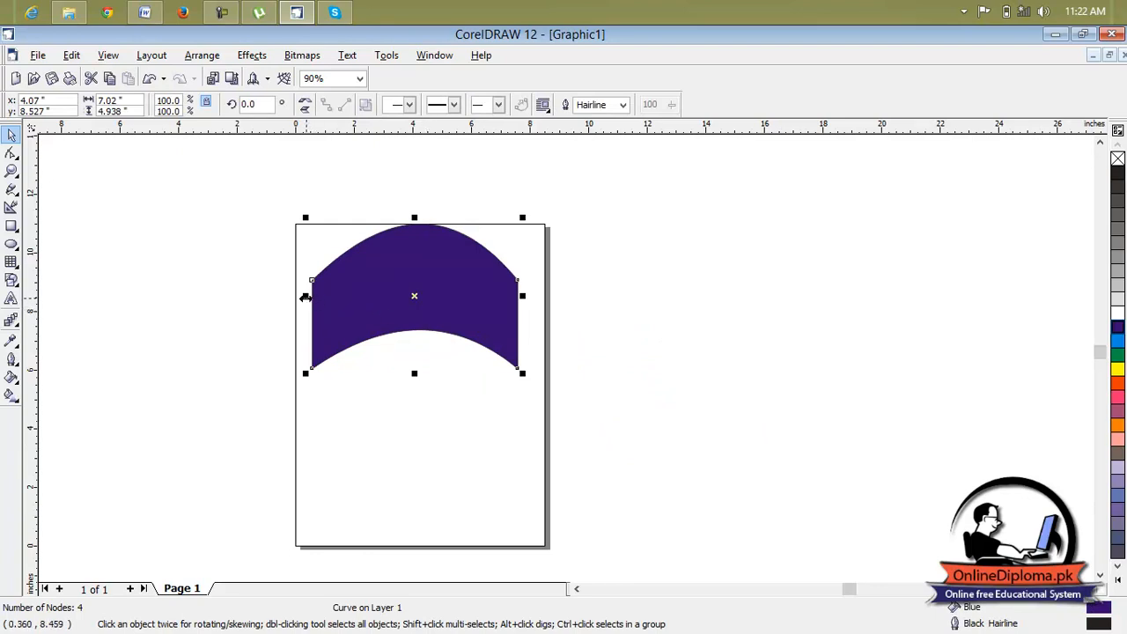
drag(305, 296, 719, 337)
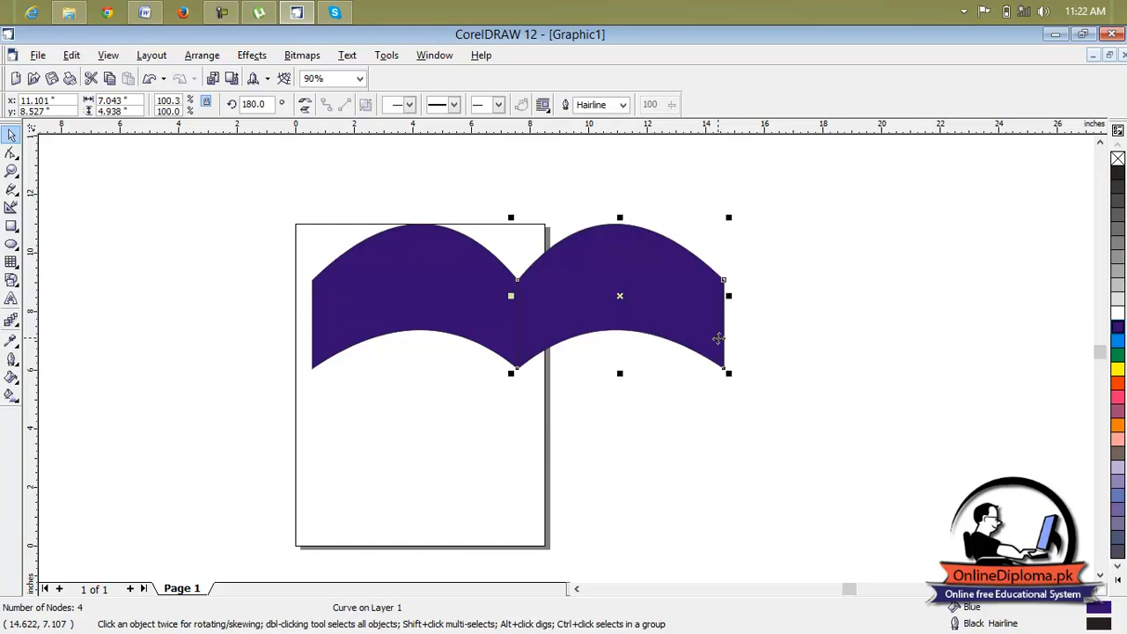
drag(631, 326, 741, 373)
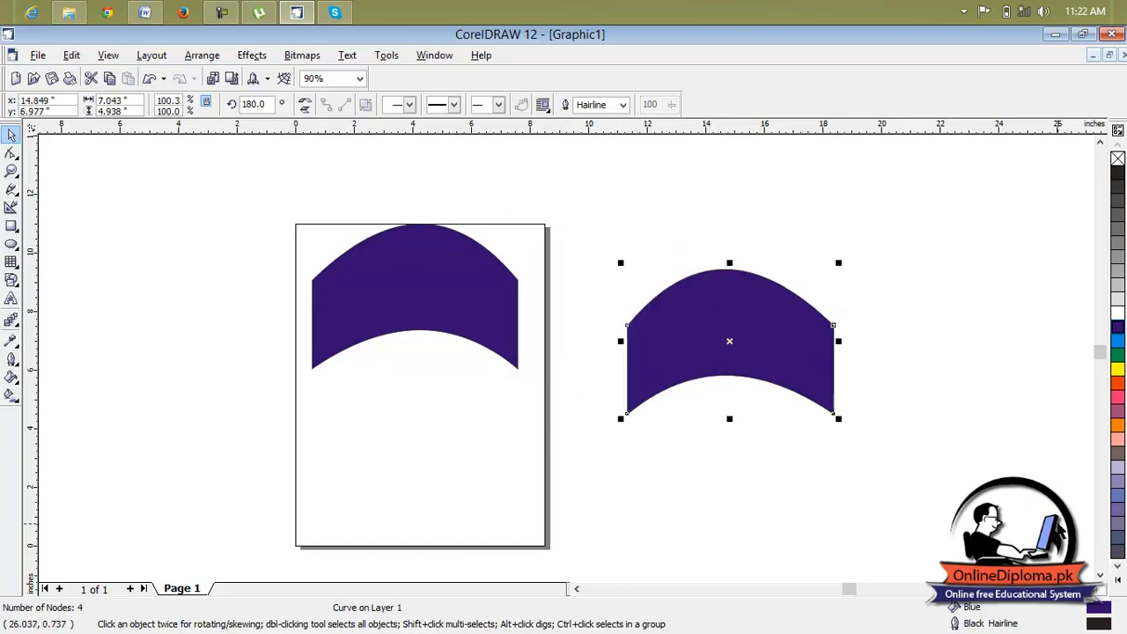
key(Delete)
Step: Copy the arched shape and place the copy below the original, centered at about X 4.13, Y 3.17 inches
click(466, 297)
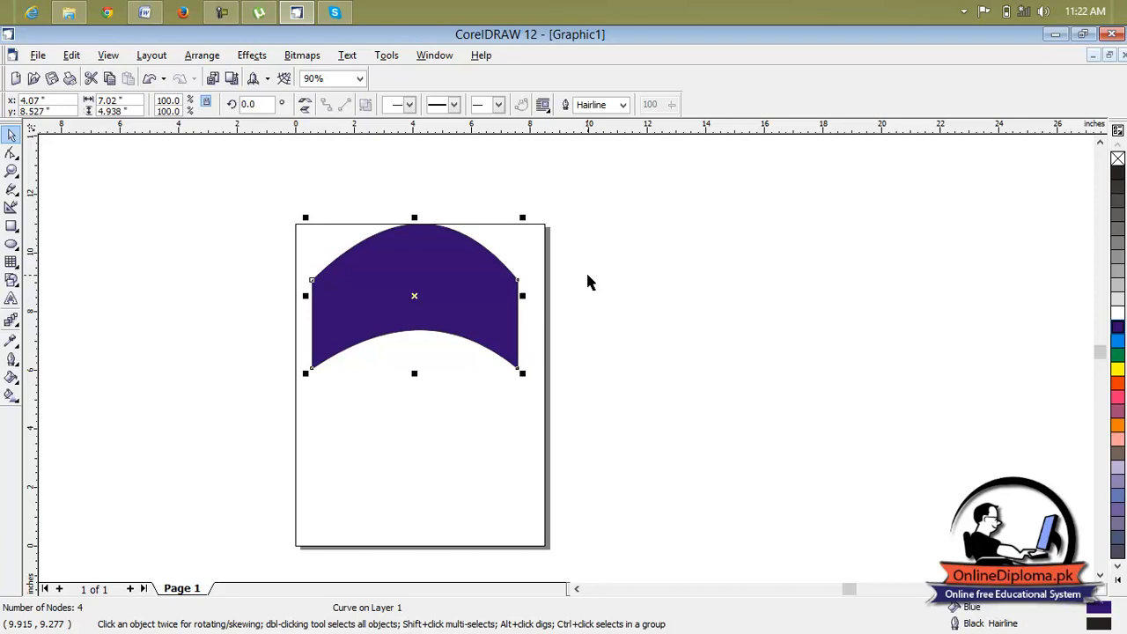
drag(417, 295, 660, 402)
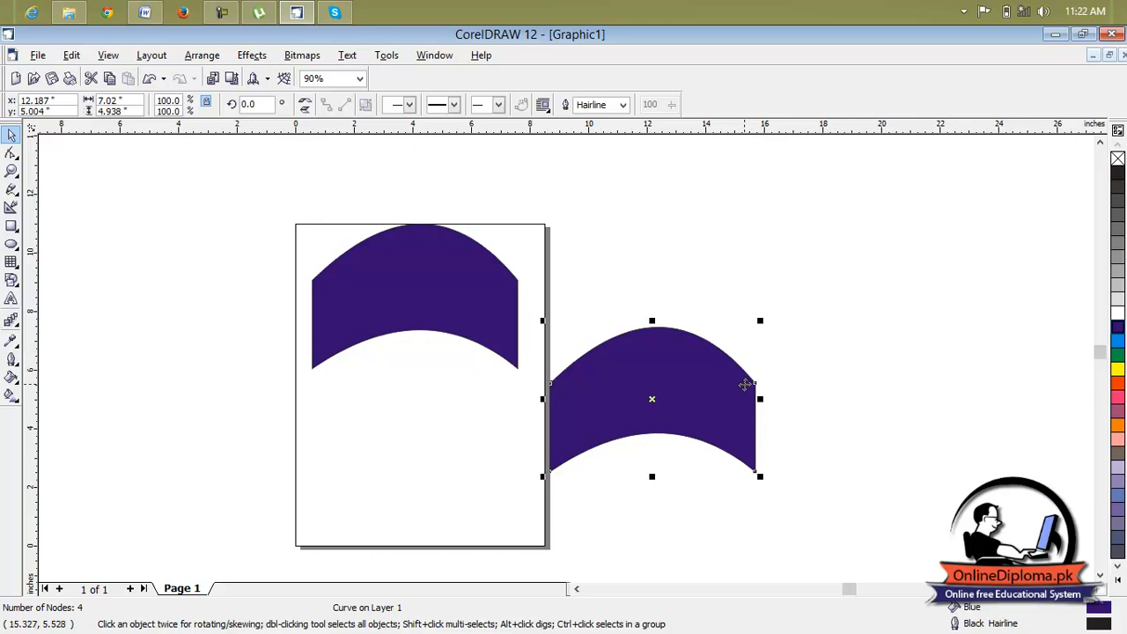
drag(694, 399, 458, 406)
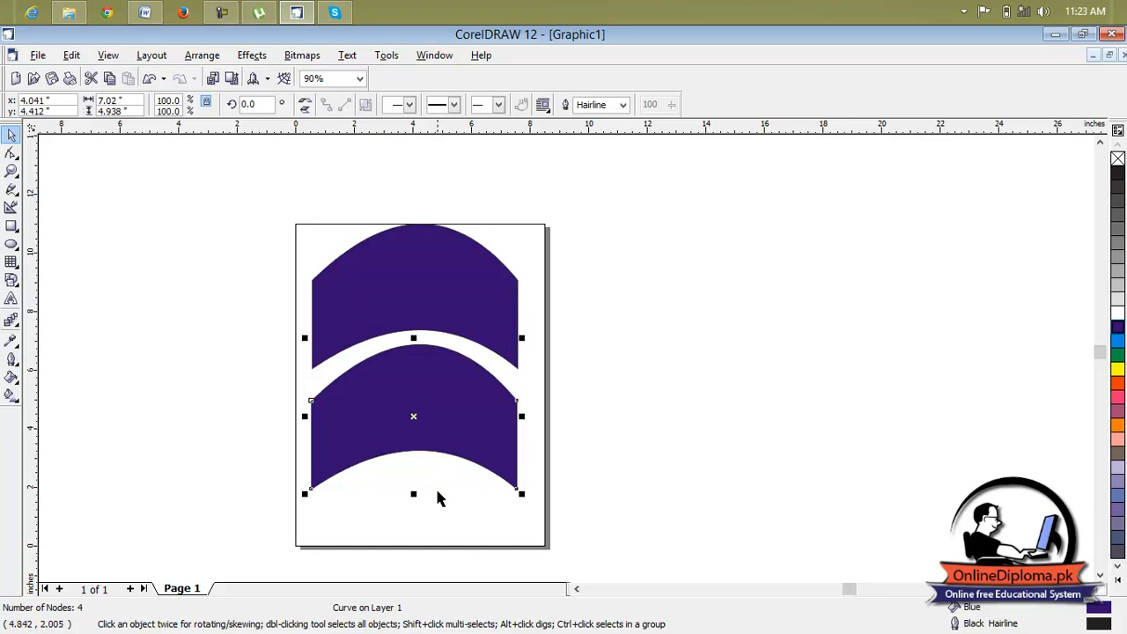
drag(432, 382, 435, 419)
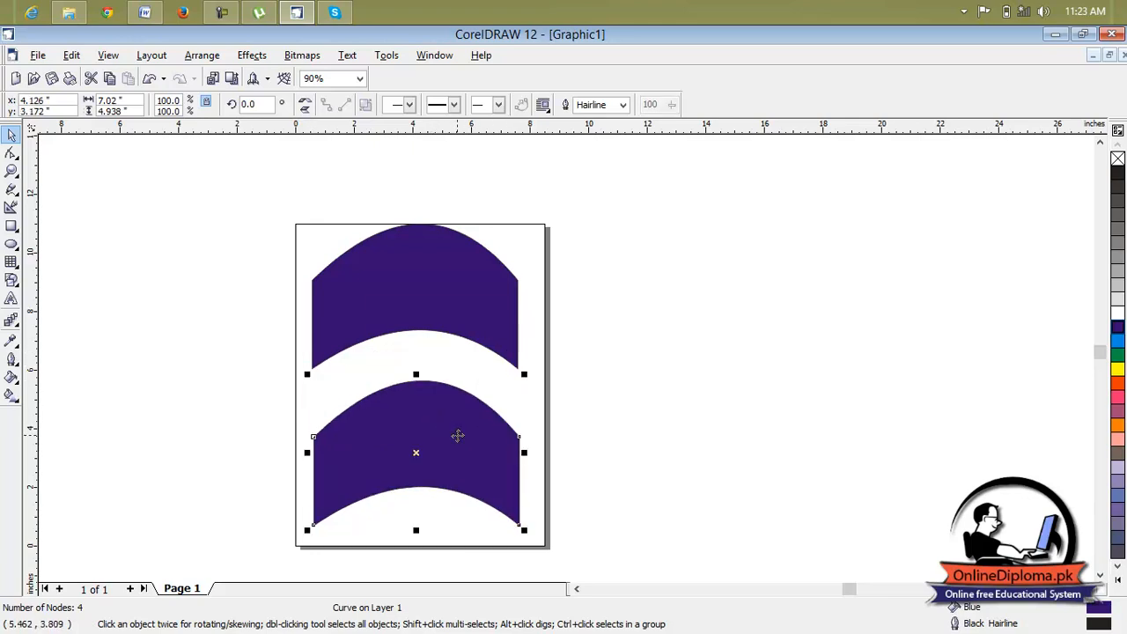
Step: Mirror the lower shape horizontally and vertically, and raise it to a center of about X 4.10, Y 3.65 inches
click(306, 105)
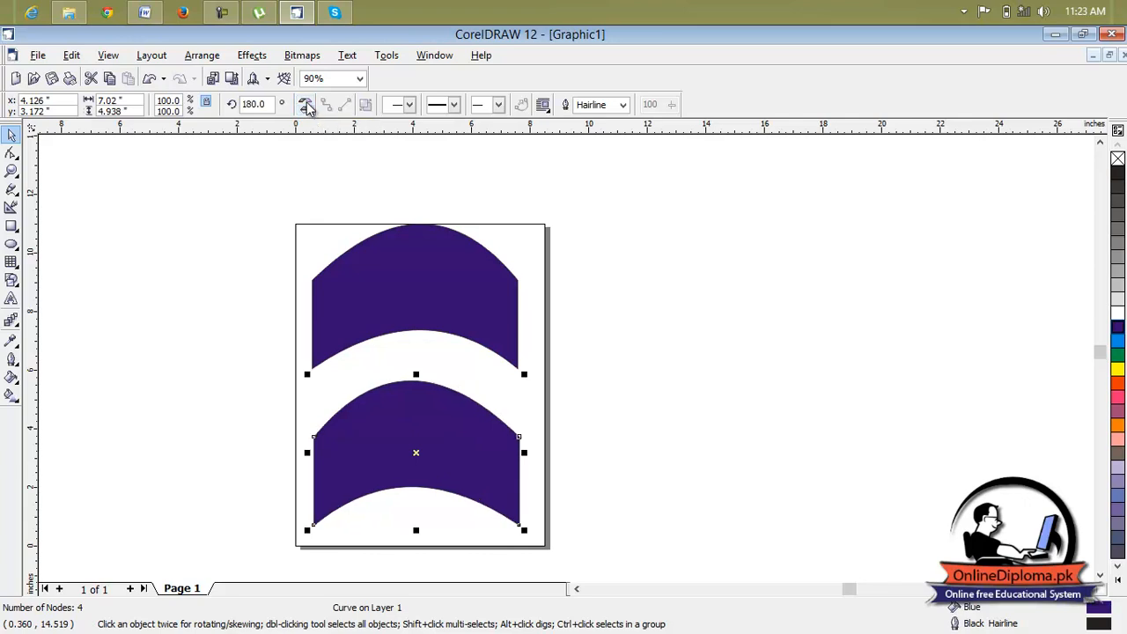
click(305, 109)
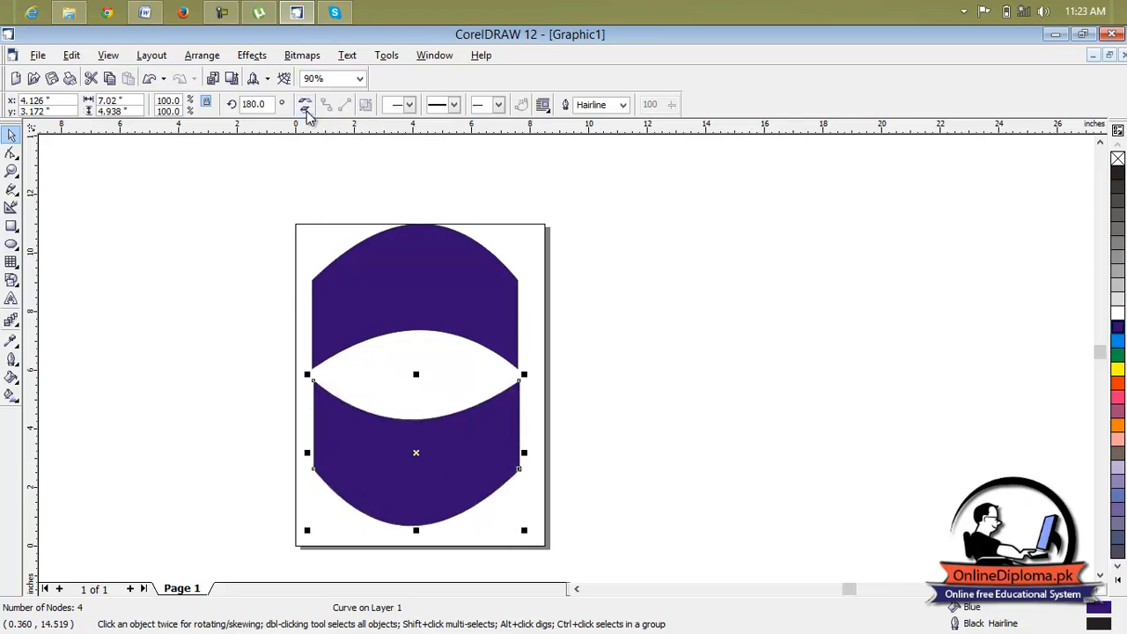
drag(442, 442, 443, 433)
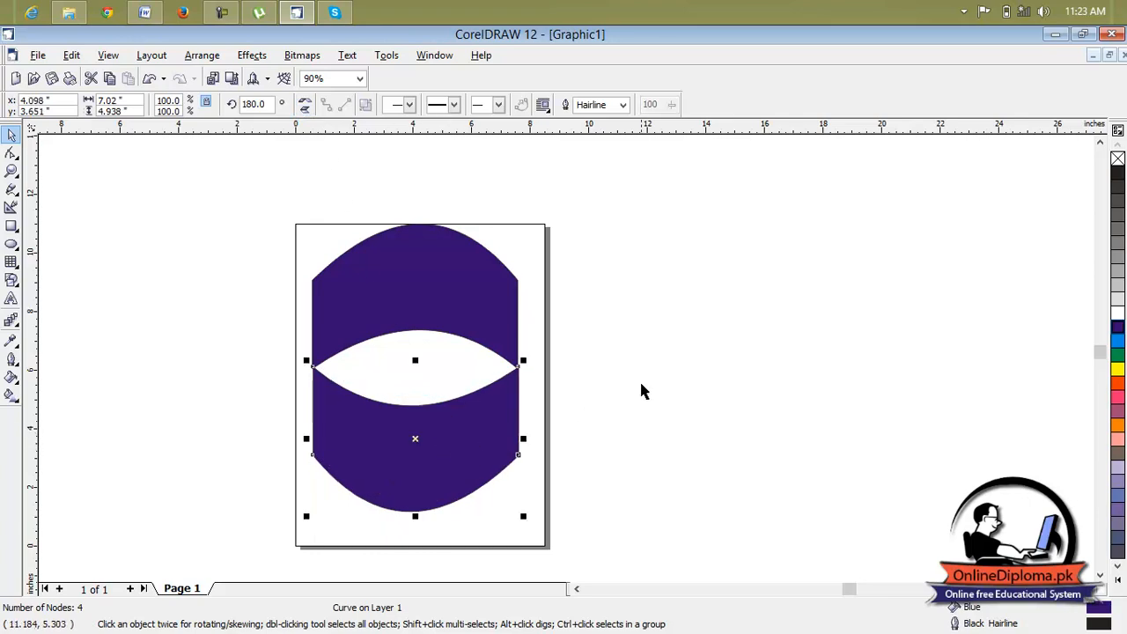
click(739, 535)
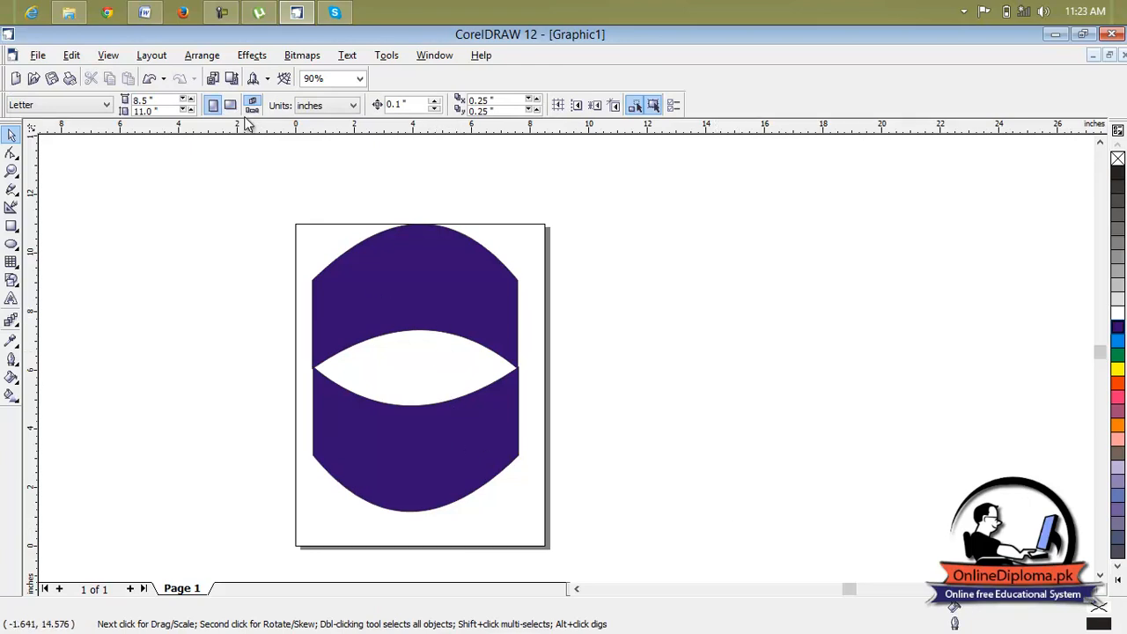
Step: Move the upper arched shape slightly up and to the left, past the page's upper border
click(469, 390)
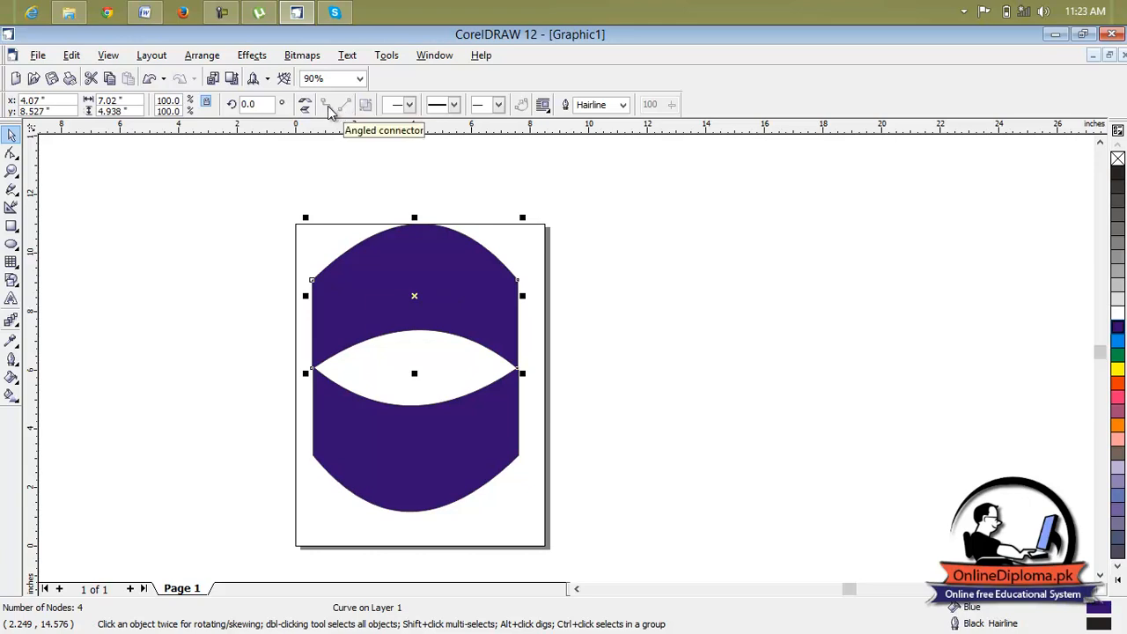
drag(499, 312, 486, 288)
click(444, 349)
Step: Apply a solid start arrowhead to the lower shape's outline and deselect the shape
click(460, 420)
click(409, 107)
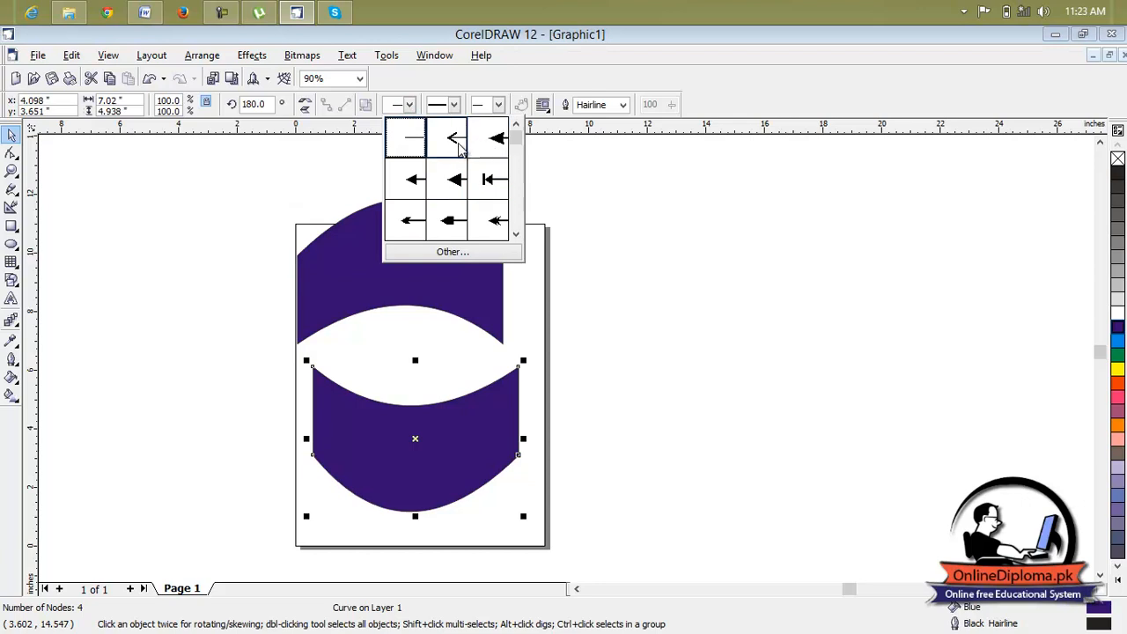
click(449, 180)
click(472, 353)
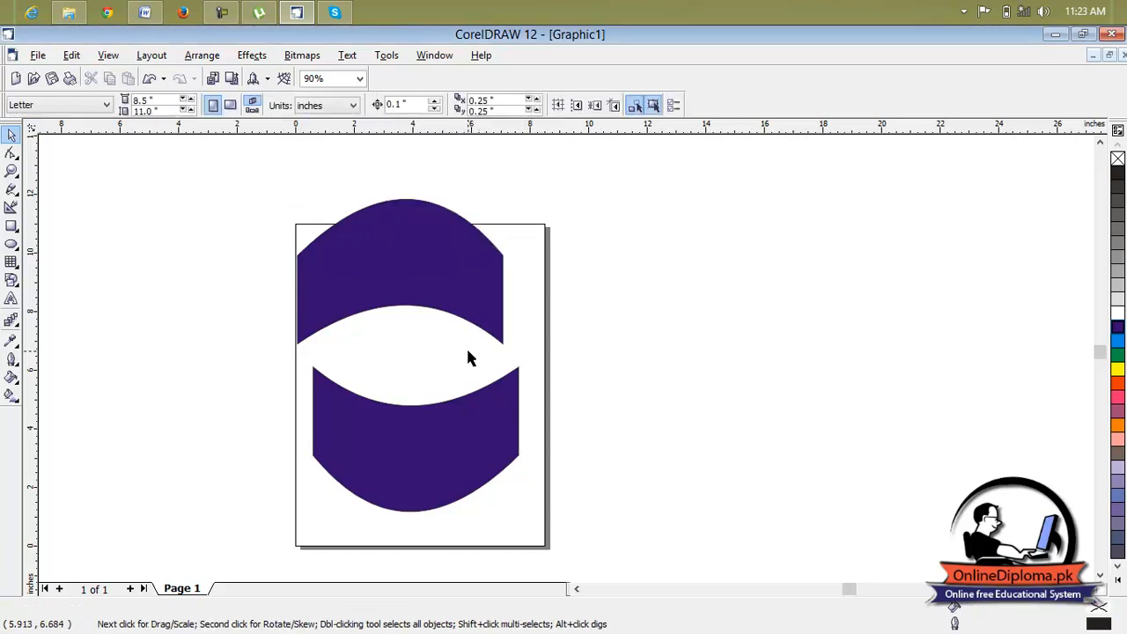
Step: Draw a horizontal line about 5.8 inches long in the empty area beside the page with the Bezier tool
click(14, 174)
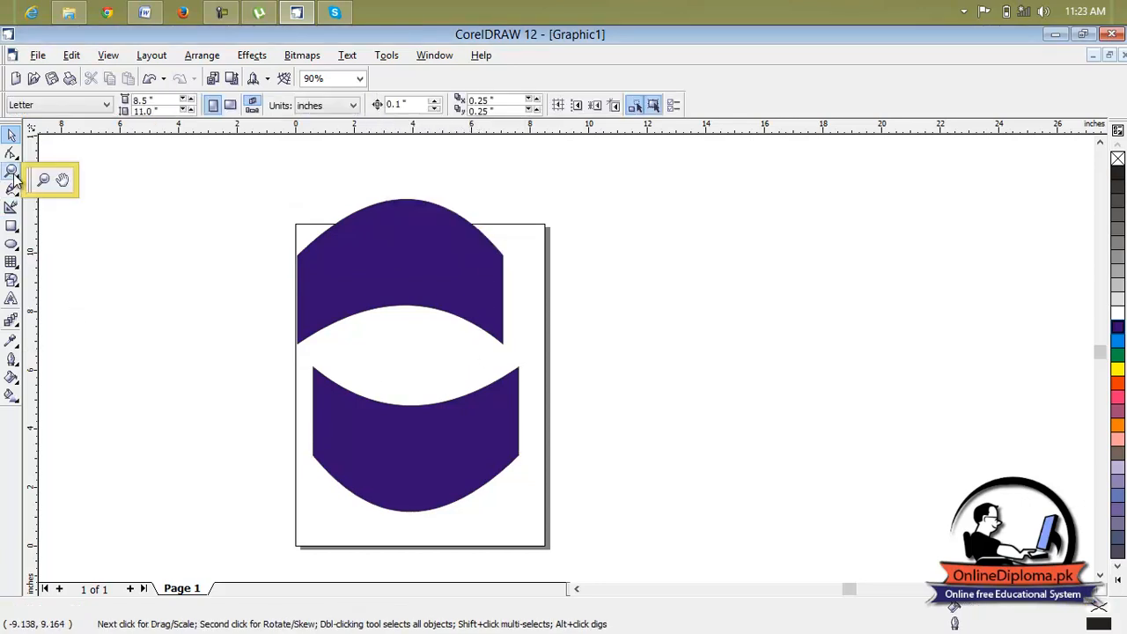
click(13, 155)
click(16, 194)
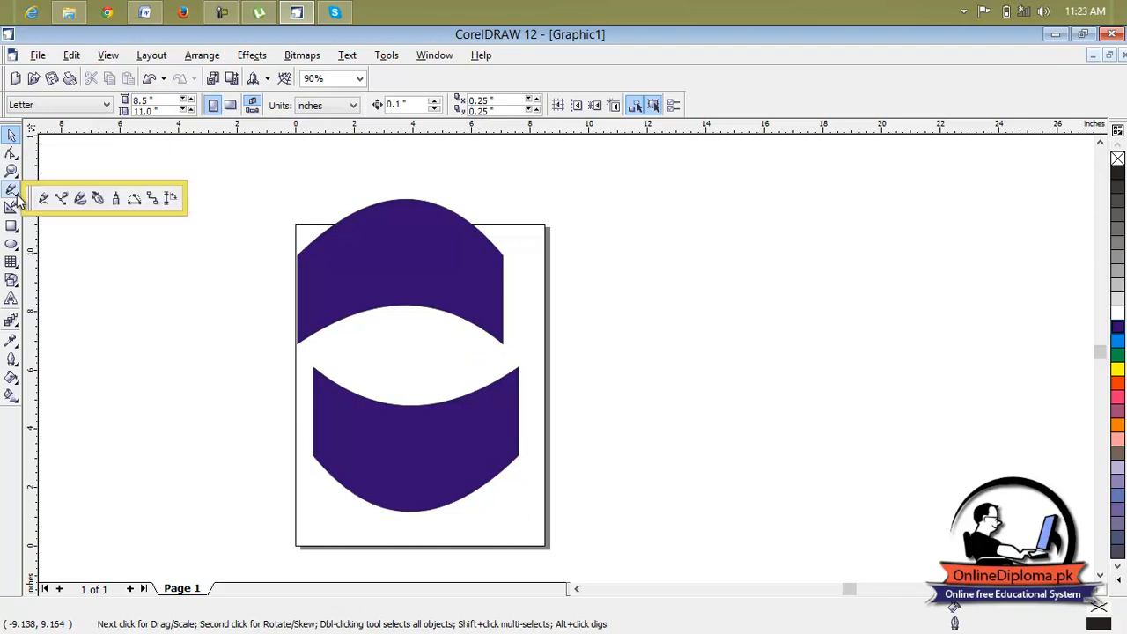
click(60, 199)
click(639, 301)
click(809, 301)
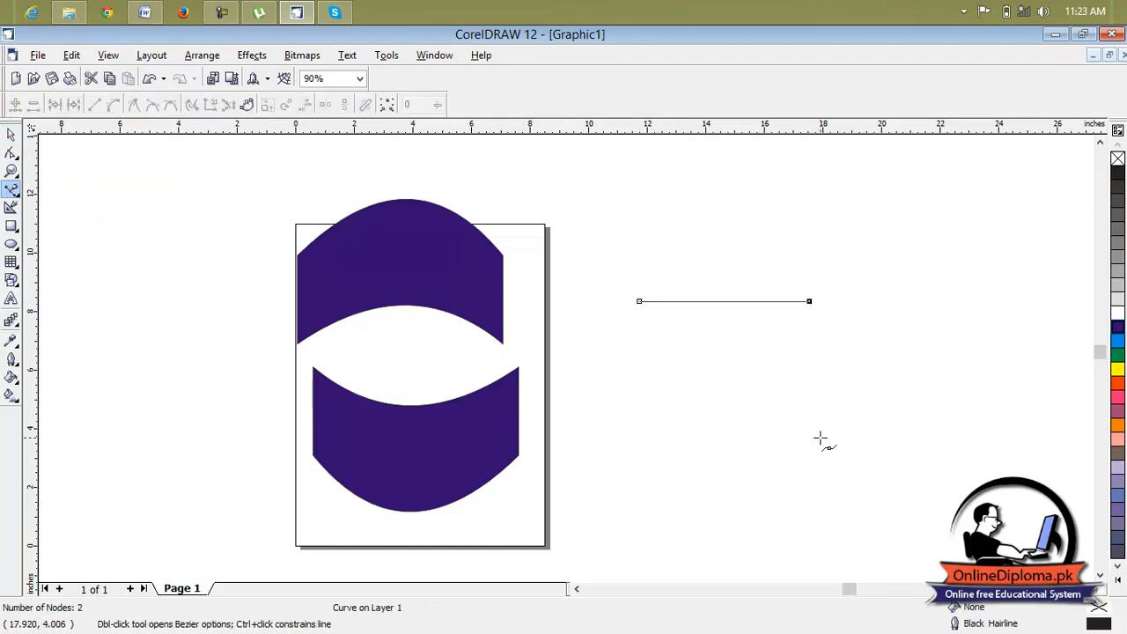
Step: Set the horizontal line's outline width to 8 points and undo the extra slanted segment added to it
click(12, 360)
click(174, 368)
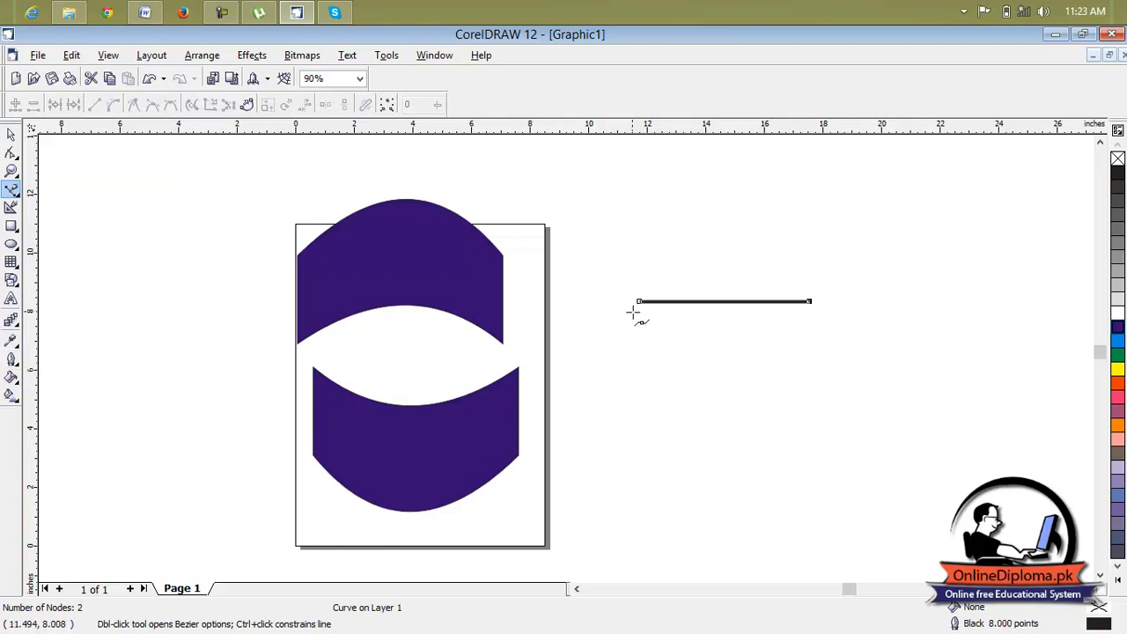
click(684, 338)
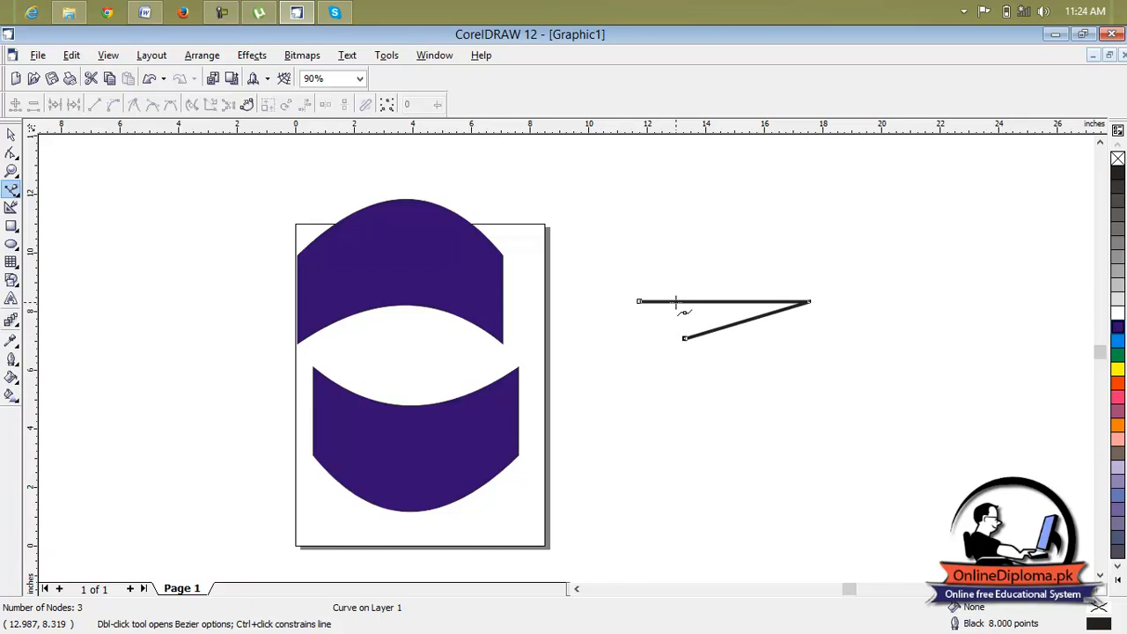
key(ctrl+z)
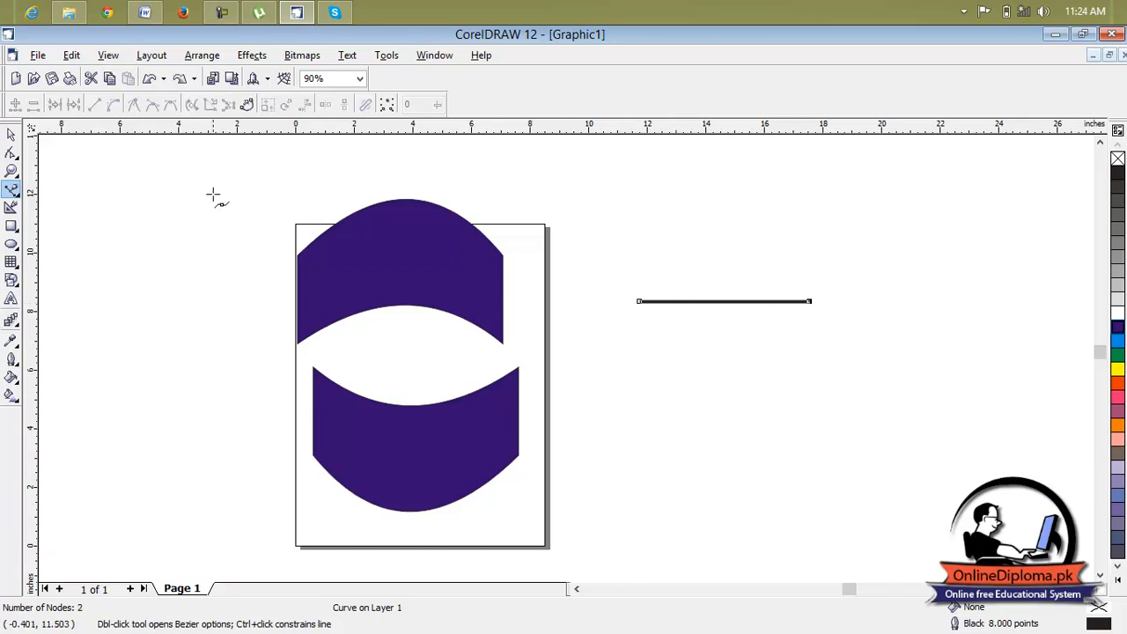
click(11, 134)
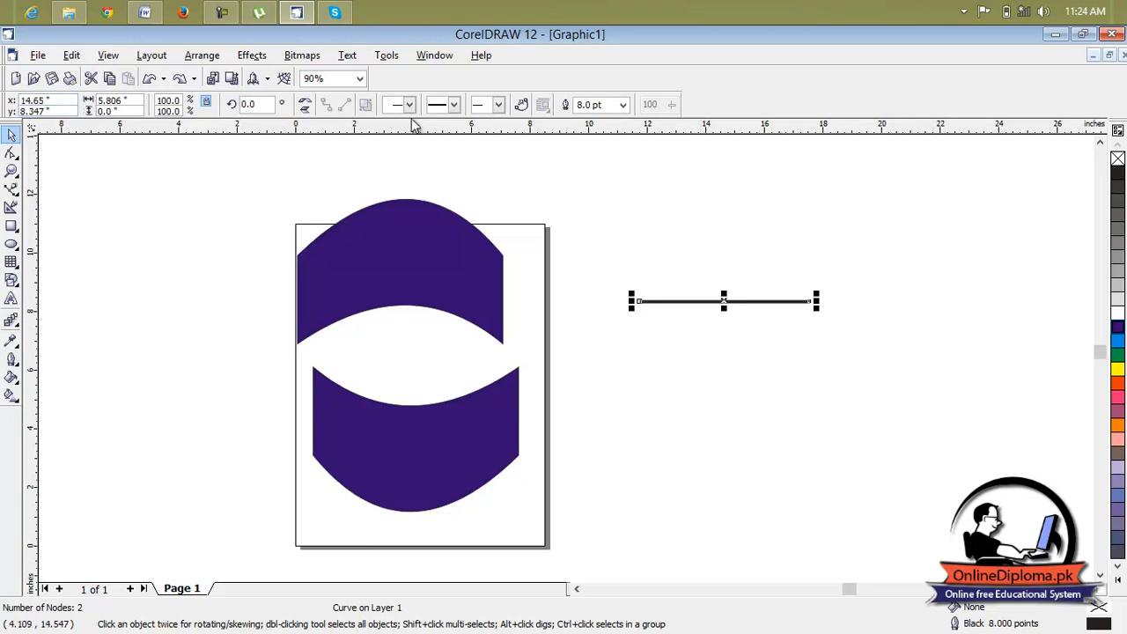
click(450, 107)
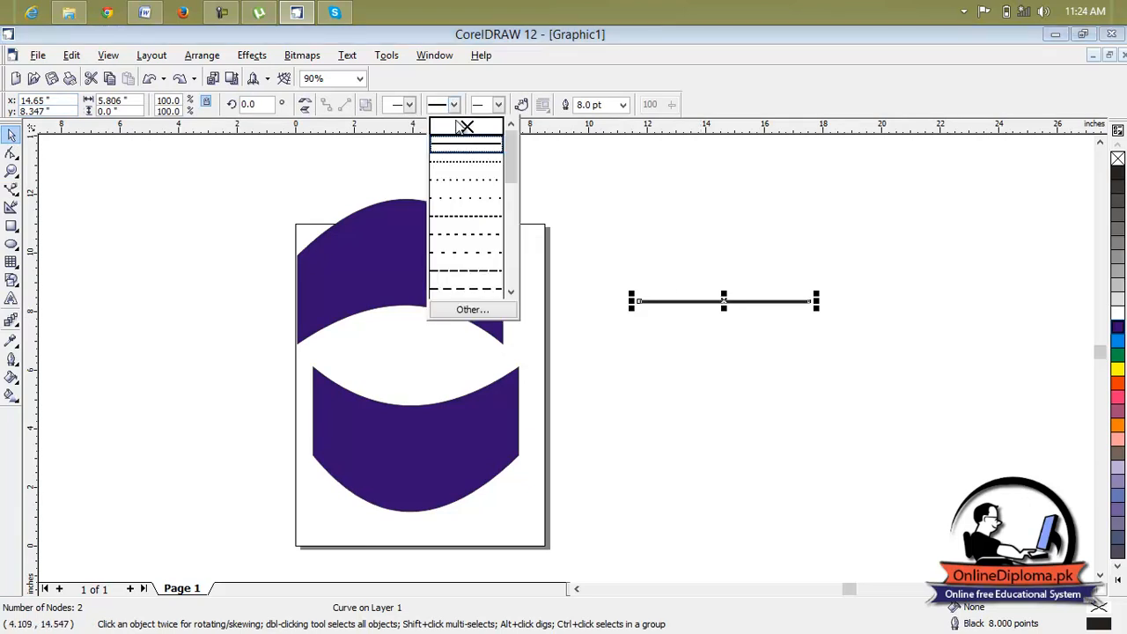
click(414, 106)
click(411, 105)
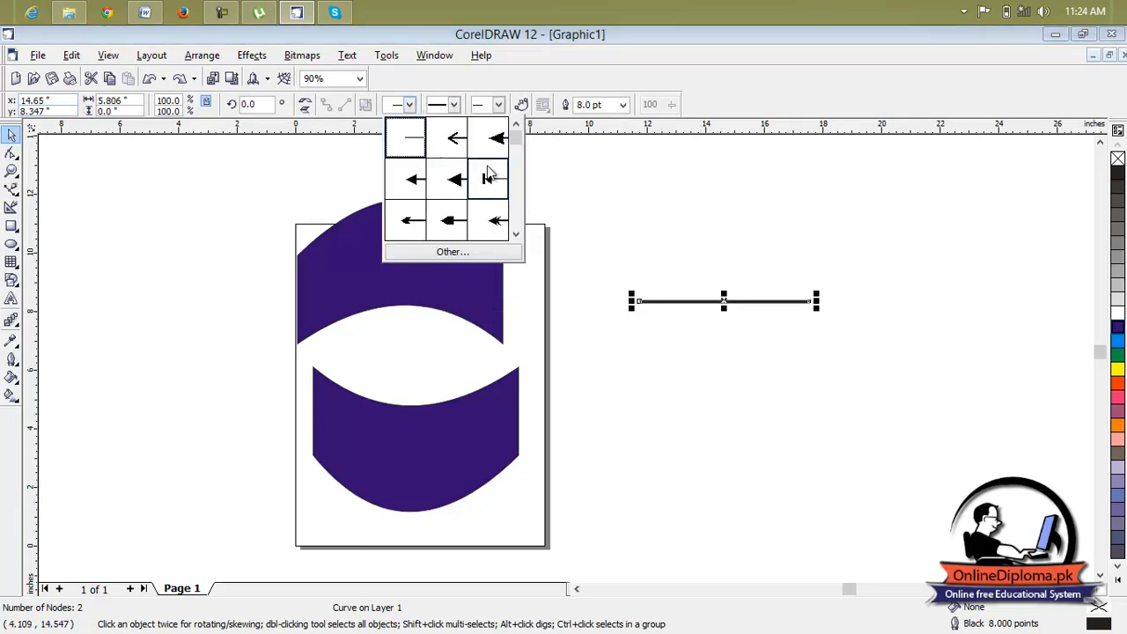
click(480, 252)
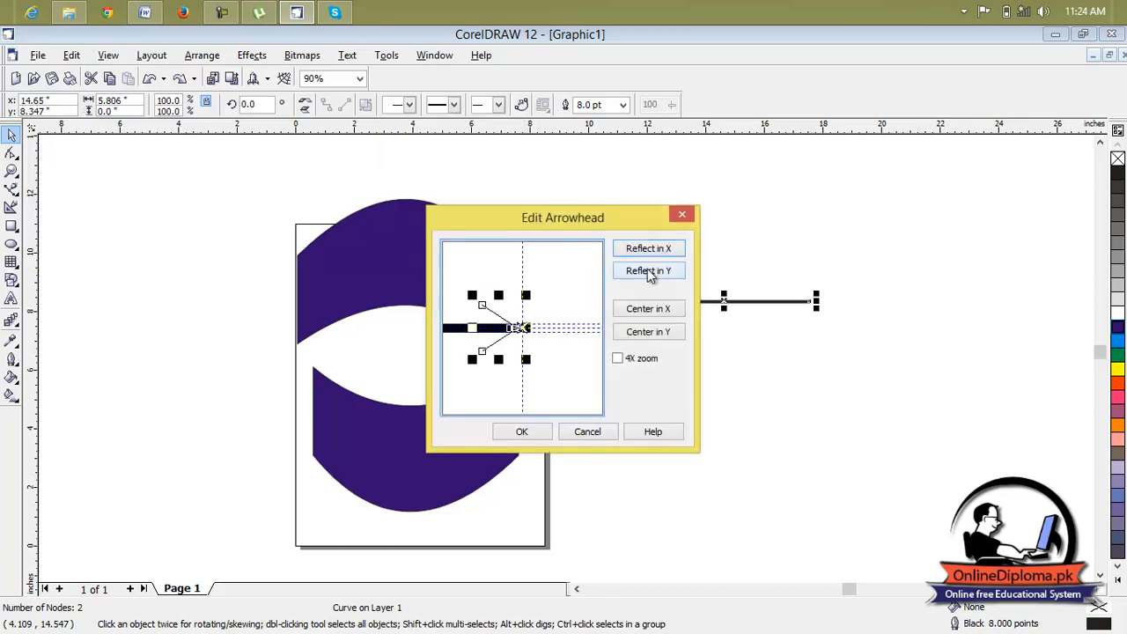
drag(609, 223, 607, 225)
key(Escape)
Step: Apply the solid block-shaped arrowhead with a notched tail to the start of the horizontal line
click(454, 105)
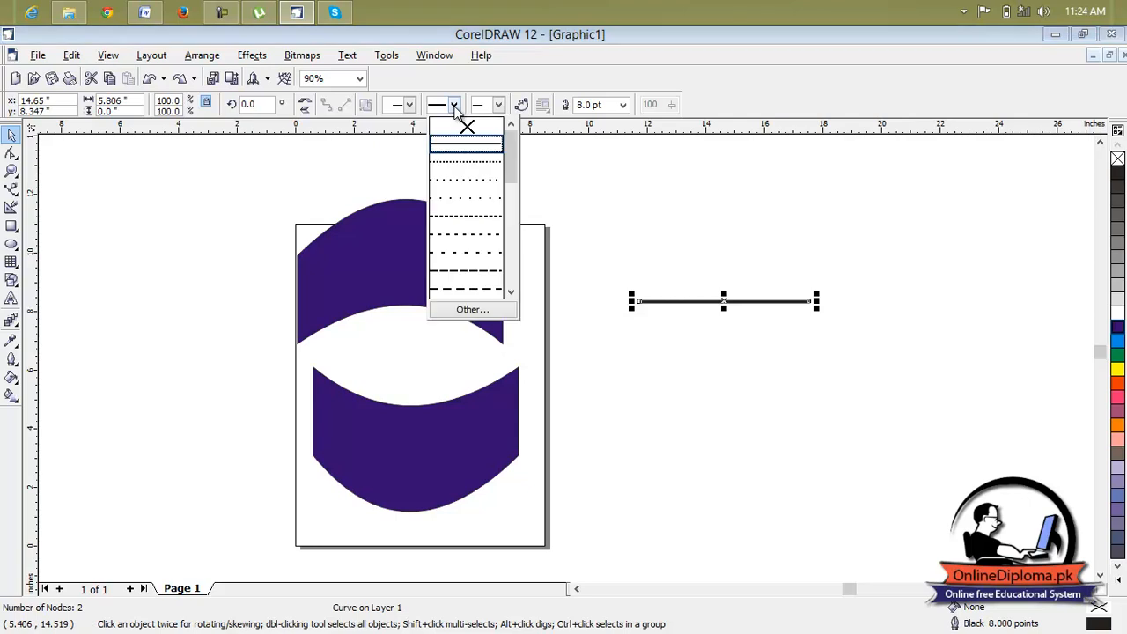
click(410, 105)
click(410, 105)
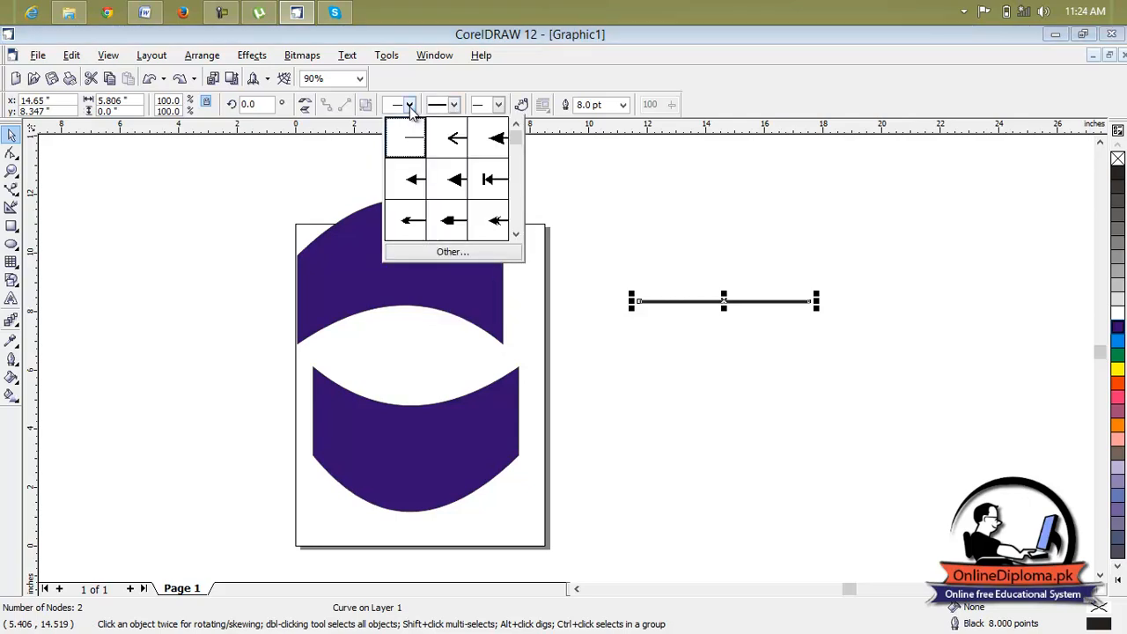
click(463, 227)
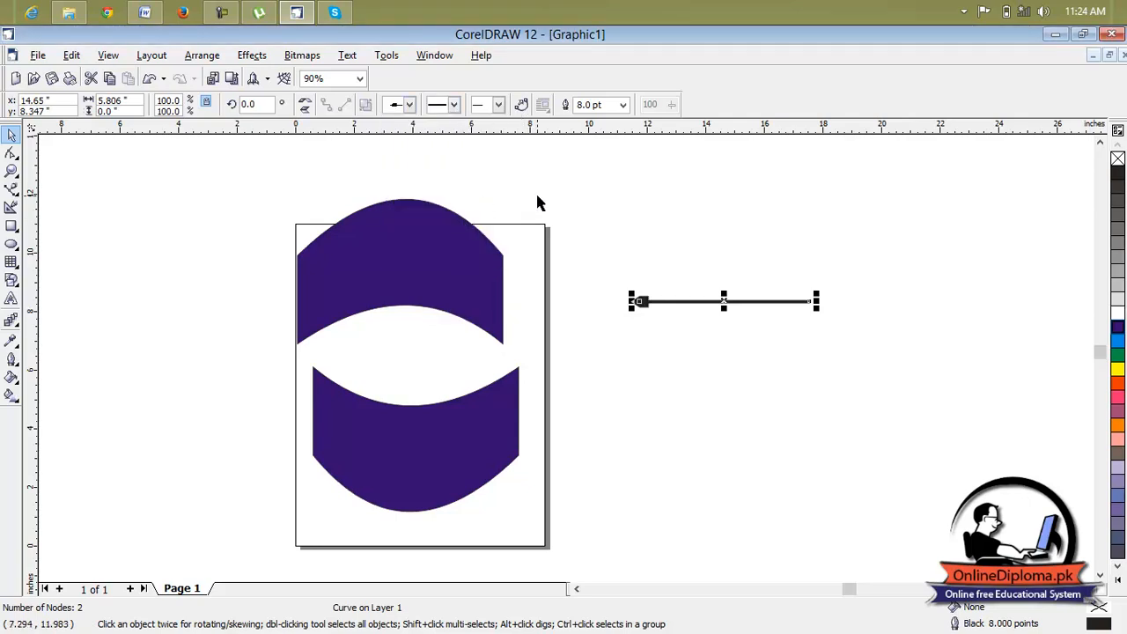
Step: Change the horizontal line's start arrowhead to the triple chevron style and deselect the line
click(454, 105)
click(411, 105)
click(411, 105)
drag(516, 142, 518, 178)
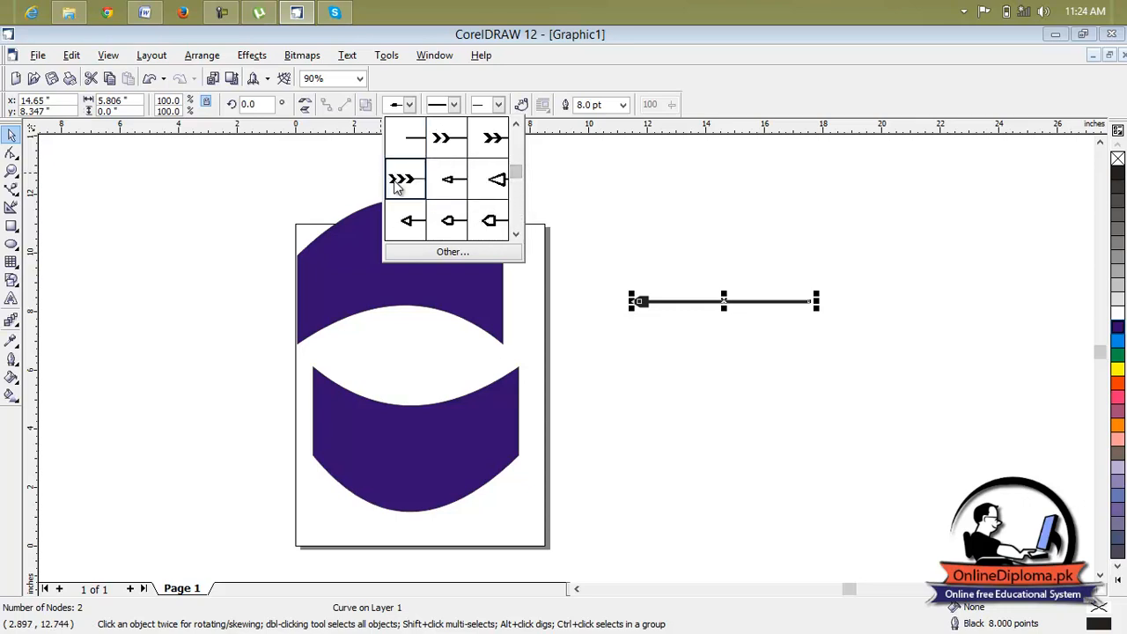
click(400, 181)
click(710, 333)
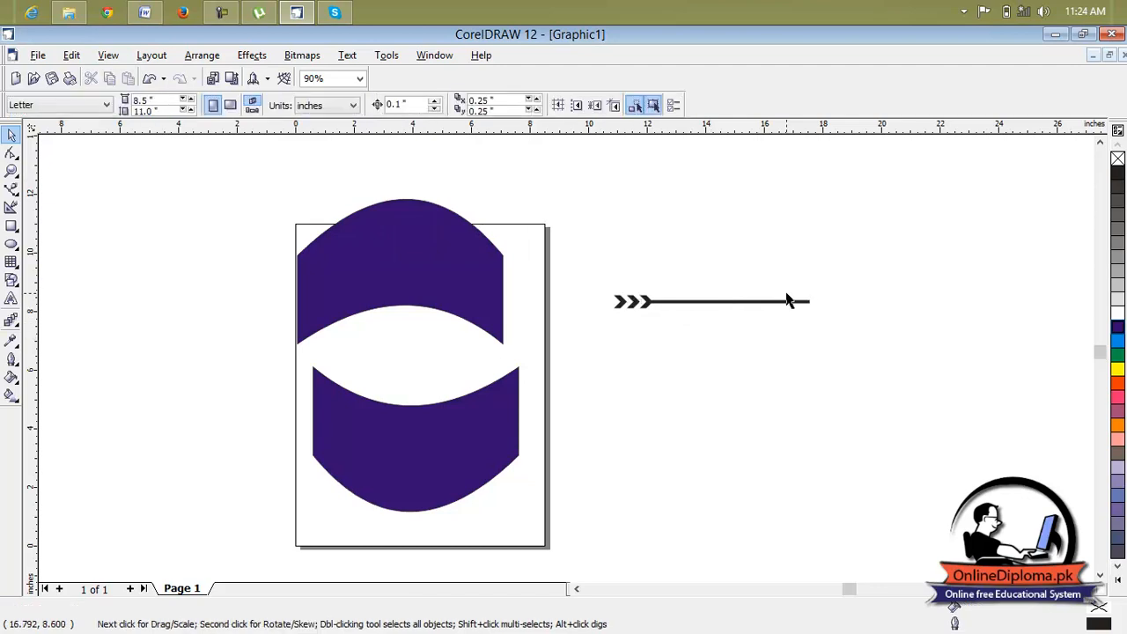
Step: Apply a large solid triangular arrowhead to the end of the horizontal line and deselect it
click(646, 302)
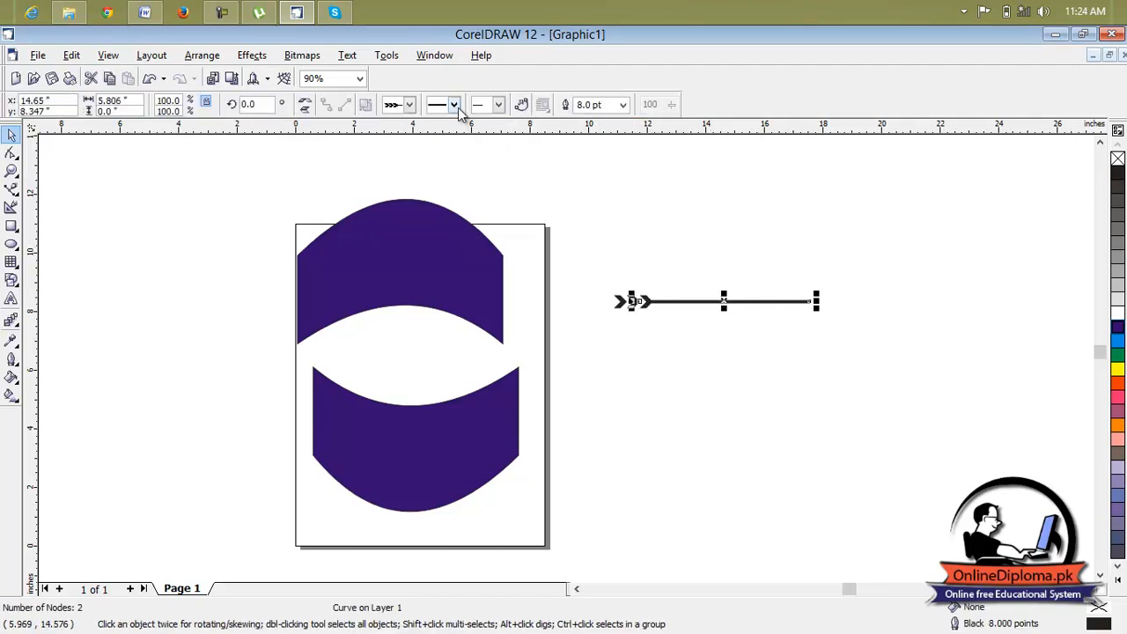
click(498, 105)
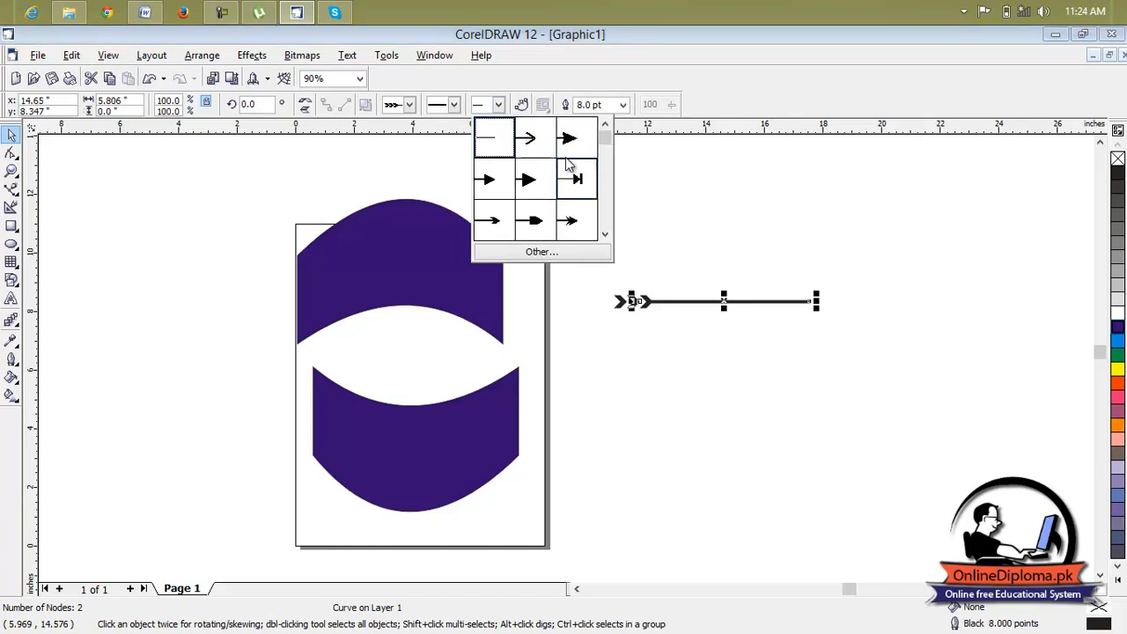
click(539, 190)
click(772, 331)
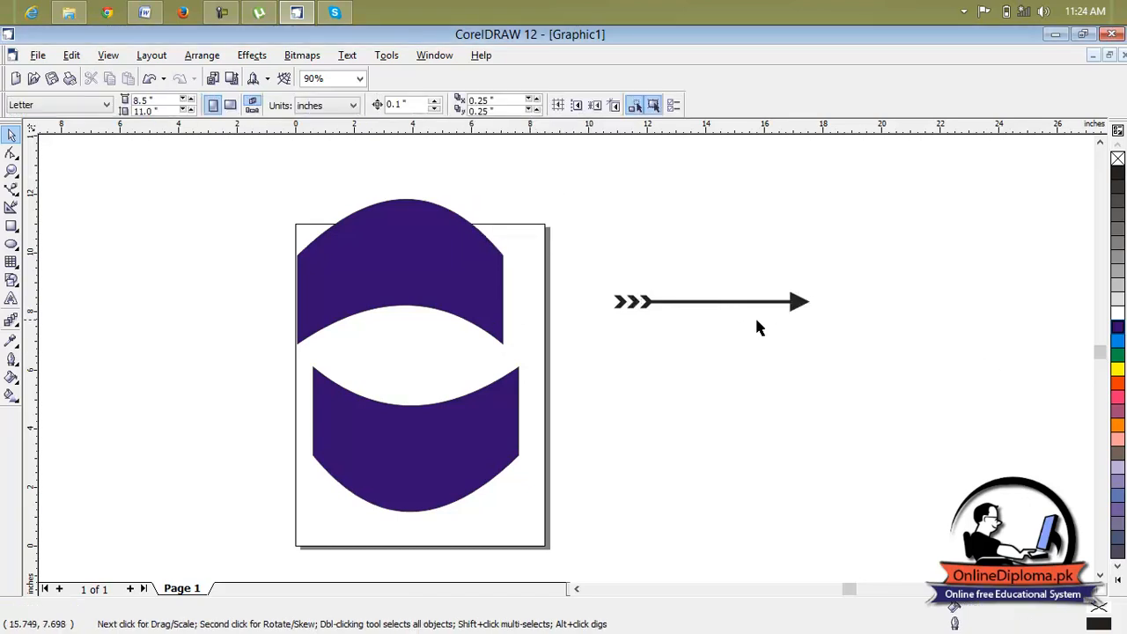
Step: Set the arrow line's outline width to 24 points and stretch the line to about 11.8 inches long
click(737, 304)
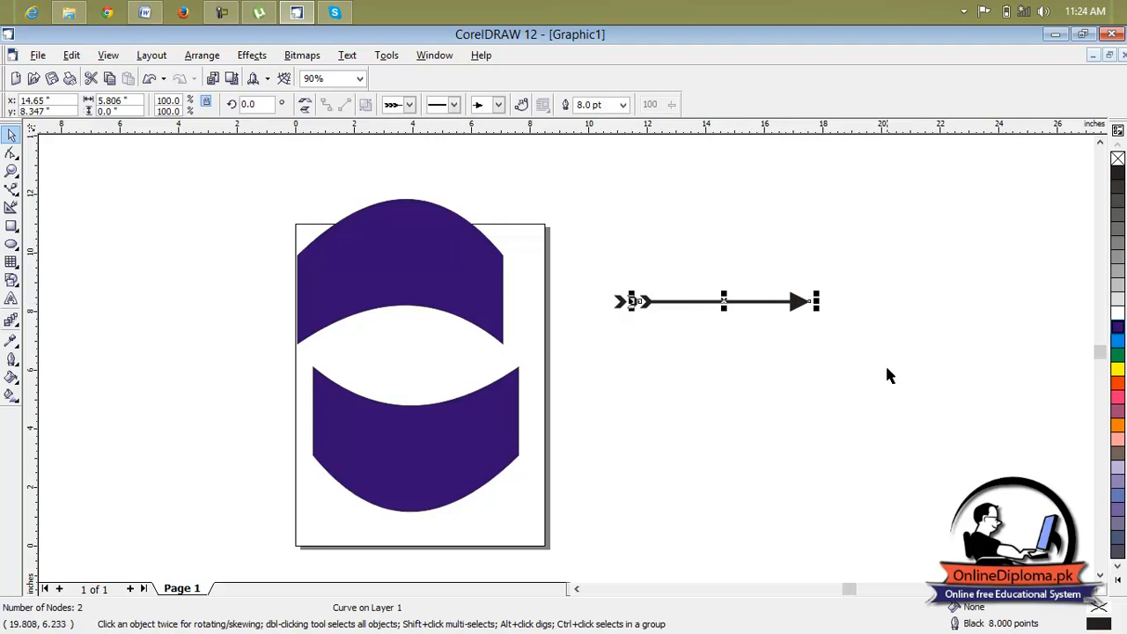
click(11, 359)
click(211, 369)
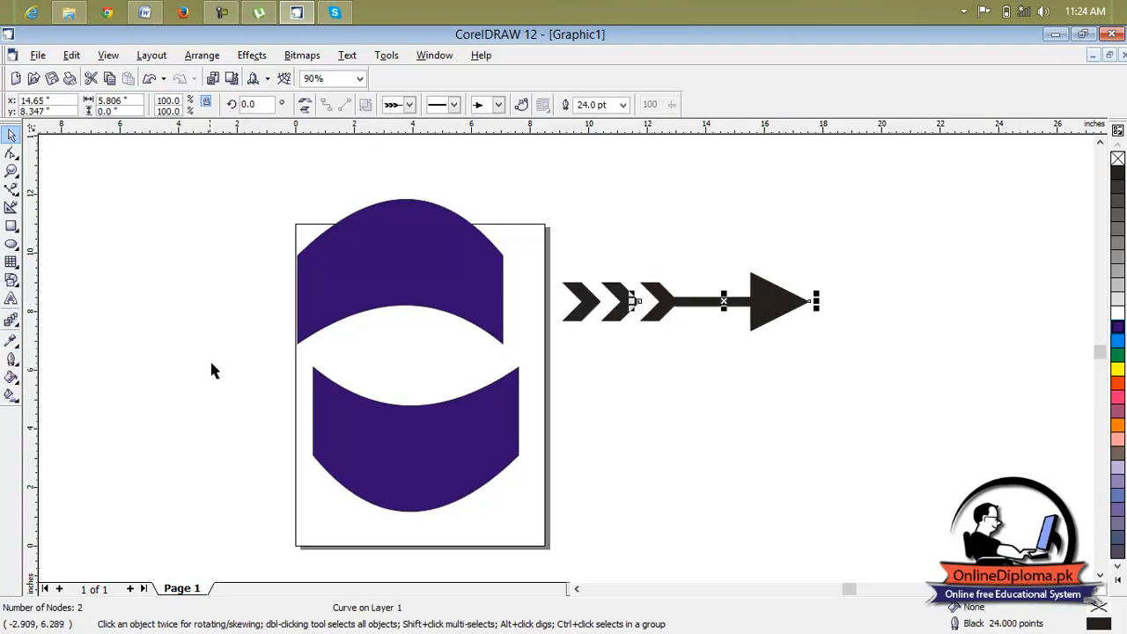
click(713, 321)
click(808, 302)
drag(864, 309, 990, 309)
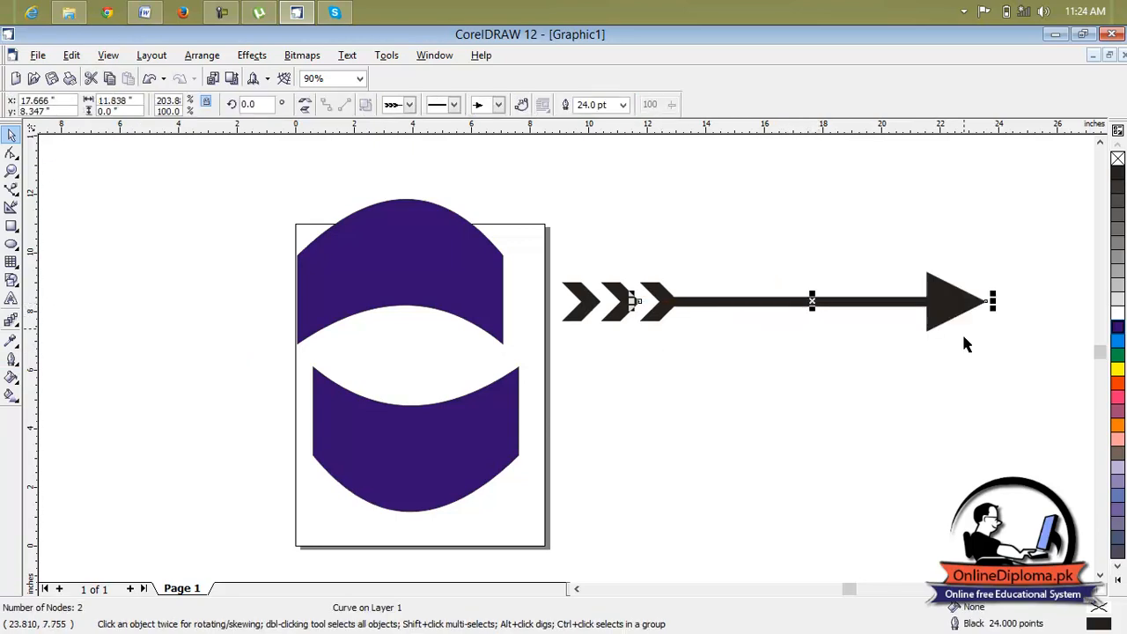
Step: Delete the arrow line beside the page
click(818, 400)
click(759, 302)
key(Delete)
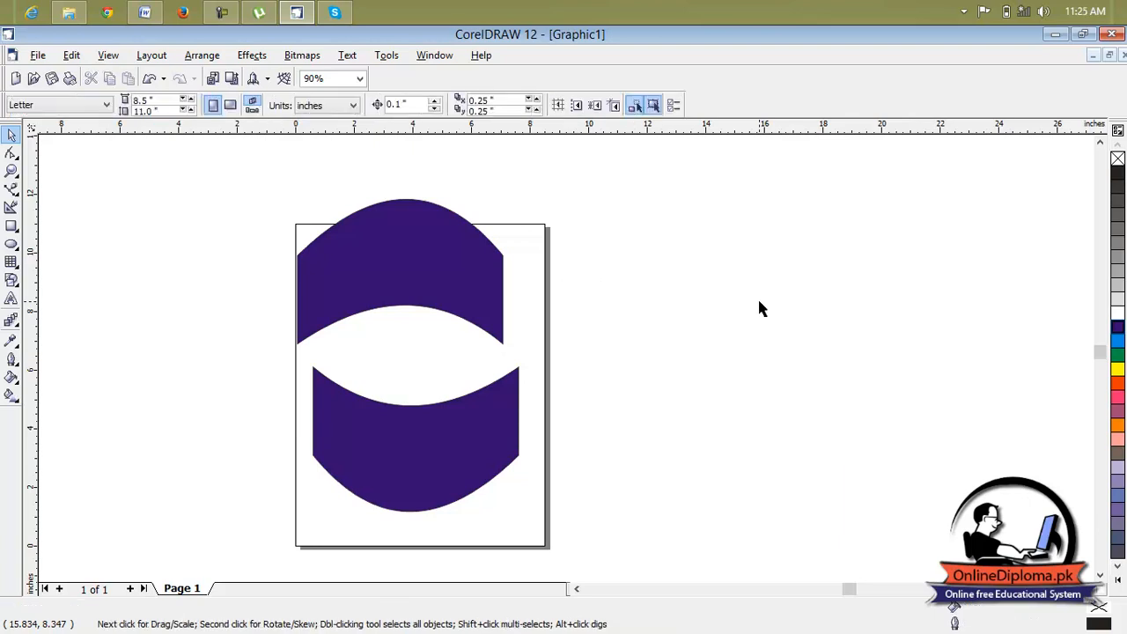
Step: Delete both blue arched shapes so the page is empty
click(417, 276)
drag(418, 276, 443, 276)
click(573, 300)
mouse_move(478, 312)
mouse_down()
mouse_move(478, 302)
mouse_move(733, 308)
mouse_move(459, 304)
mouse_up()
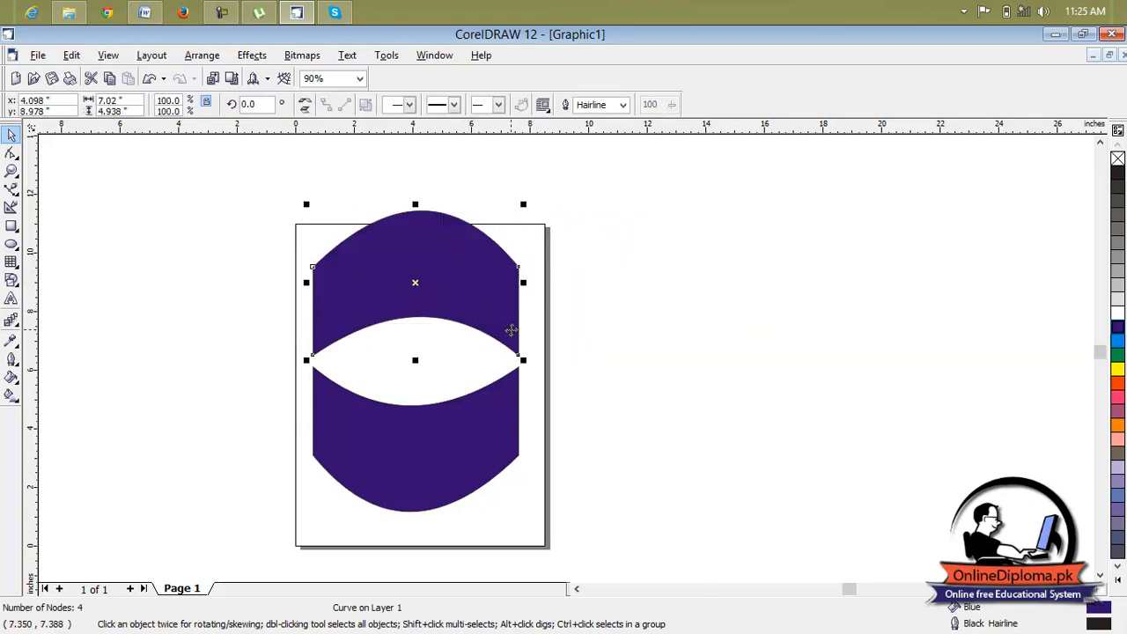
key(Delete)
drag(458, 427, 439, 335)
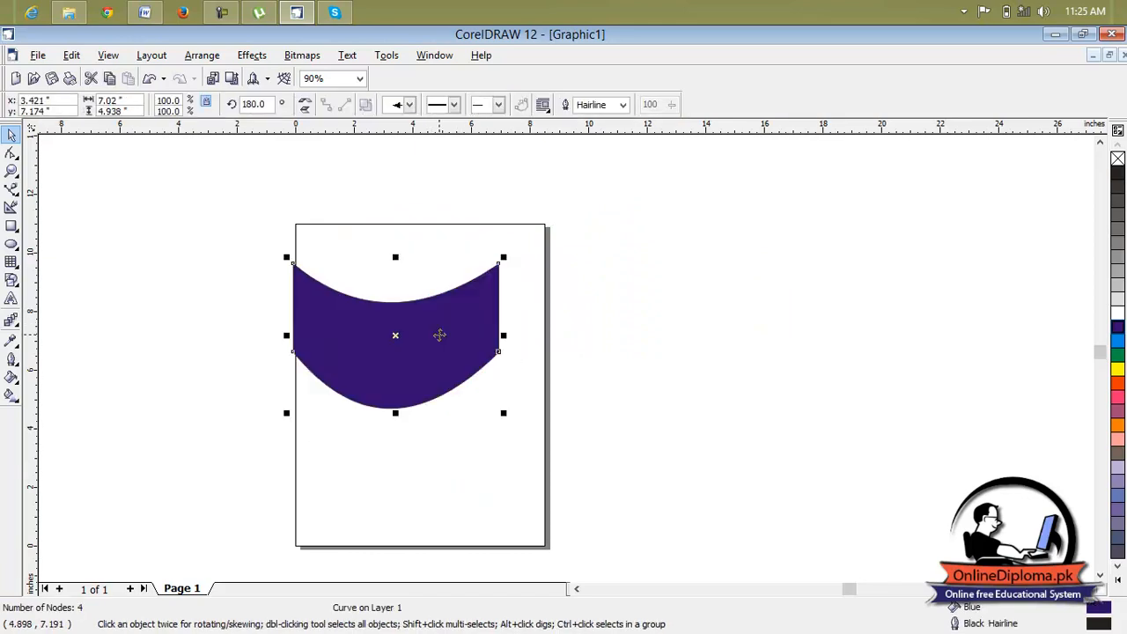
key(Delete)
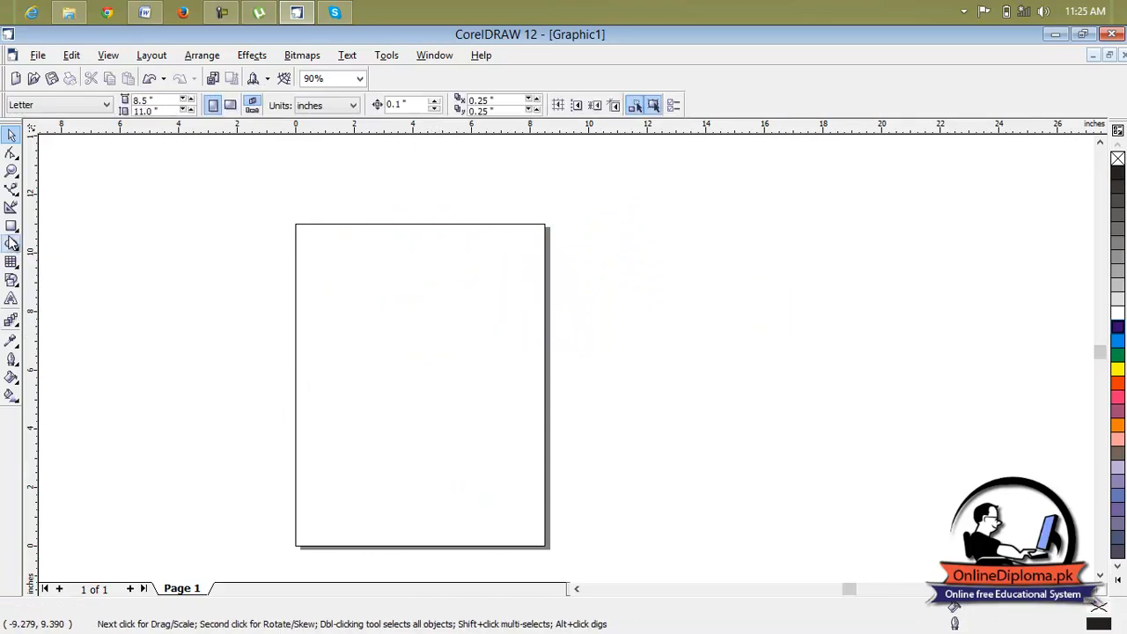
Step: Draw a rectangle about 2.7 by 1.44 inches in the page's upper left area and fill it blue
click(12, 225)
drag(324, 266, 404, 309)
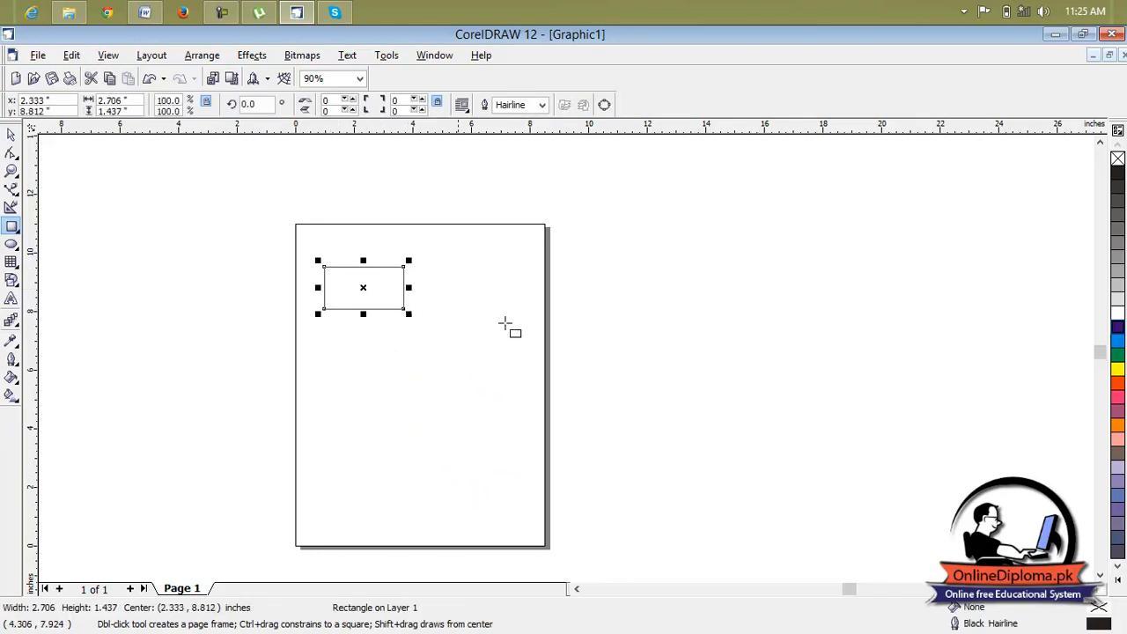
click(1115, 326)
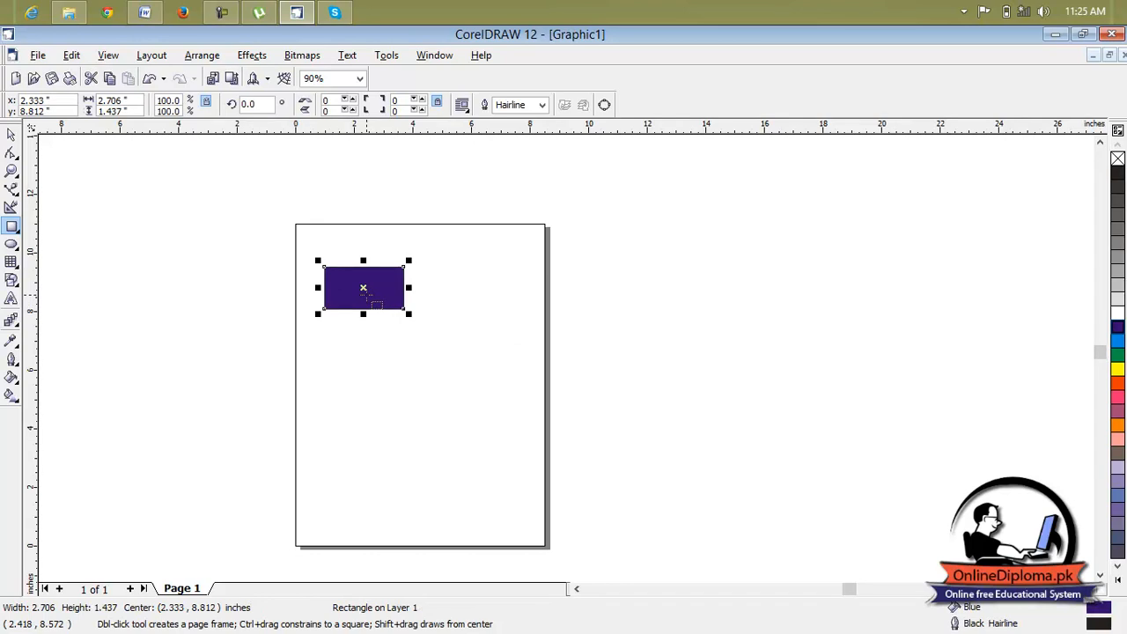
Step: Place a copy of the blue rectangle corner to corner below and to the right, and repeat the duplication five times as a descending staircase
key(space)
drag(365, 289, 446, 333)
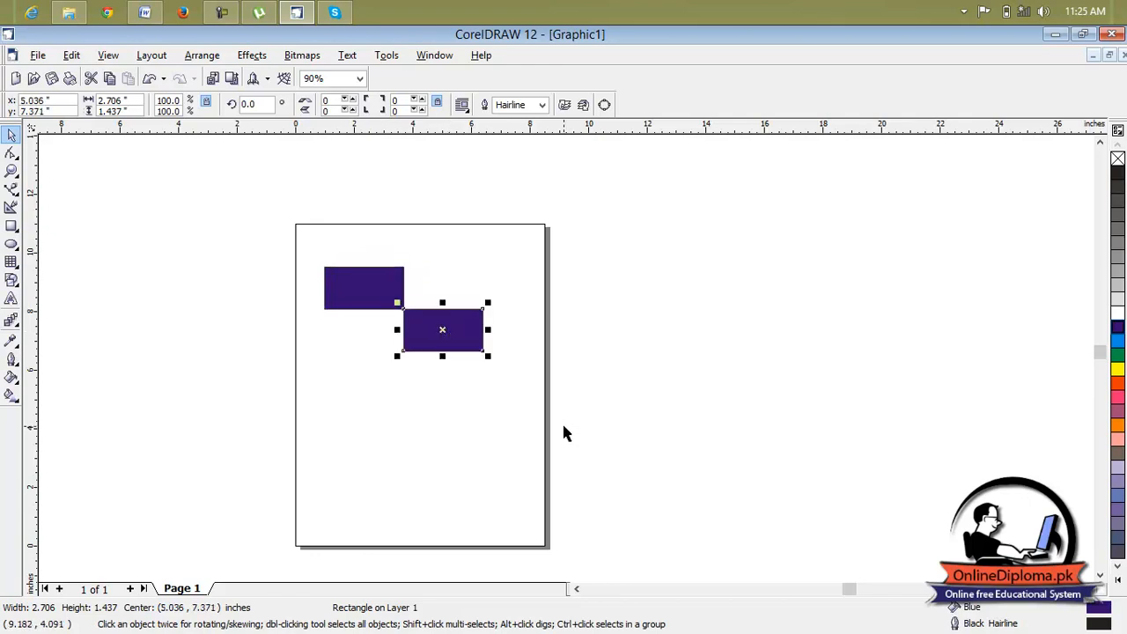
key(ctrl+r)
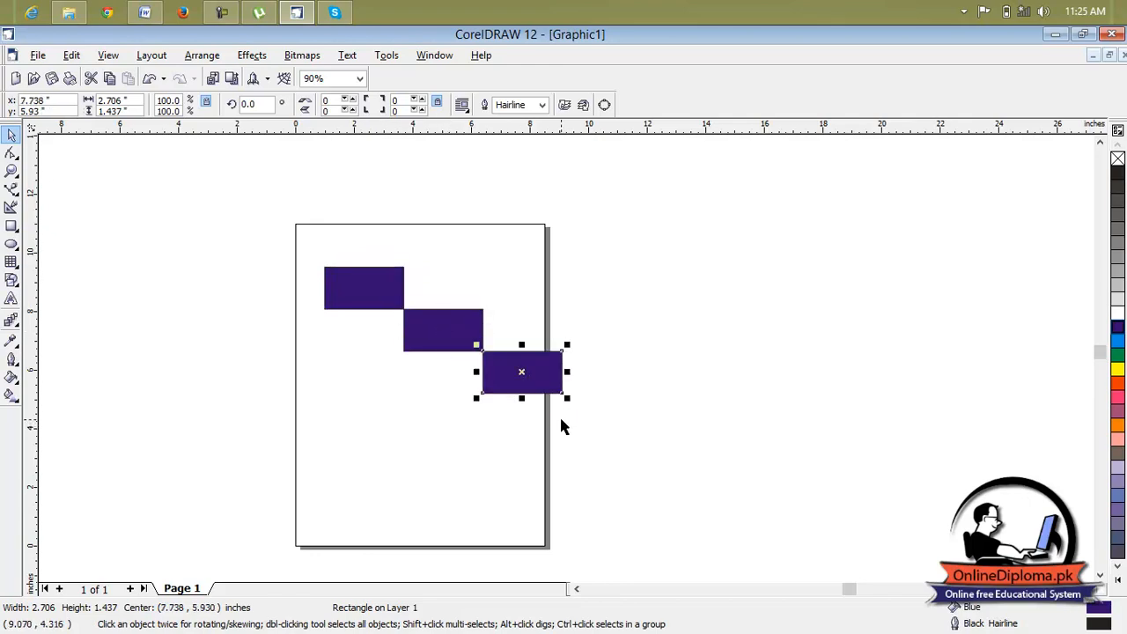
key(ctrl+r)
key(ctrl+r)
key(ctrl+r)
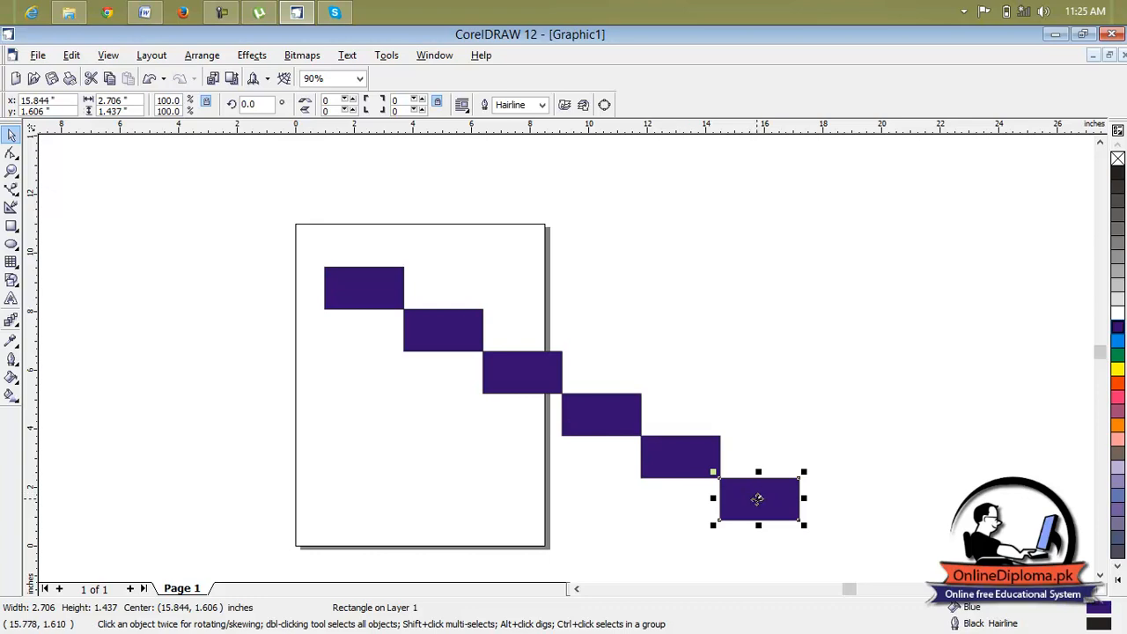
key(ctrl+r)
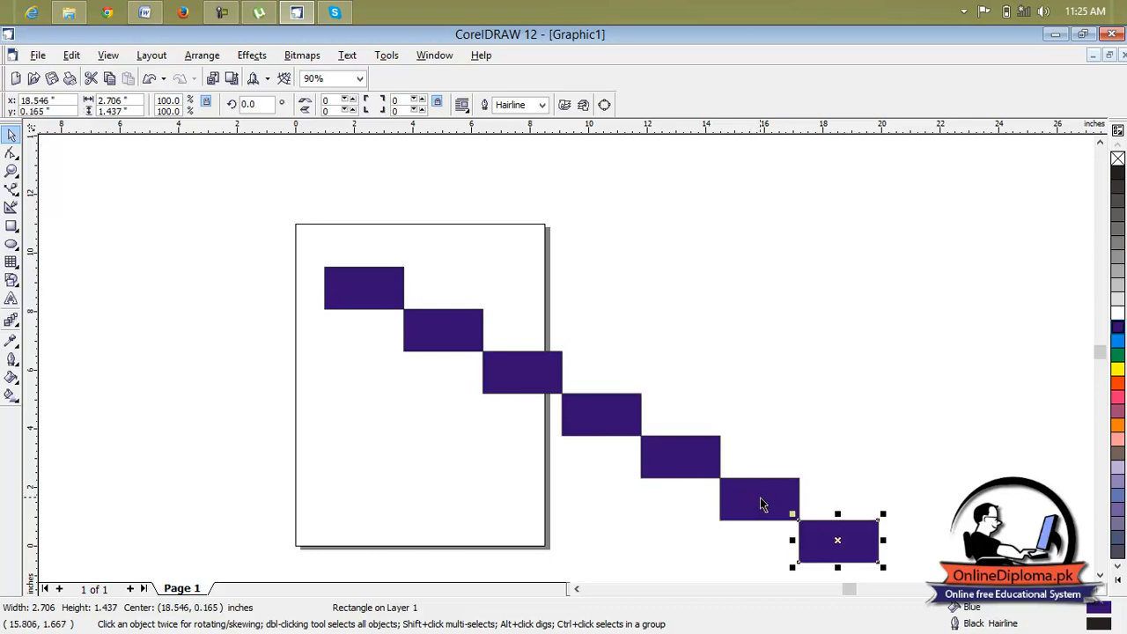
Step: Raise the last rectangle to its neighbour's upper right corner and repeat copies up and to the right, forming an ascending staircase of five
drag(832, 532, 833, 454)
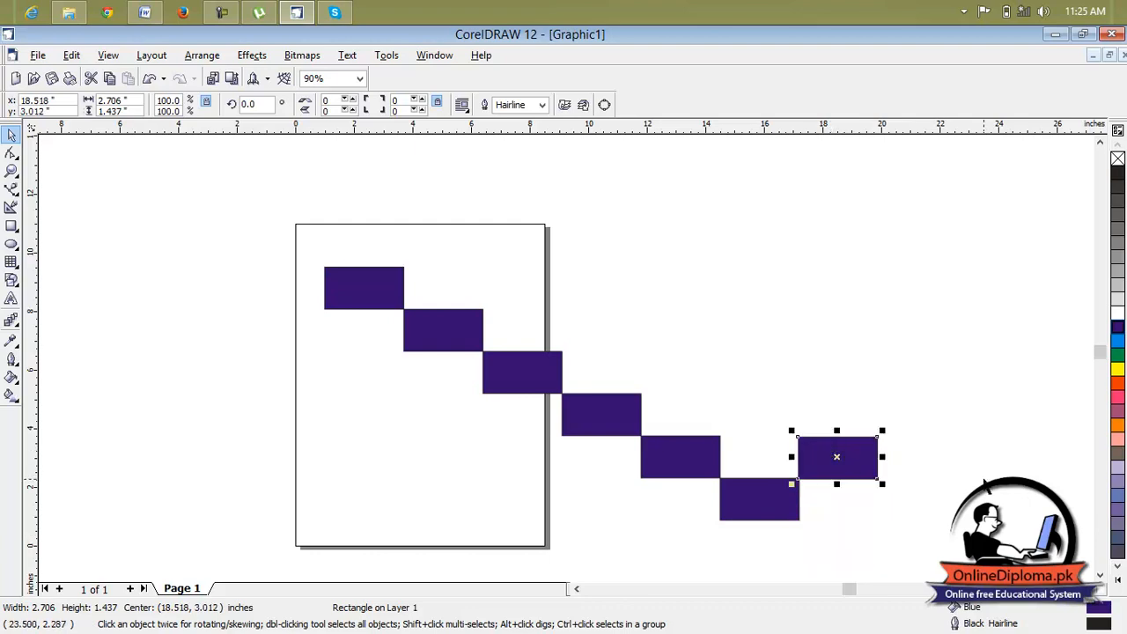
key(ctrl+r)
key(ctrl+r)
key(ctrl+r)
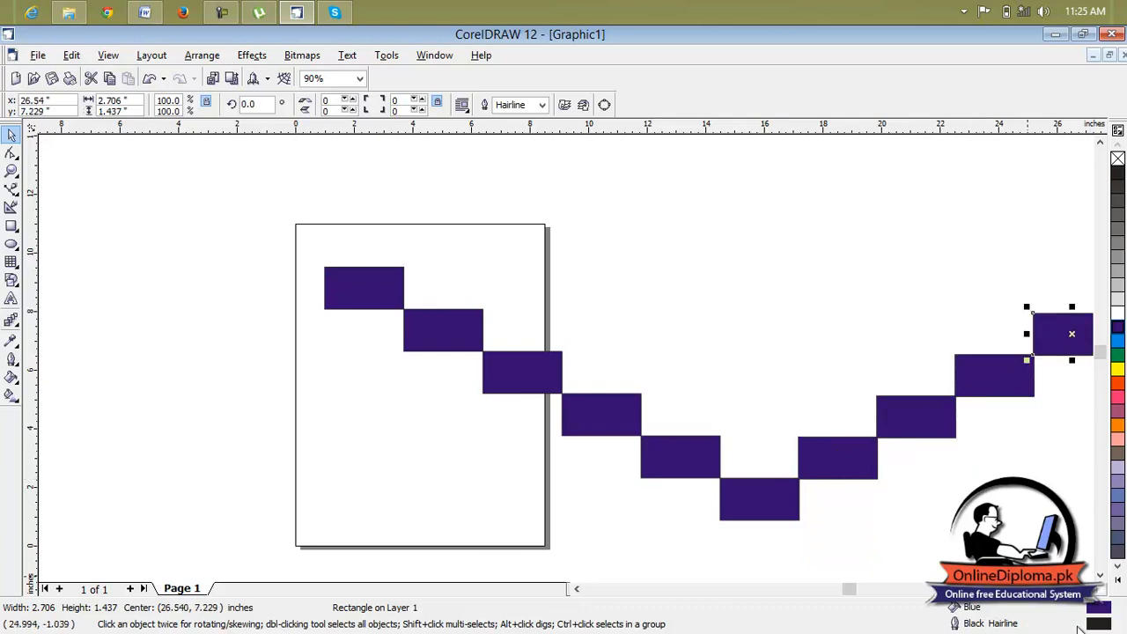
click(1086, 588)
click(1087, 588)
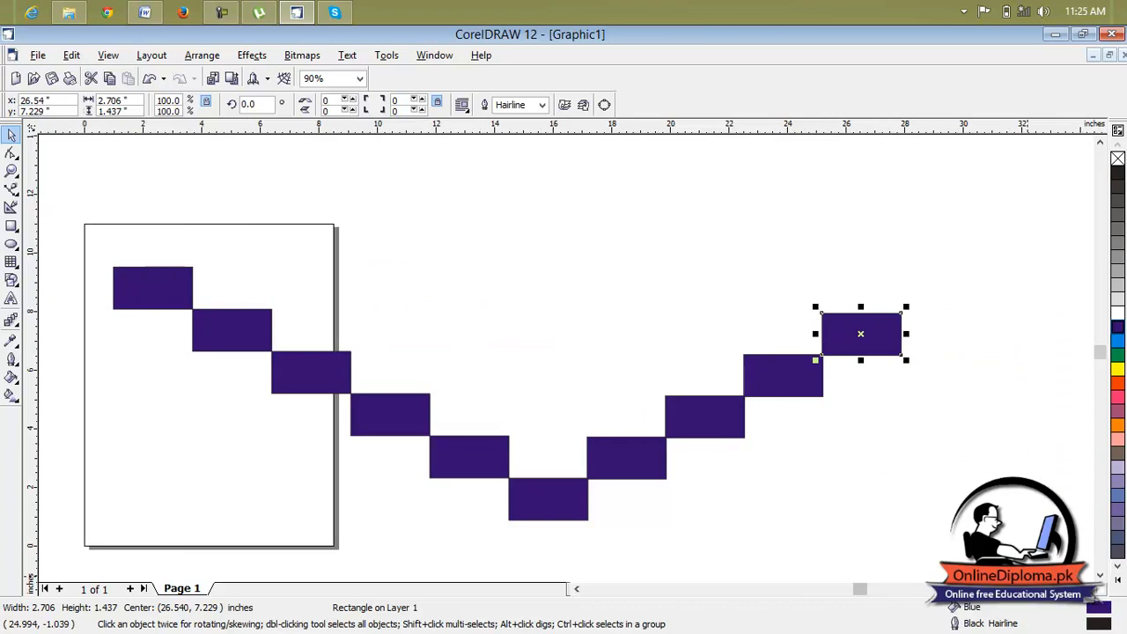
key(ctrl+r)
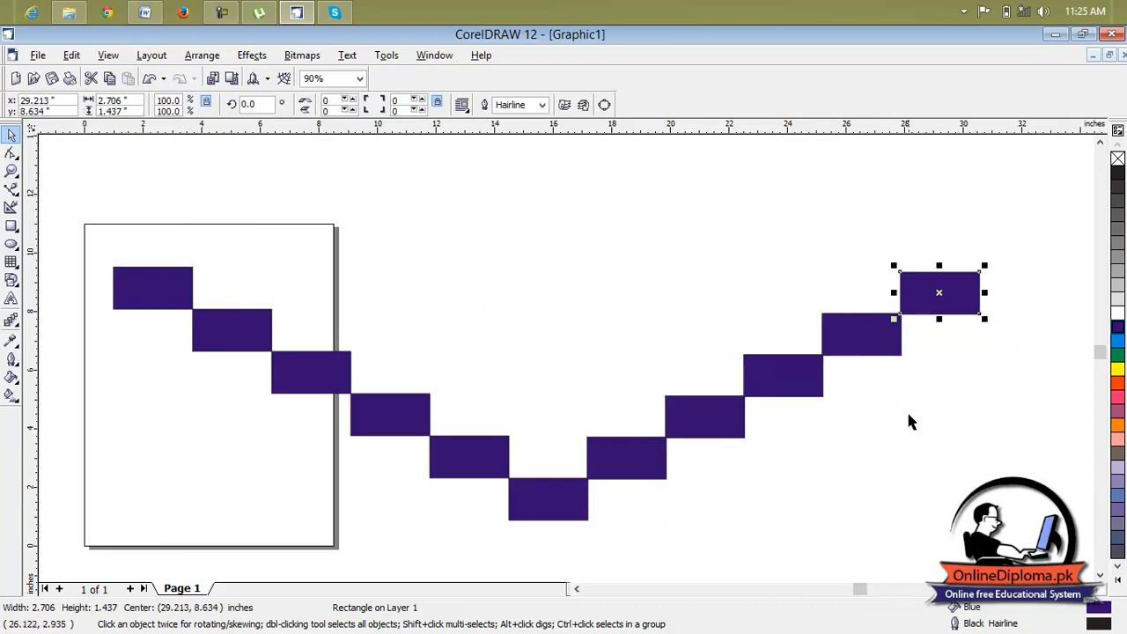
Step: Move the topmost staircase rectangle onto its neighbour, and undo the moves and repeated copies back to the first two rectangles
drag(933, 291, 870, 330)
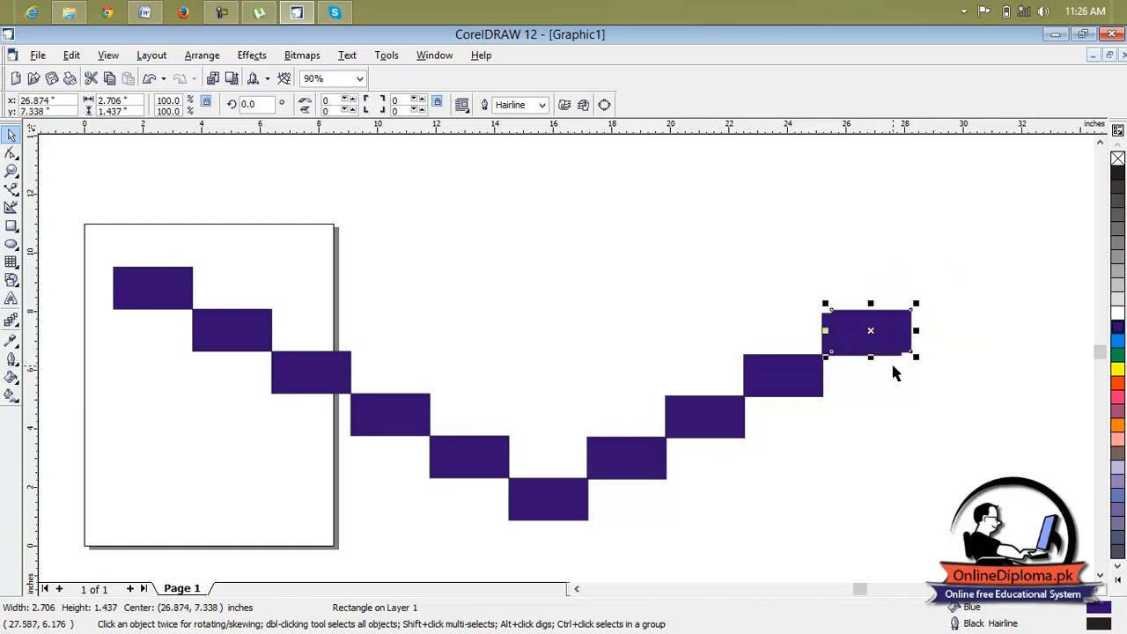
key(ctrl+z)
key(ctrl+z)
key(ctrl+z)
key(ctrl+z)
key(ctrl+z)
key(ctrl+z)
key(ctrl+z)
key(ctrl+z)
key(ctrl+z)
key(ctrl+z)
key(ctrl+z)
key(ctrl+z)
key(ctrl+z)
key(ctrl+z)
key(ctrl+z)
key(ctrl+z)
key(ctrl+z)
key(ctrl+z)
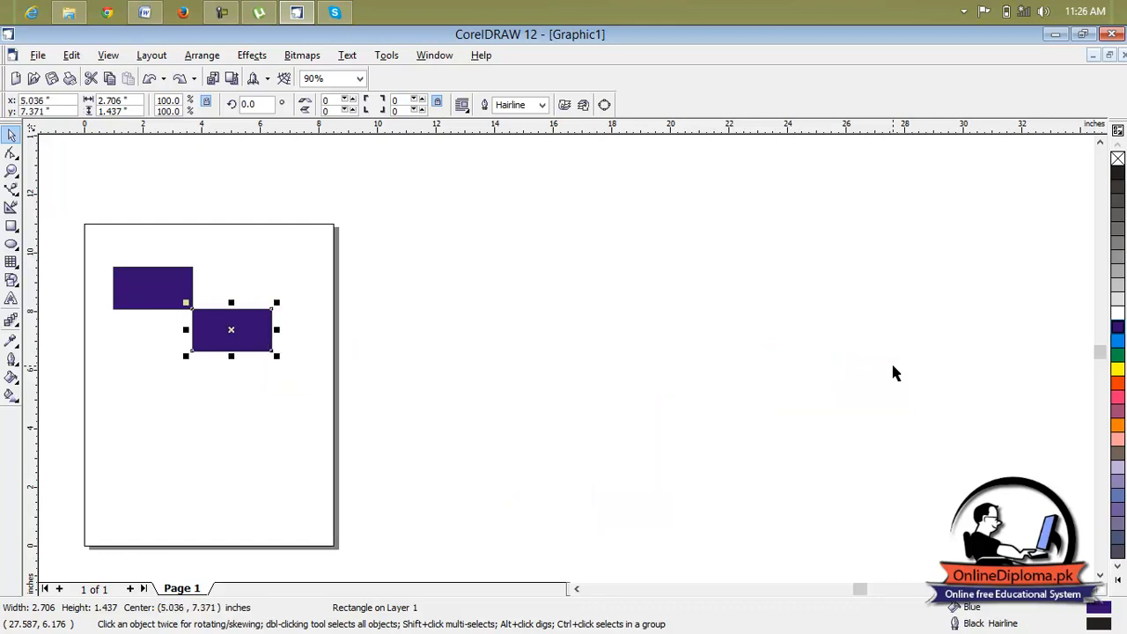
Step: Keep a single blue rectangle near the middle of the page and flatten it to about 0.51 inches high
drag(155, 280, 198, 319)
scroll(198, 330, up, 3)
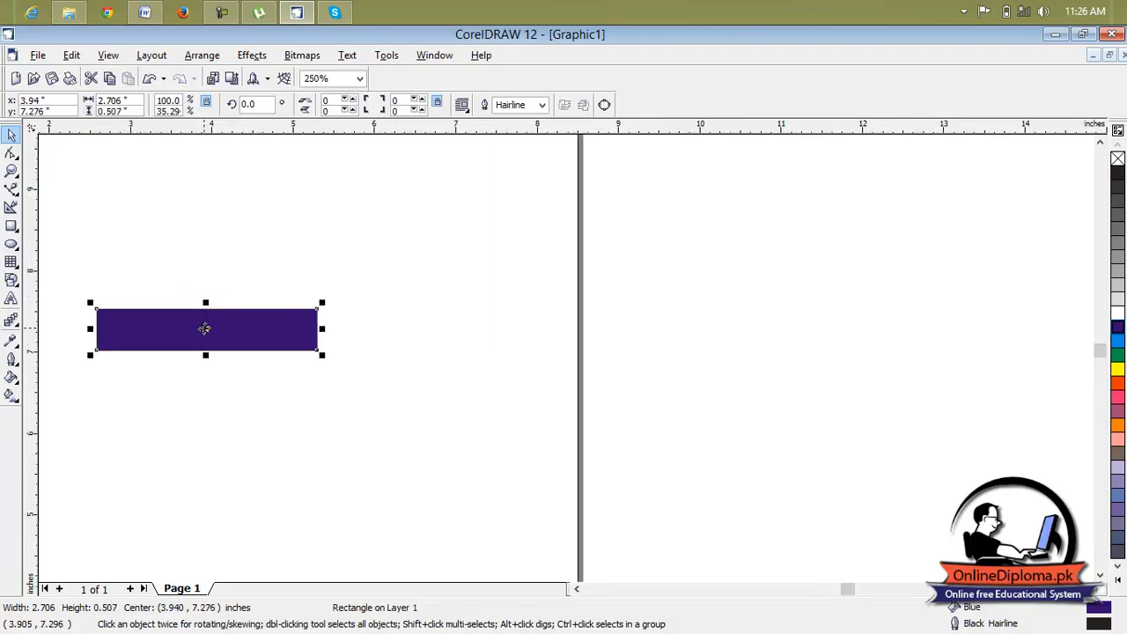
Step: Duplicate the flat blue bar and rotate the copy about 59 degrees clockwise so it crosses the original
key(ctrl+d)
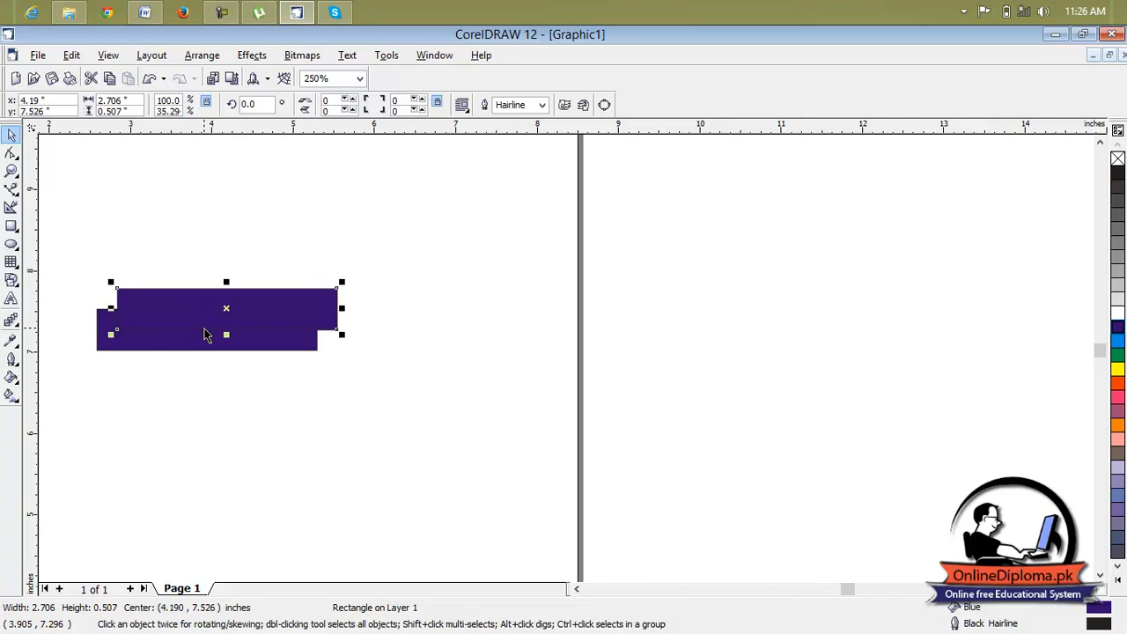
click(226, 313)
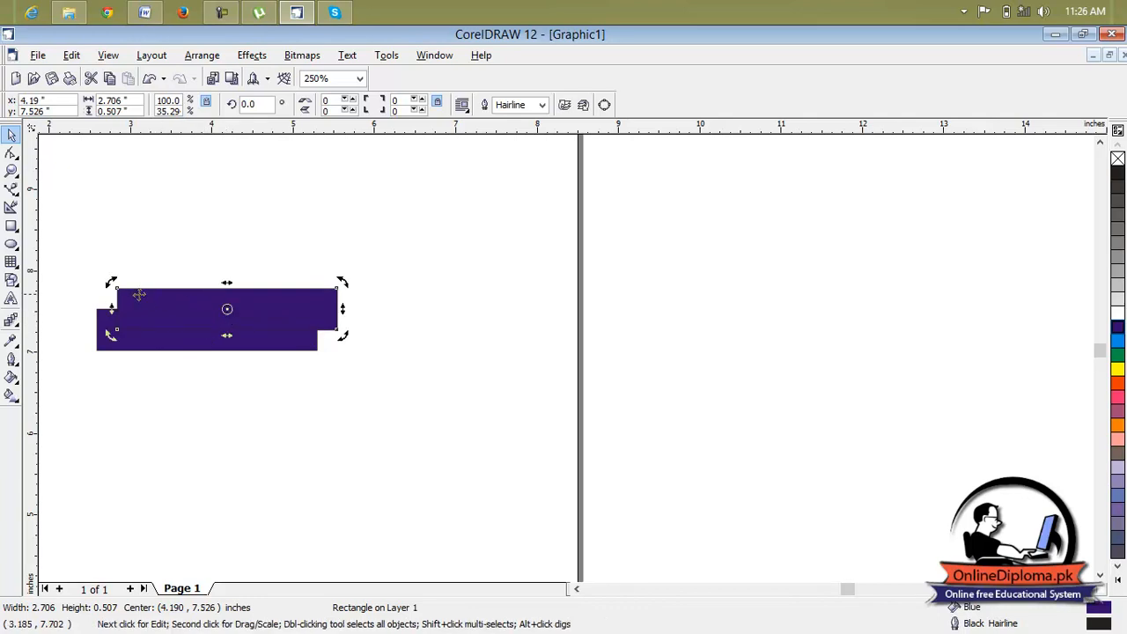
drag(105, 279, 207, 247)
click(292, 247)
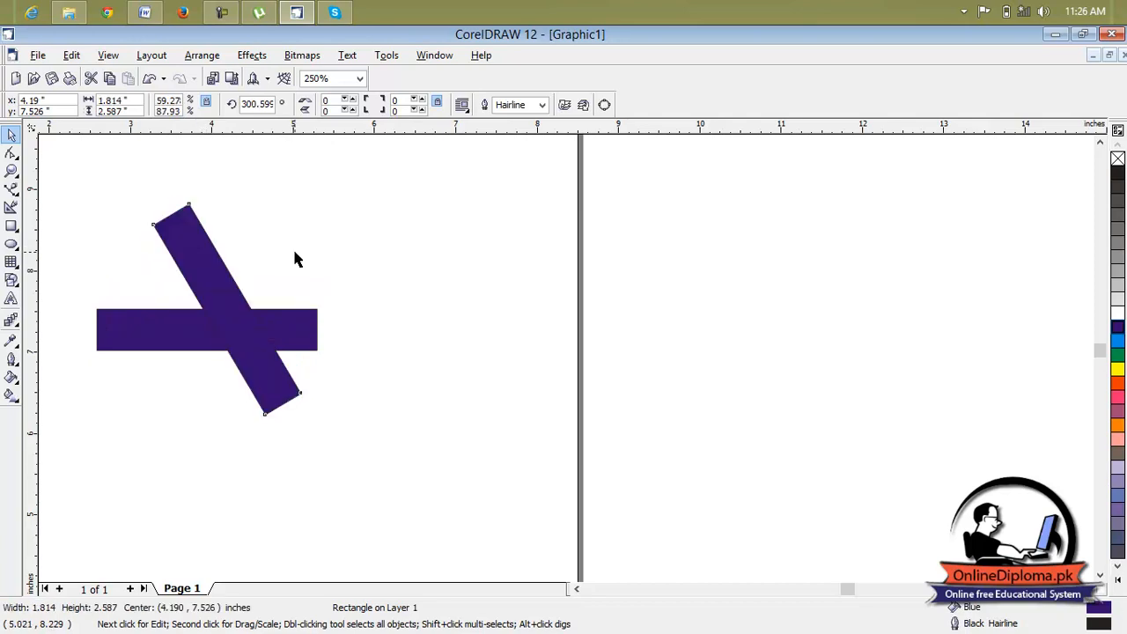
Step: Centre the tilted bar on the horizontal one, duplicate it, and rotate the copy about 61 degrees clockwise to complete a six-armed star
drag(229, 289, 219, 309)
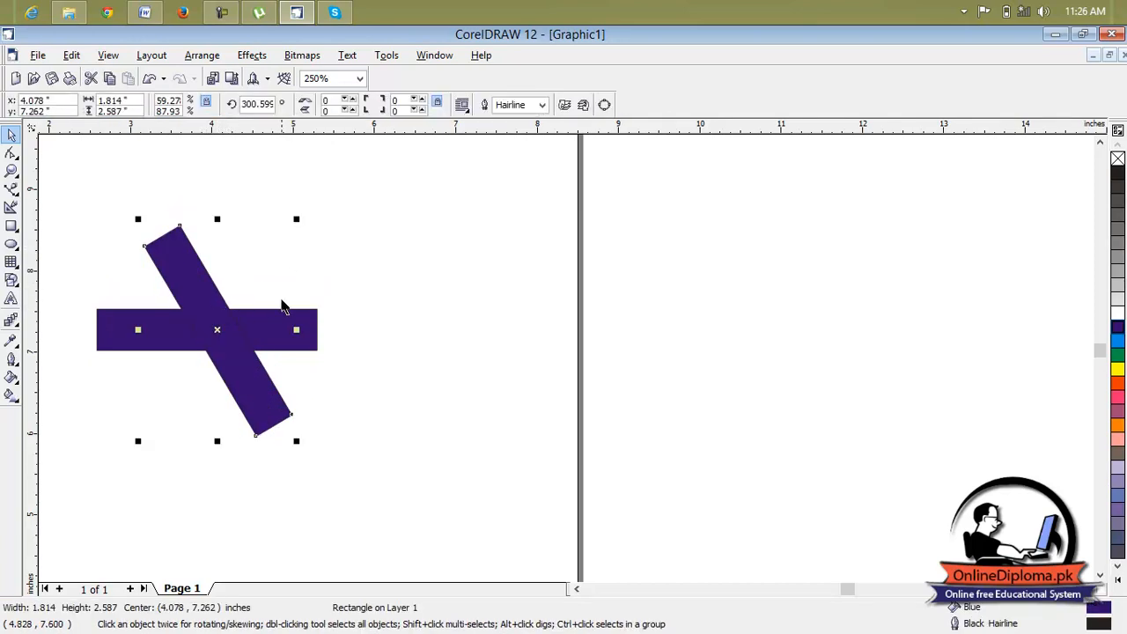
key(ctrl+d)
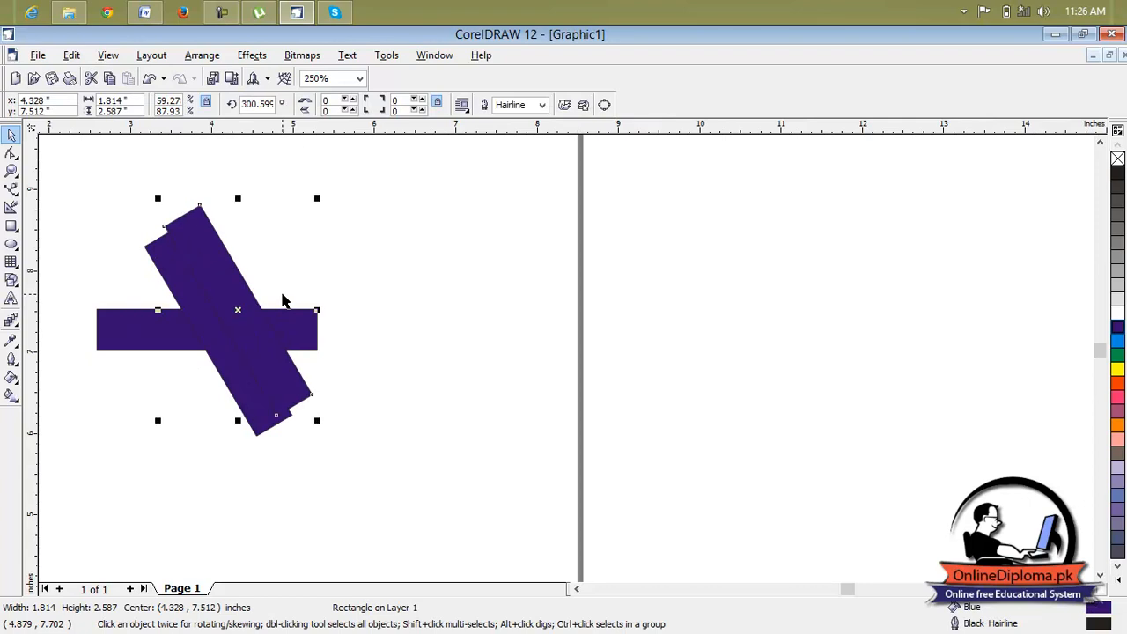
click(236, 310)
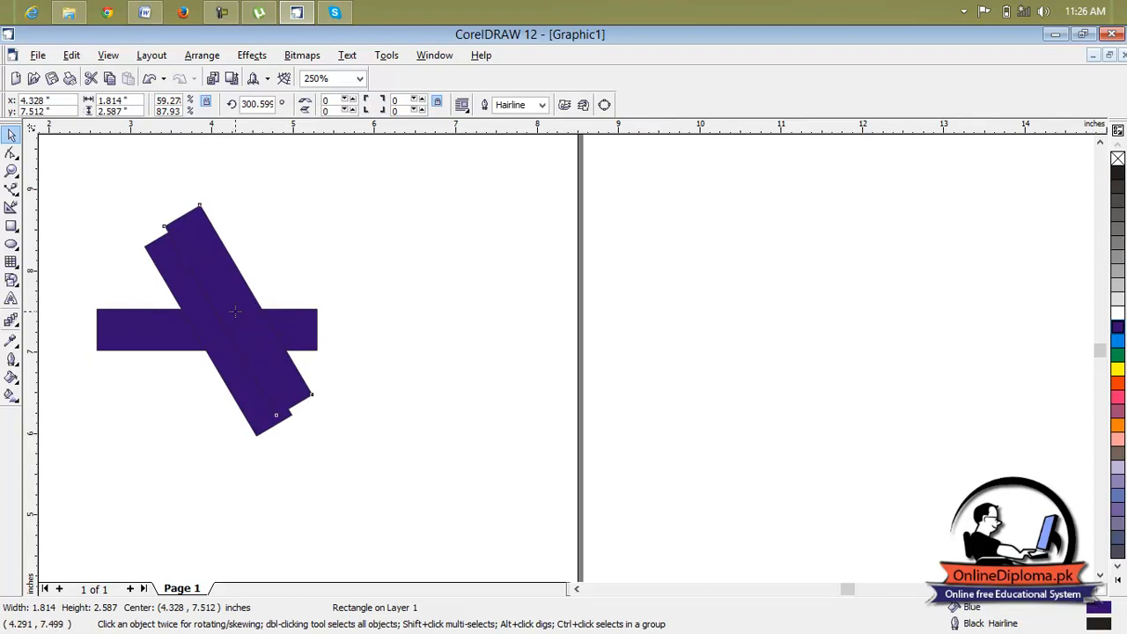
drag(320, 199, 405, 325)
drag(267, 275, 249, 303)
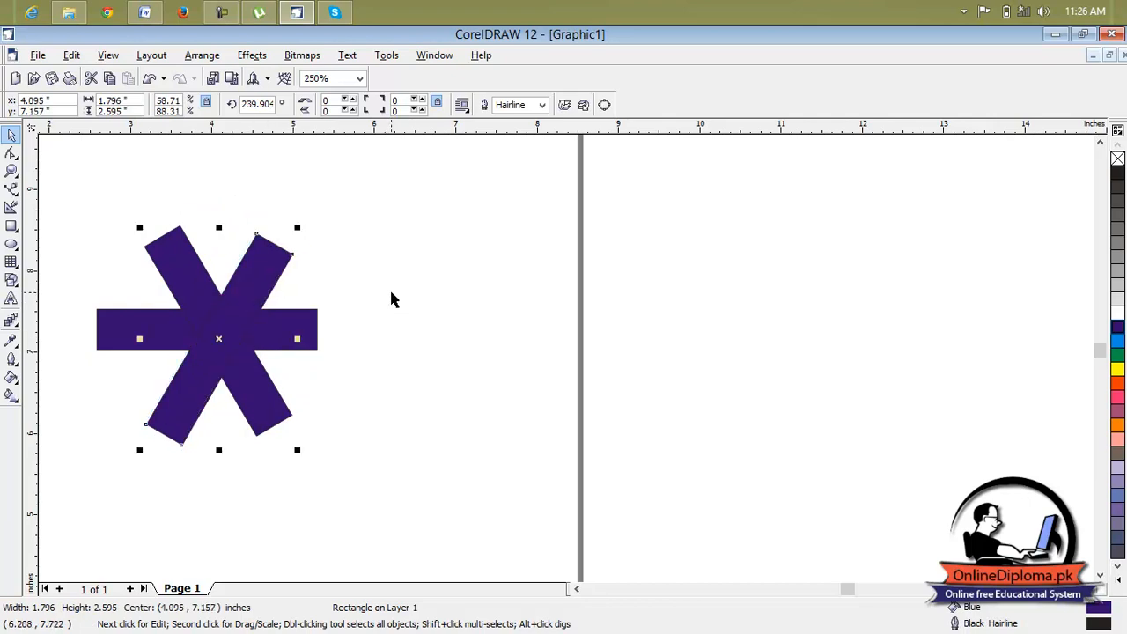
Step: Repeat the duplication with rotation from the last bar, adding a long run of overlapping rotated copies down the page
key(ctrl+d)
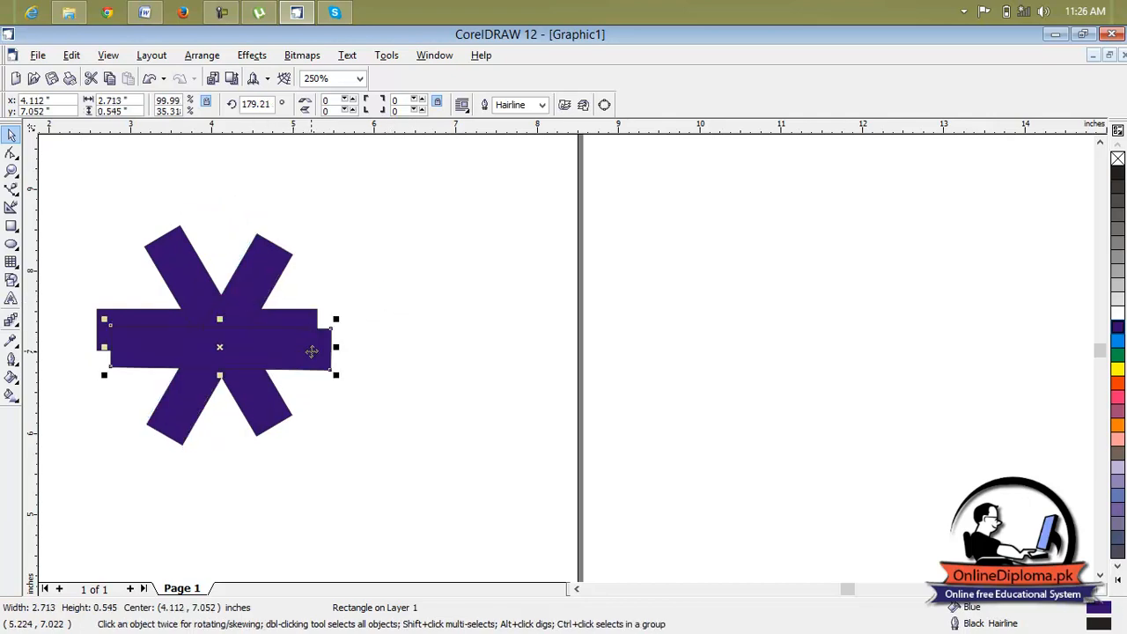
key(ctrl+r)
key(ctrl+d)
key(ctrl+d)
key(ctrl+d)
key(ctrl+d)
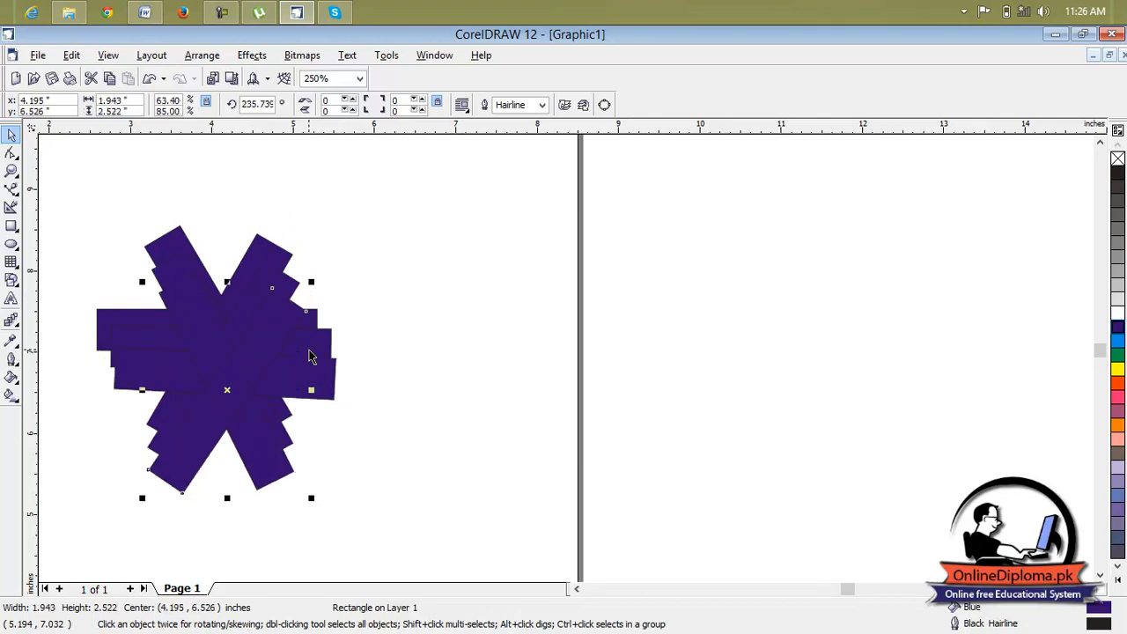
key(ctrl+d)
key(ctrl+d)
key(ctrl+d)
key(ctrl+d)
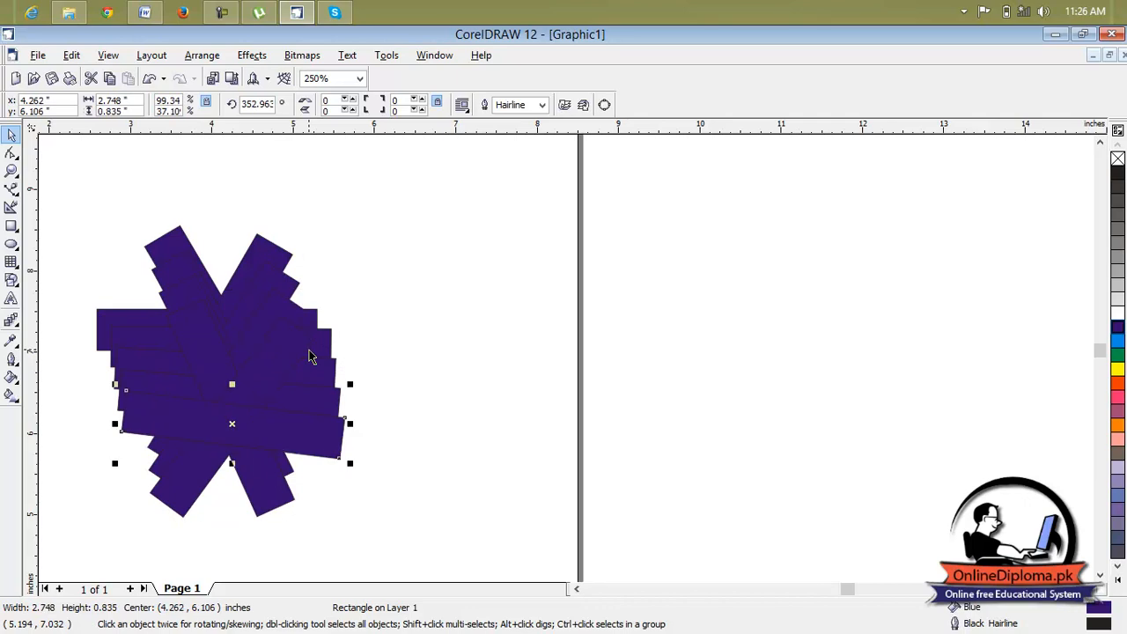
key(ctrl+d)
key(ctrl+d)
key(ctrl+d)
key(ctrl+d)
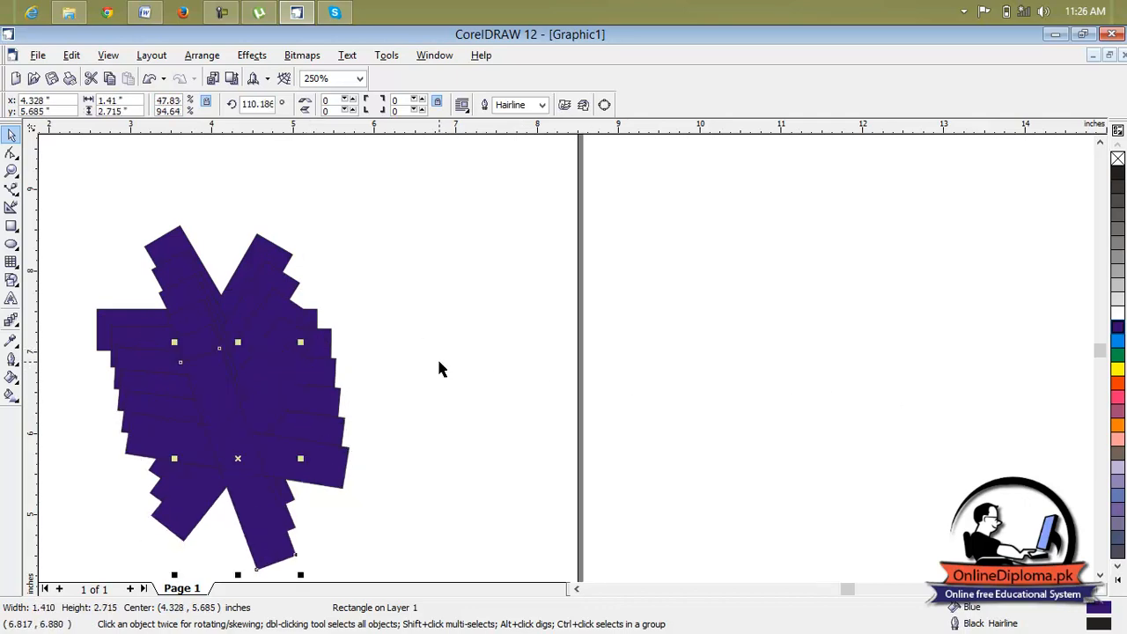
Step: Select the overlapping blue bars and delete them to clear the page
click(429, 290)
drag(210, 435, 146, 520)
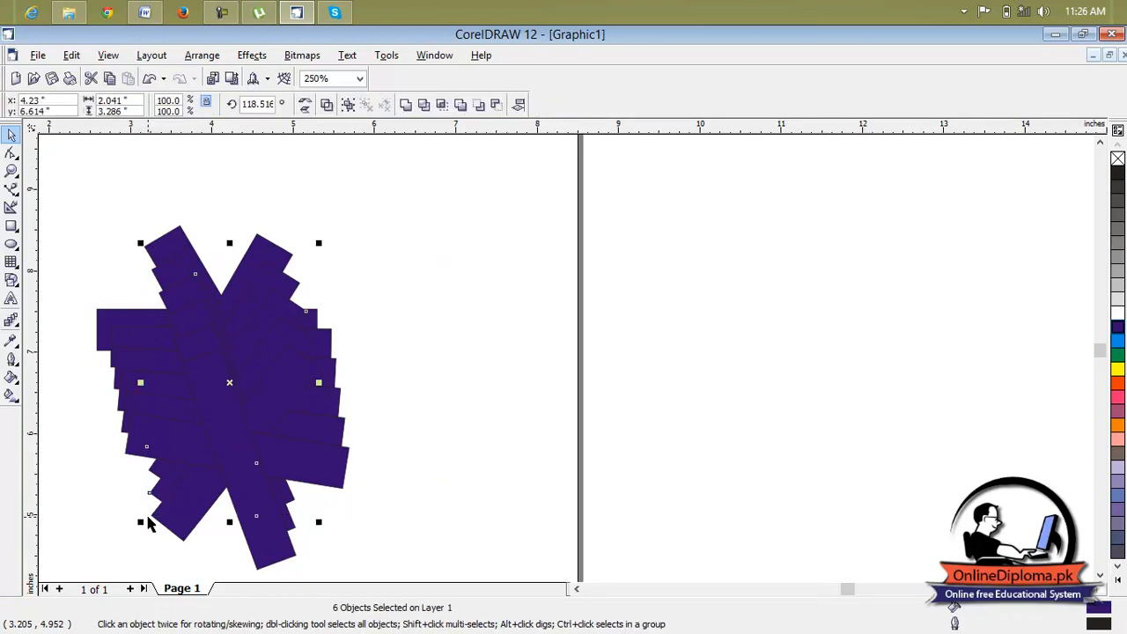
click(145, 512)
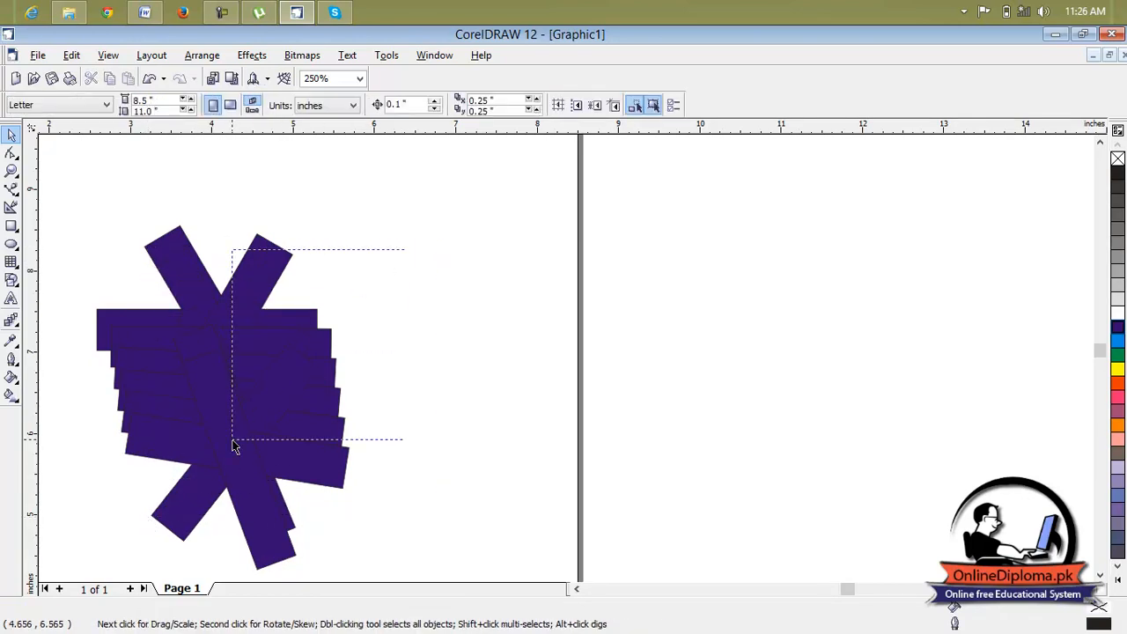
click(192, 520)
key(Delete)
drag(380, 310, 249, 433)
drag(473, 576, 82, 214)
click(137, 235)
drag(428, 202, 83, 482)
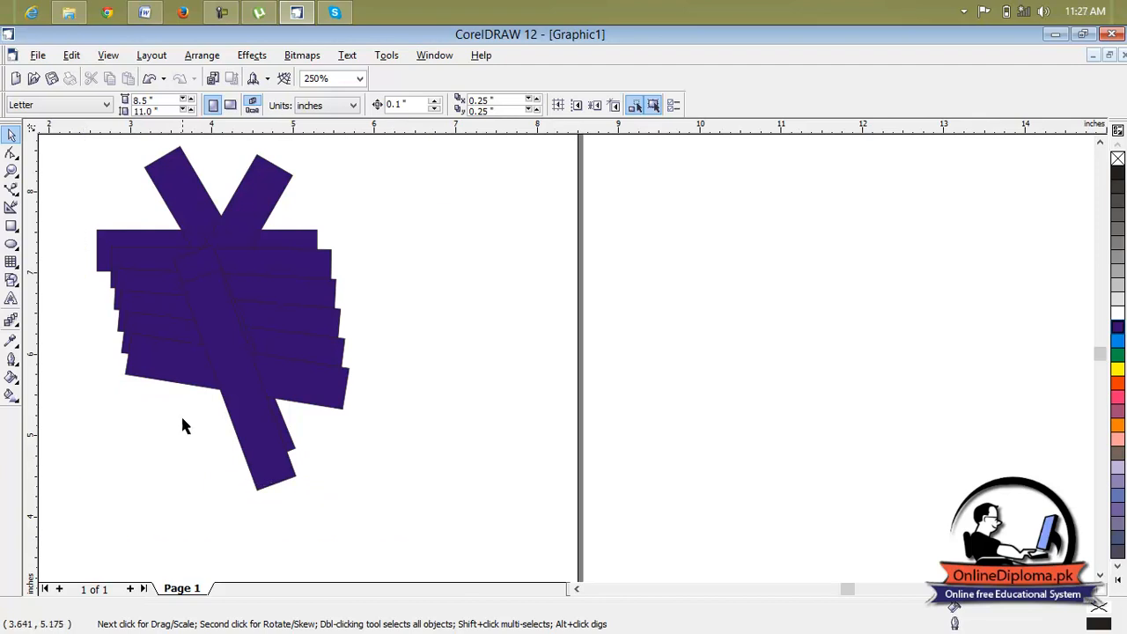
Step: Zoom out to 100% and bring the whole empty page into view near the middle of the drawing area
scroll(278, 433, down, 4)
scroll(276, 423, up, 2)
scroll(276, 423, down, 1)
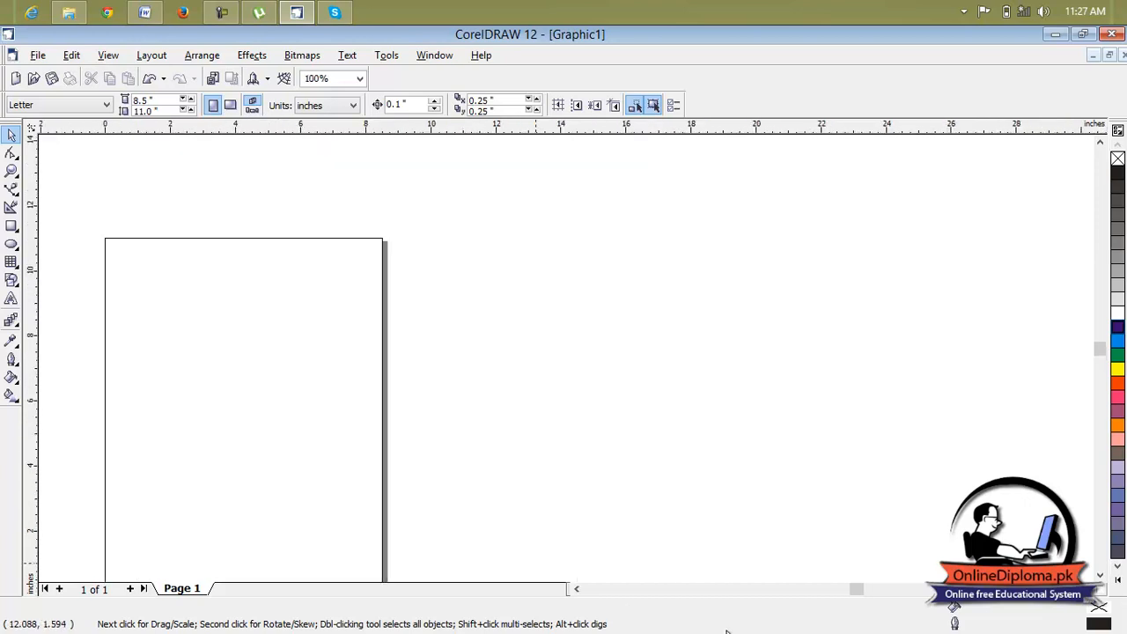
click(576, 588)
click(577, 588)
click(577, 588)
click(1101, 574)
click(1100, 574)
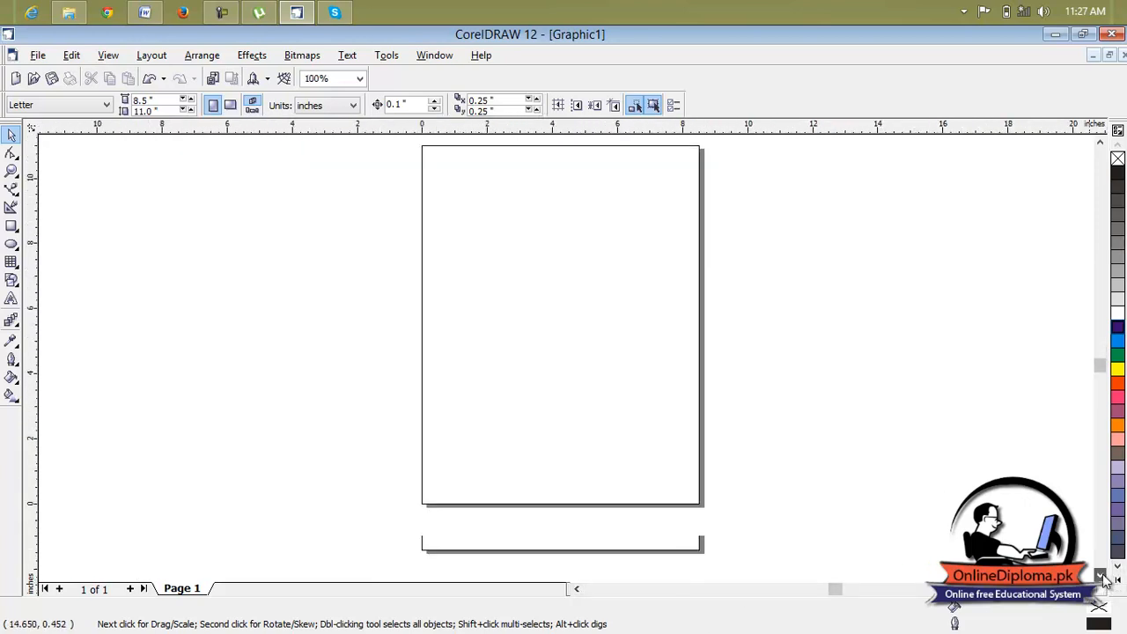